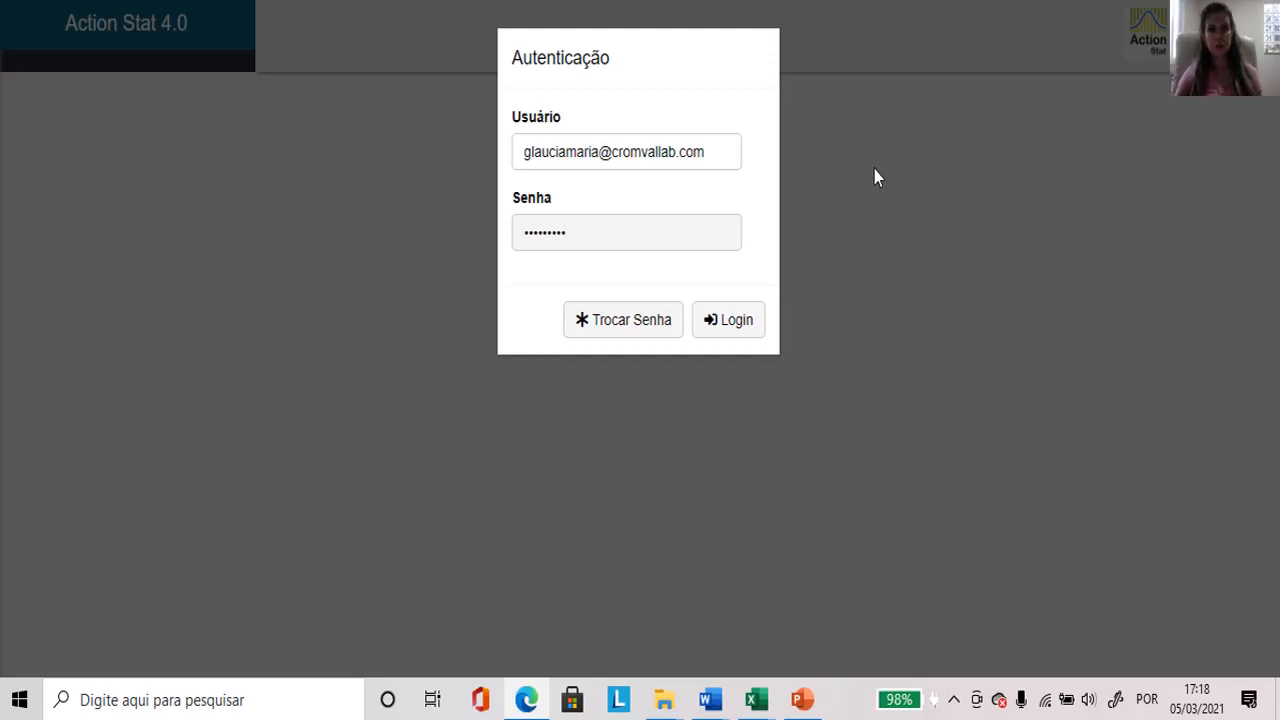
# Log in to Action Stat with the credentials already filled in.
pyautogui.click(750, 327)
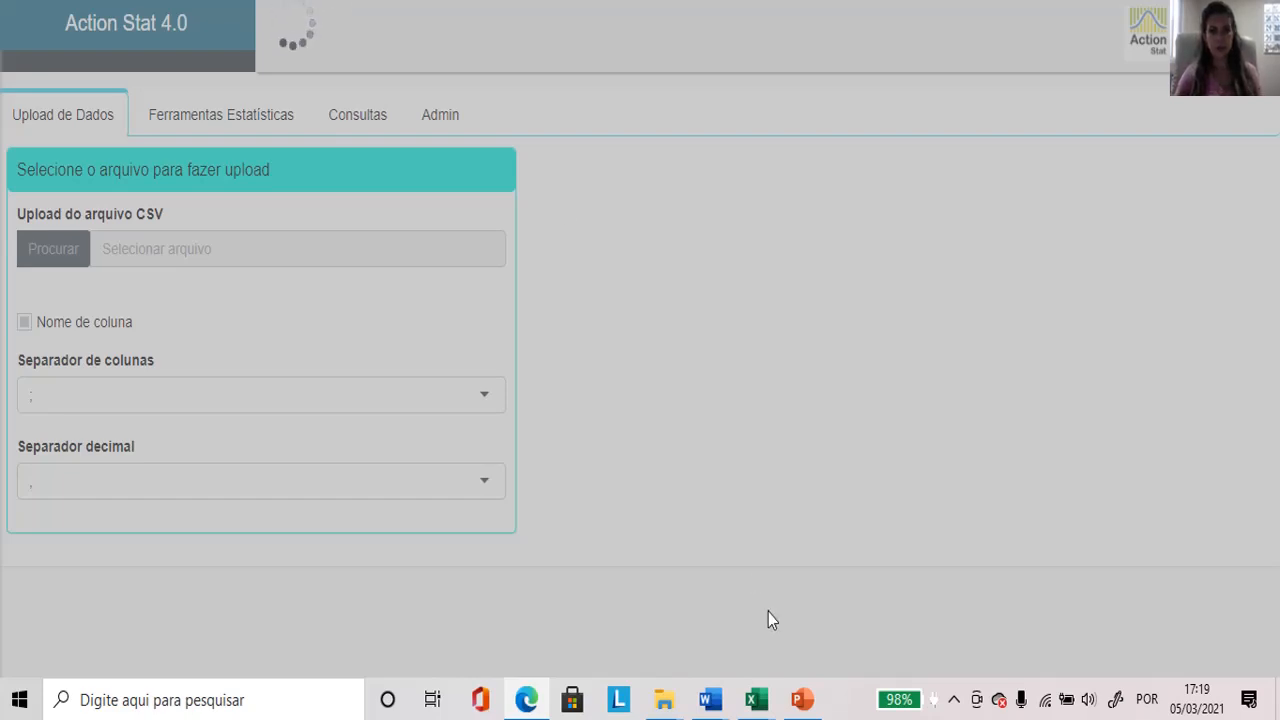
# Switch to the exercícios de estatística workbook in Excel and review the linearity data, Teste C, regression results and residual plots on Planilha2.
pyautogui.moveTo(758, 706)
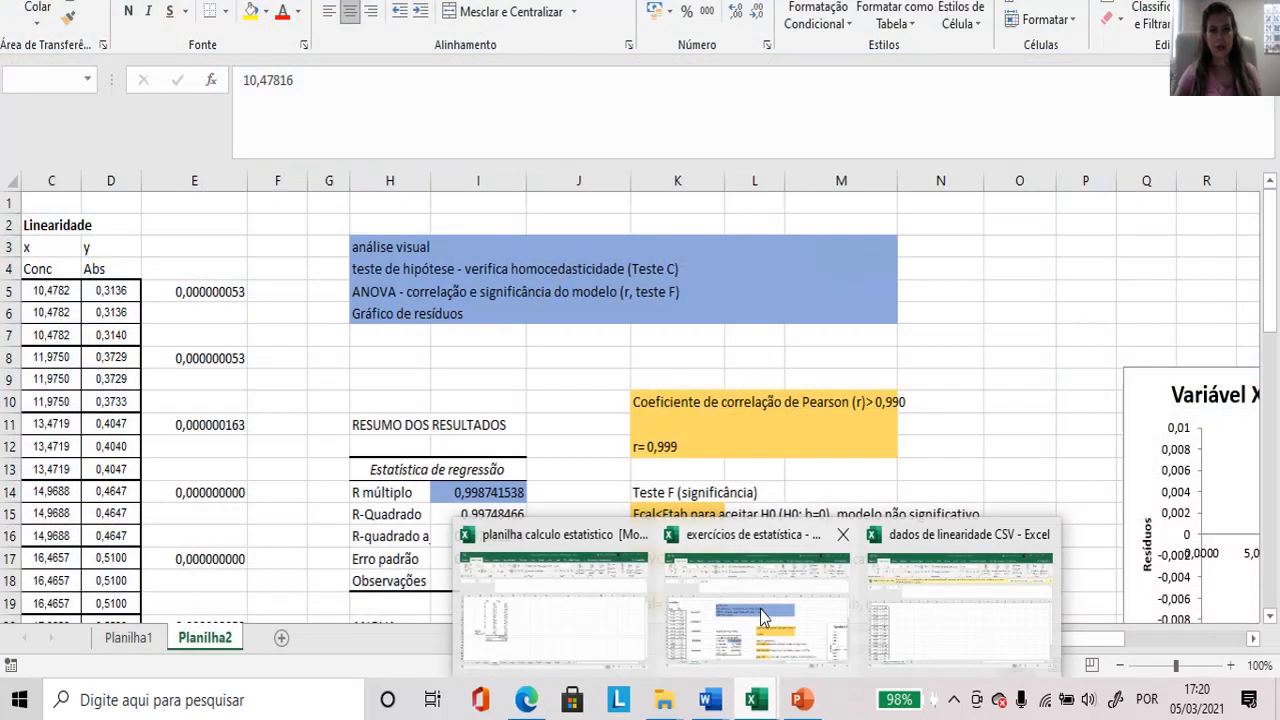
pyautogui.click(760, 615)
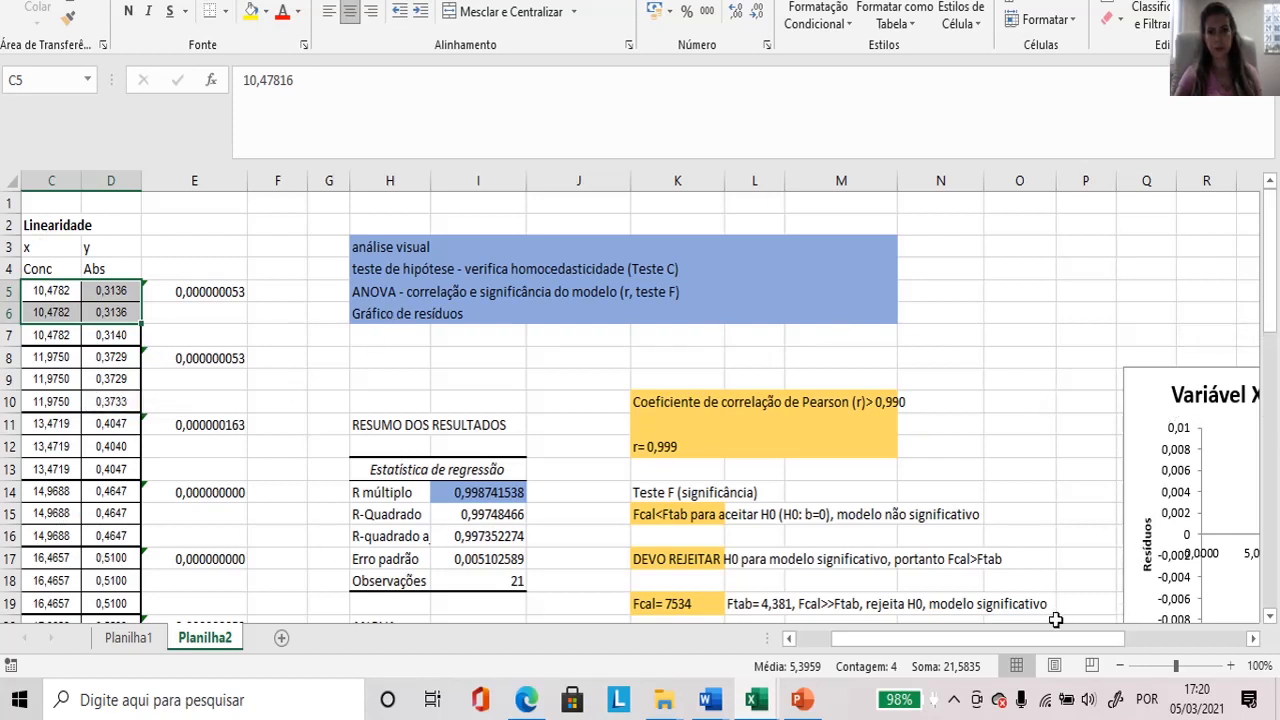
pyautogui.moveTo(1065, 648); pyautogui.dragTo(1032, 648)
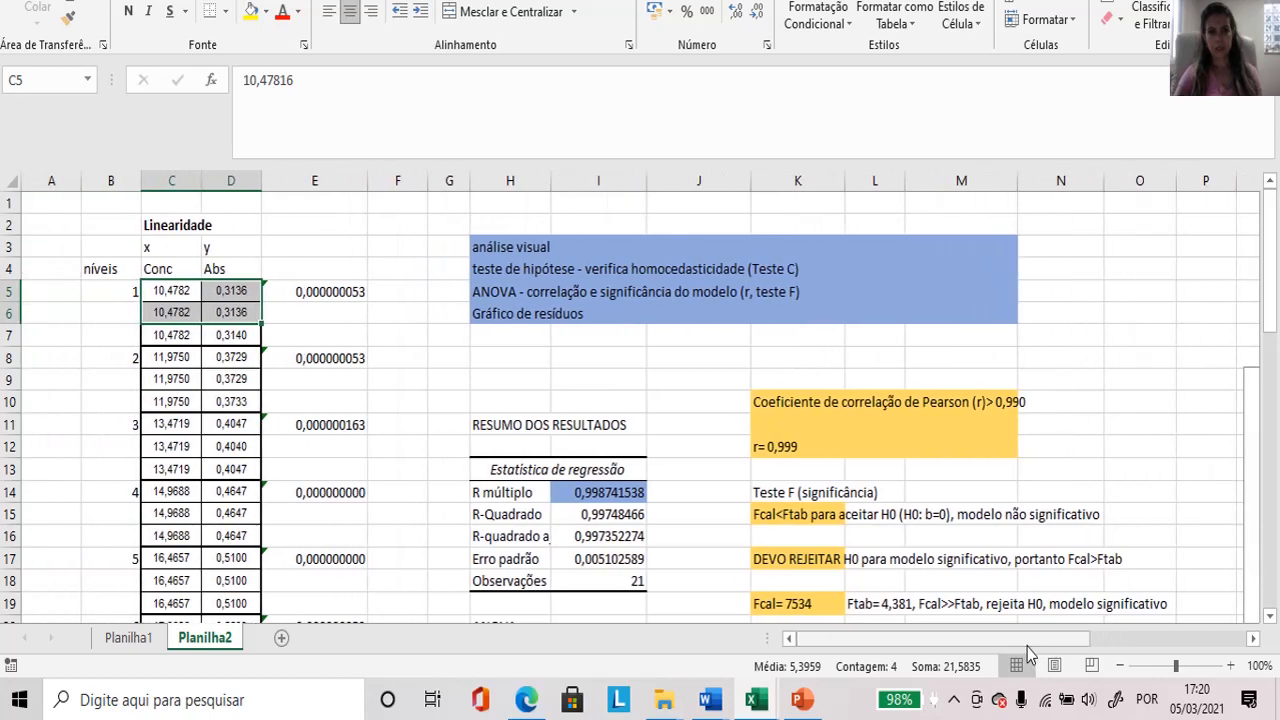
pyautogui.moveTo(1266, 300); pyautogui.dragTo(1277, 506)
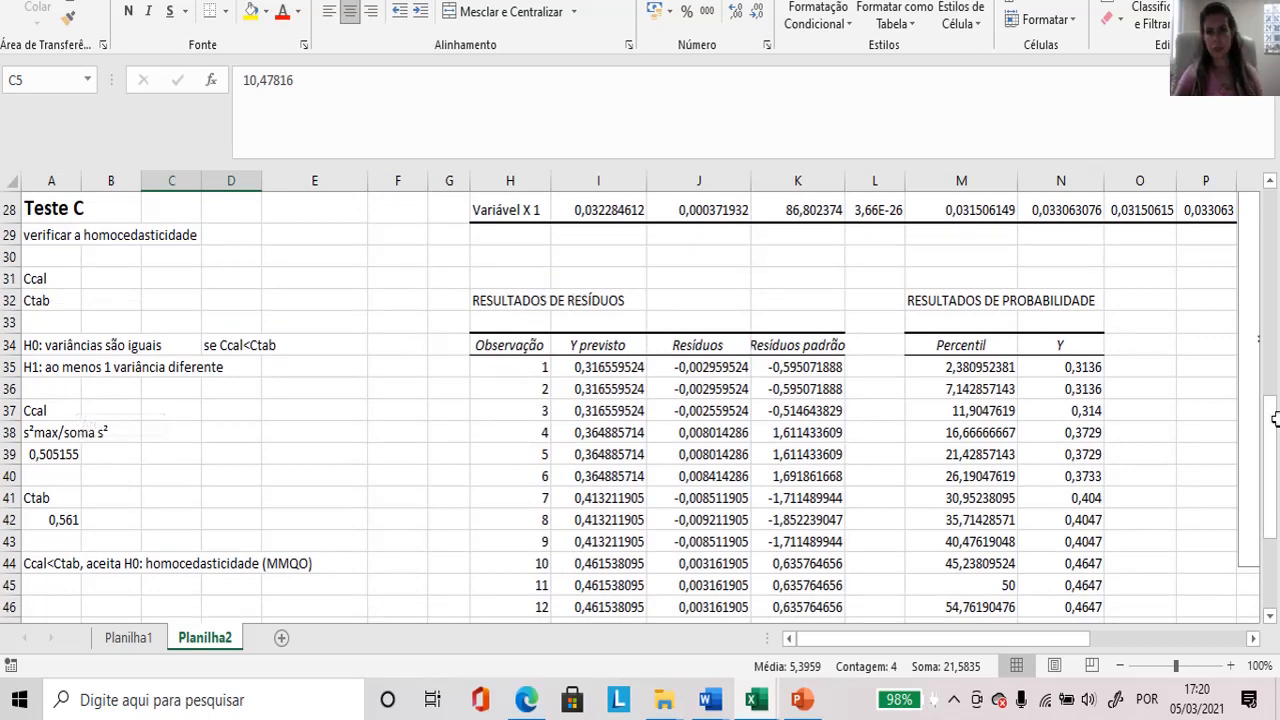
pyautogui.moveTo(1276, 448); pyautogui.dragTo(1275, 384)
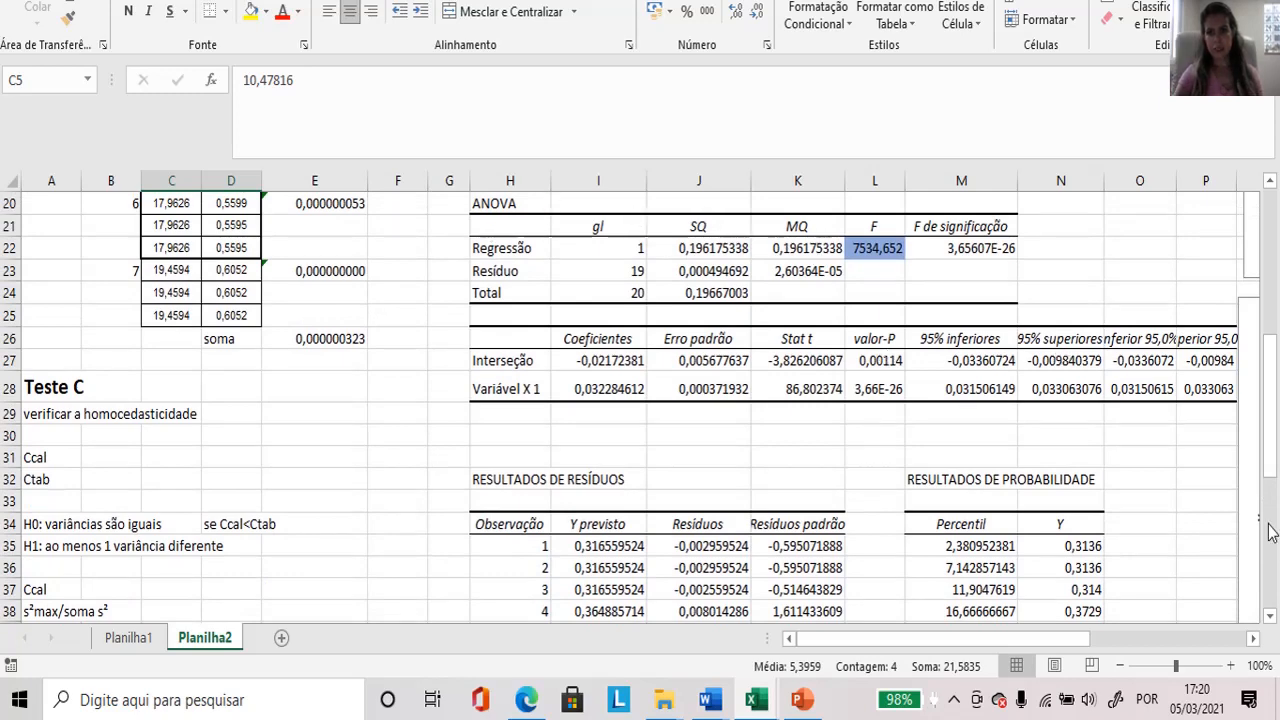
pyautogui.click(1252, 639)
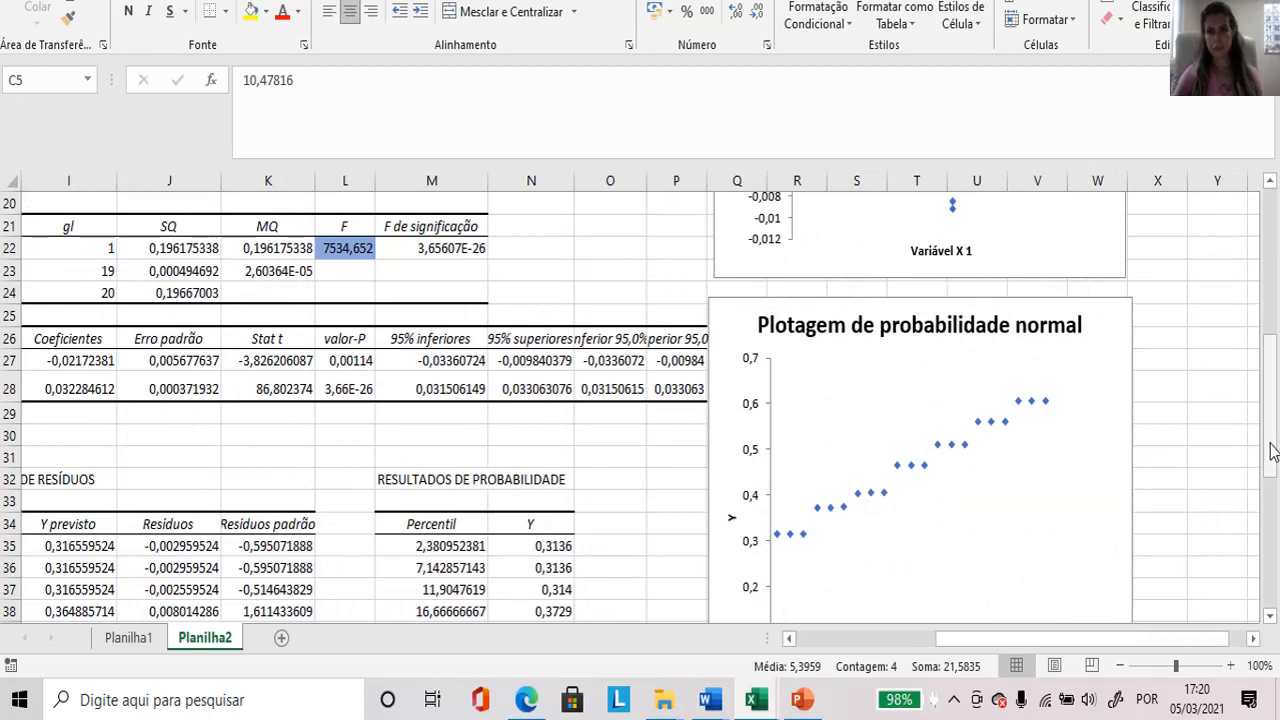
pyautogui.scroll(5, 1272, 455)
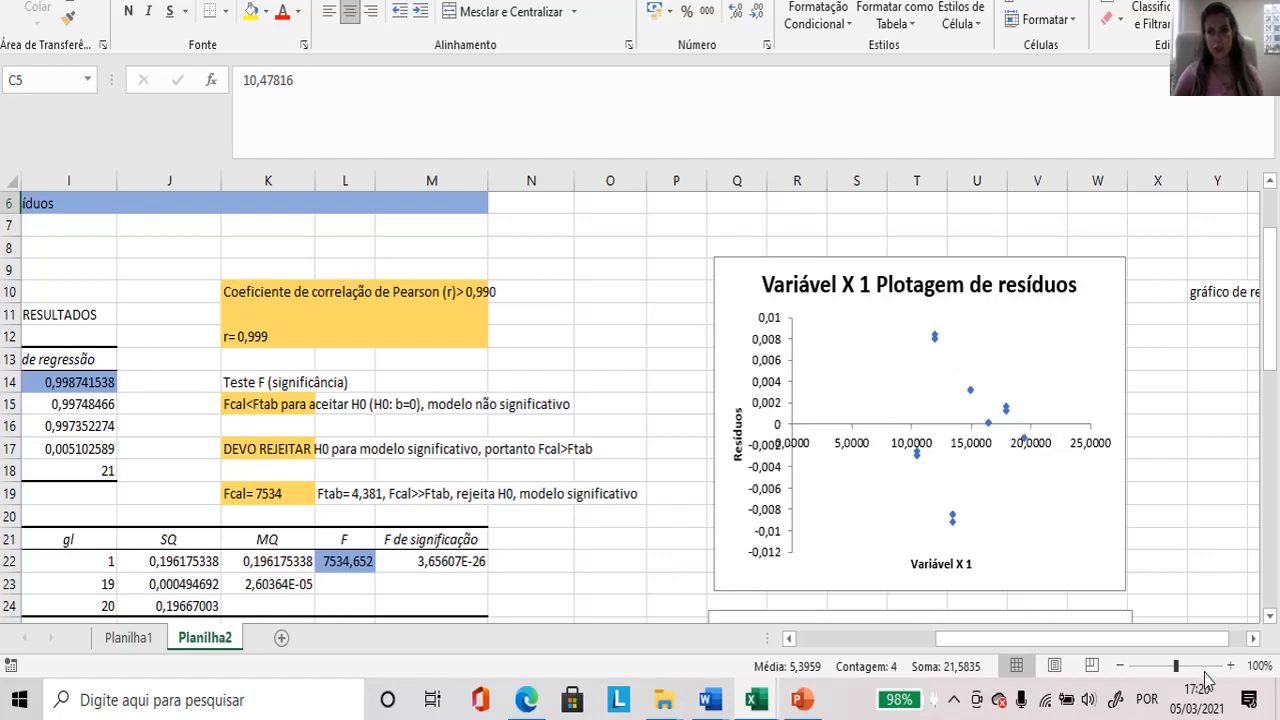
pyautogui.moveTo(1207, 640); pyautogui.dragTo(1067, 640)
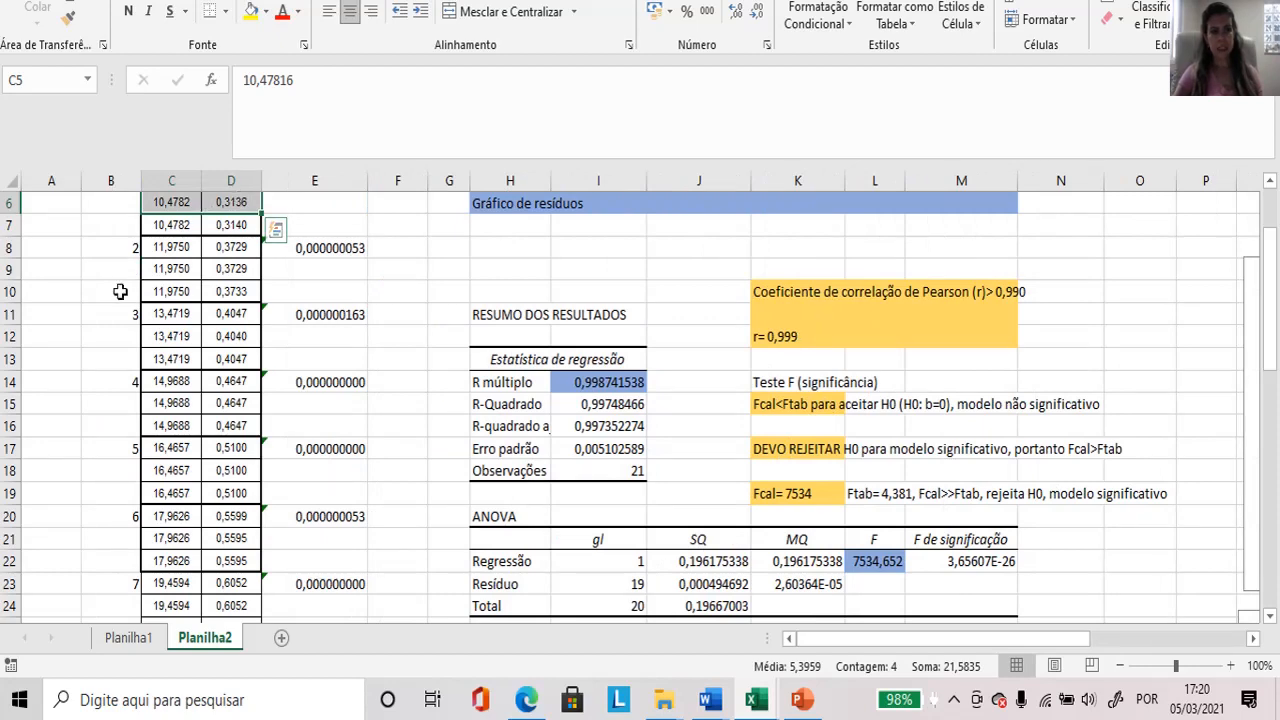
# Examine the file types available, including CSV, for saving a copy of the workbook in the estatística folder, and leave without saving.
pyautogui.click(28, 2)
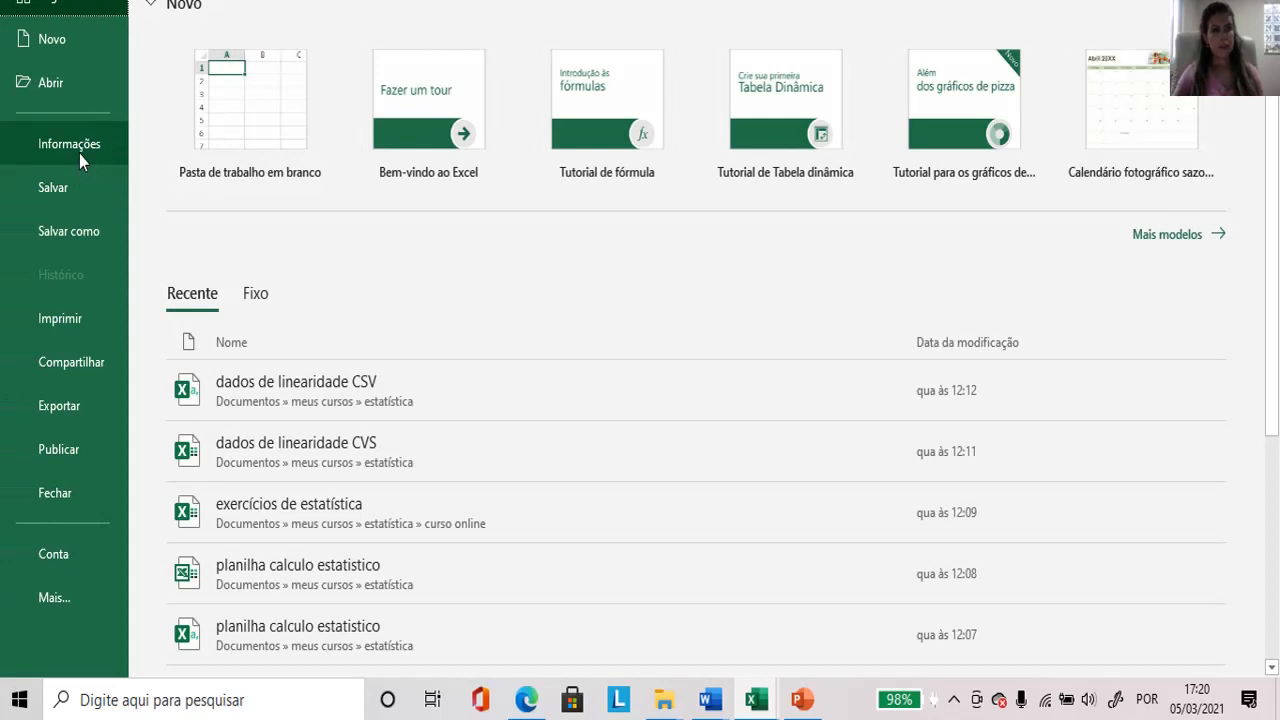
pyautogui.click(71, 235)
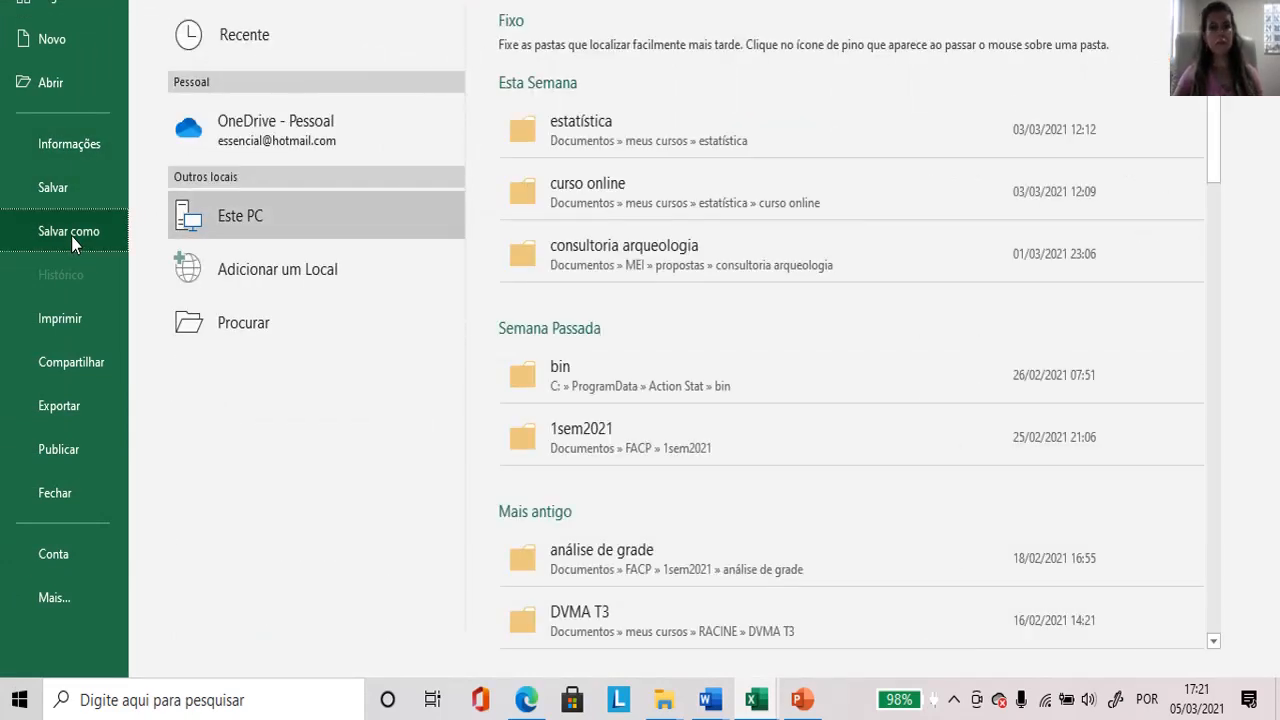
pyautogui.click(562, 135)
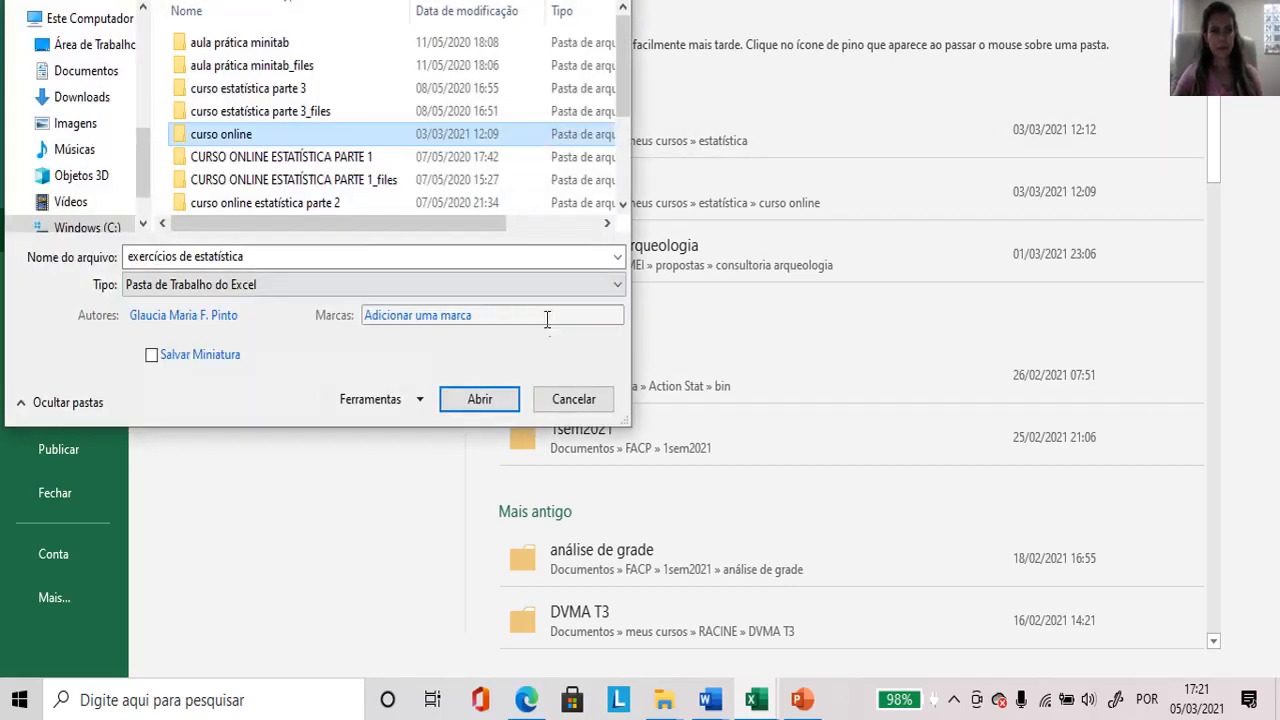
pyautogui.click(531, 287)
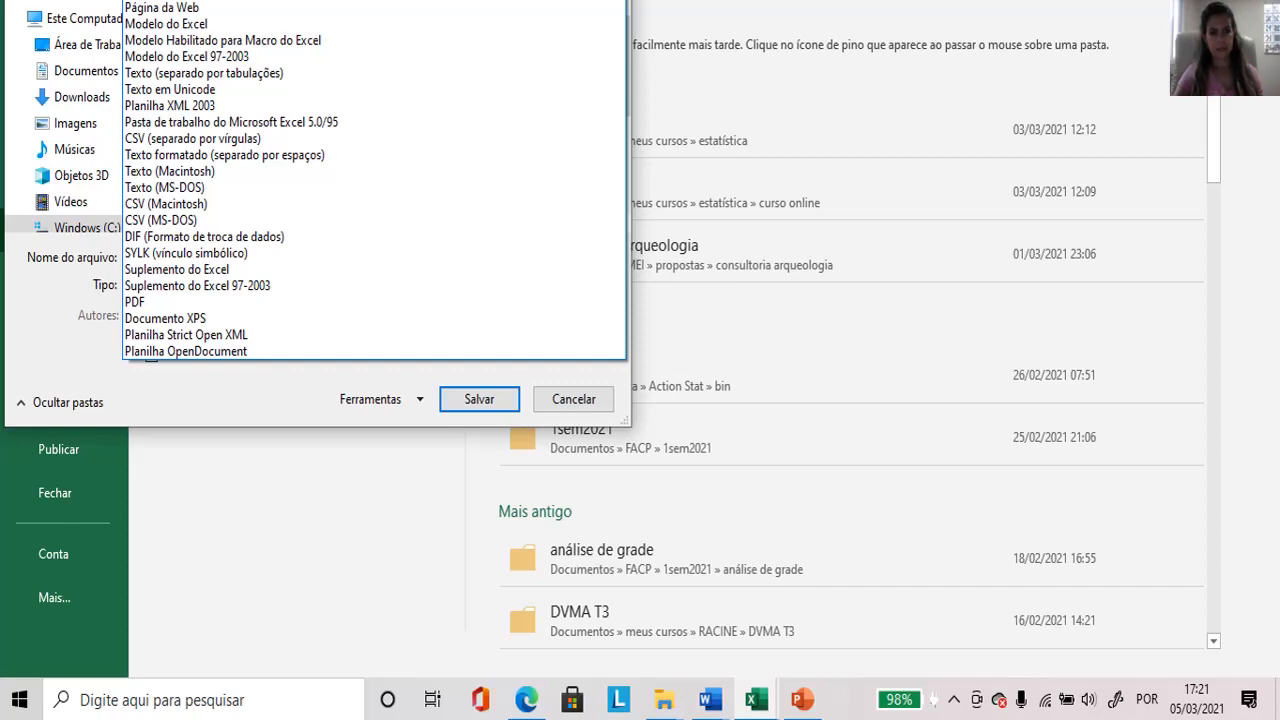
pyautogui.click(562, 411)
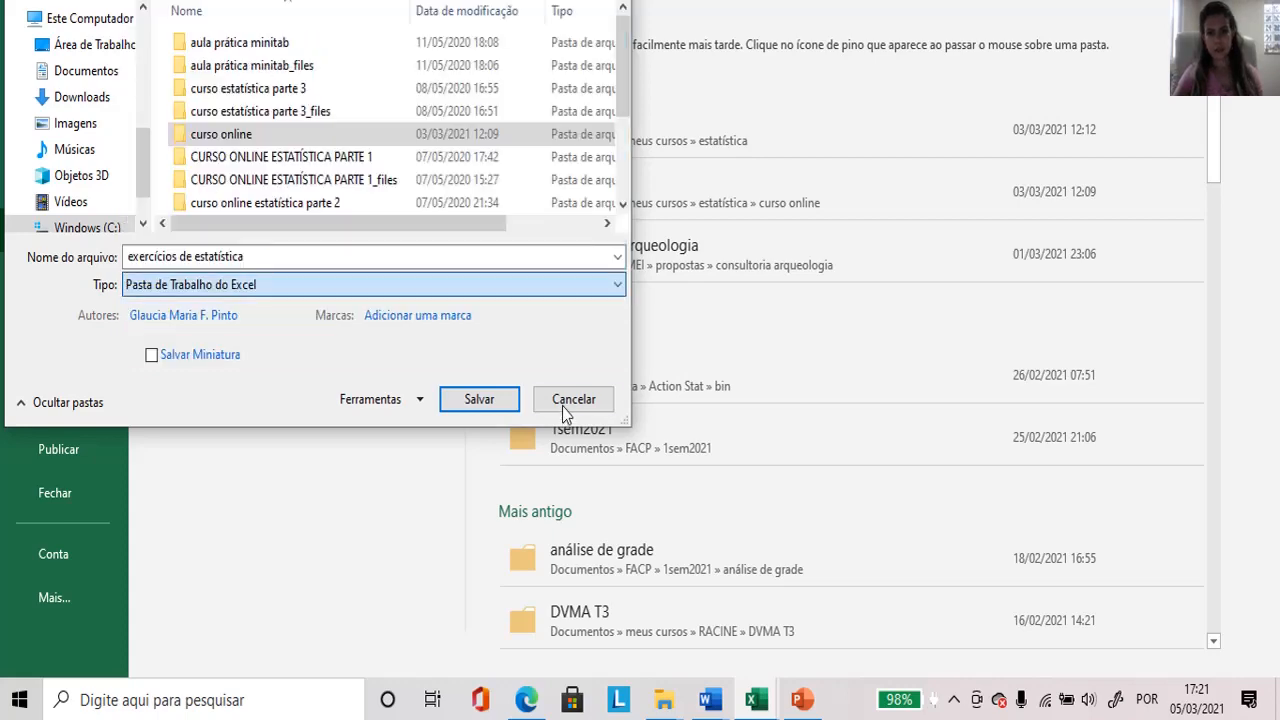
pyautogui.click(565, 399)
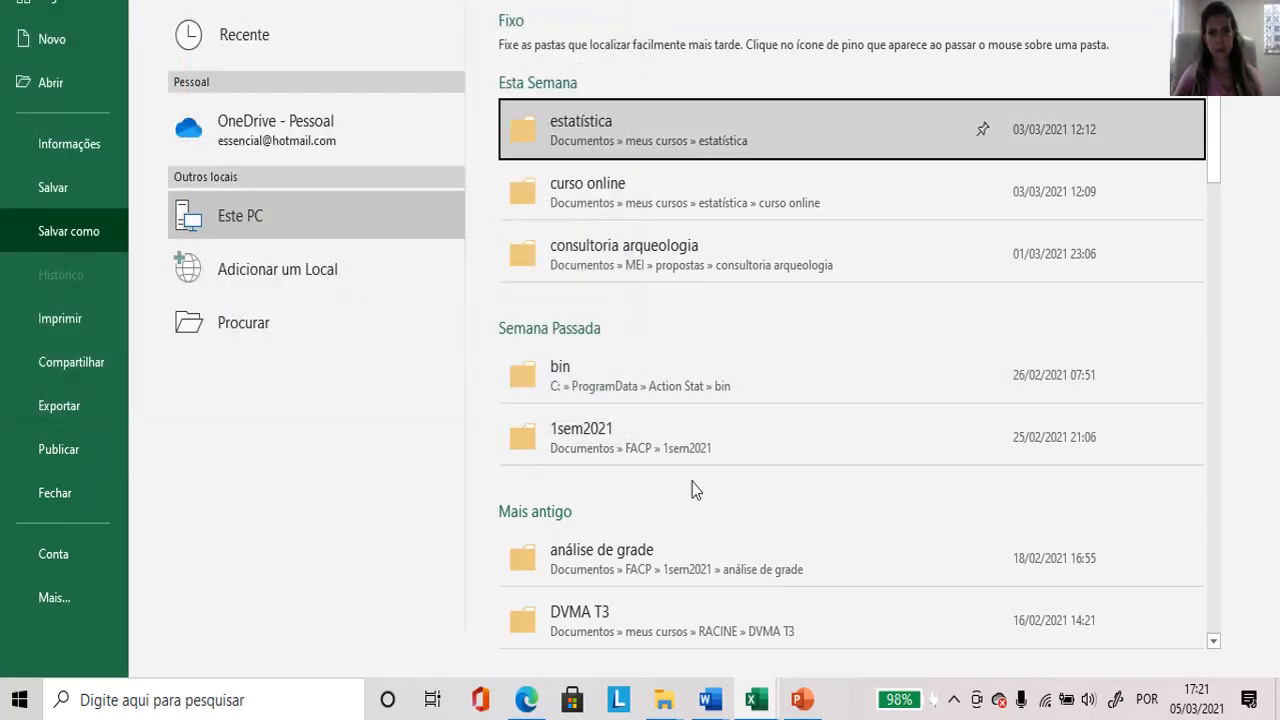
# Switch to the dados de linearidade CSV workbook and examine the empty first row and the two data columns down to row 22.
pyautogui.moveTo(755, 703)
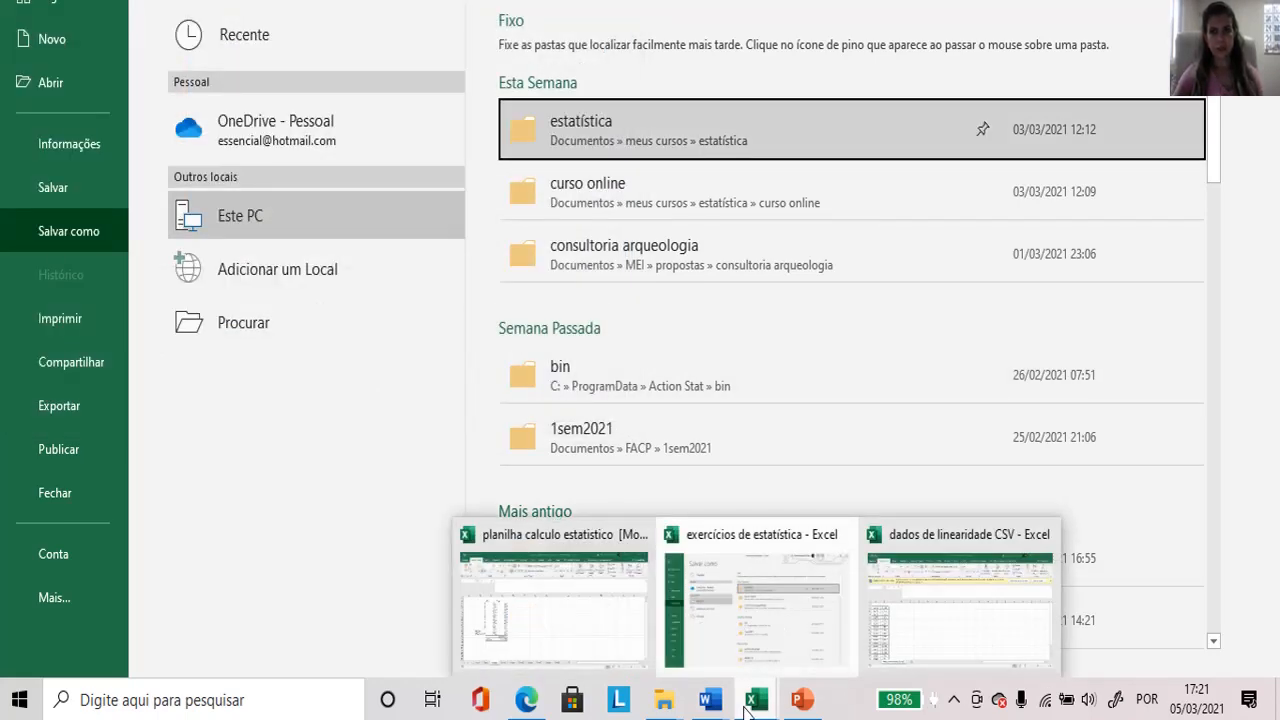
pyautogui.click(978, 625)
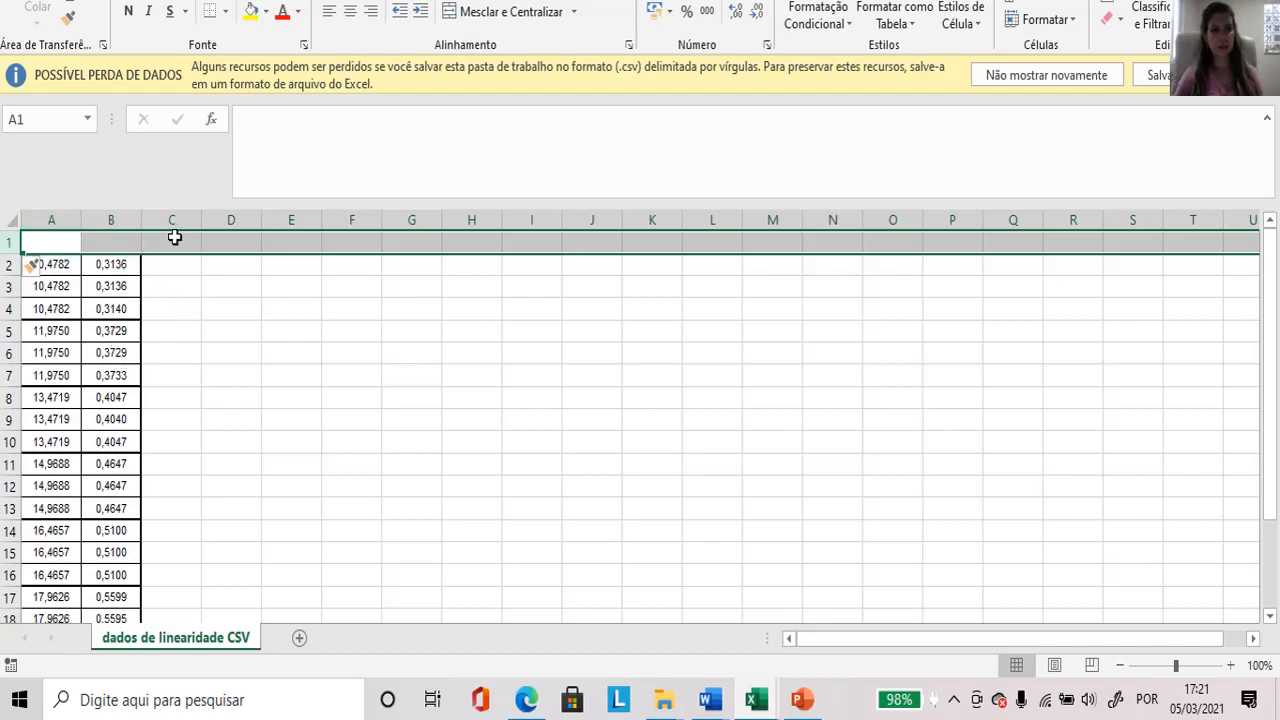
pyautogui.click(173, 282)
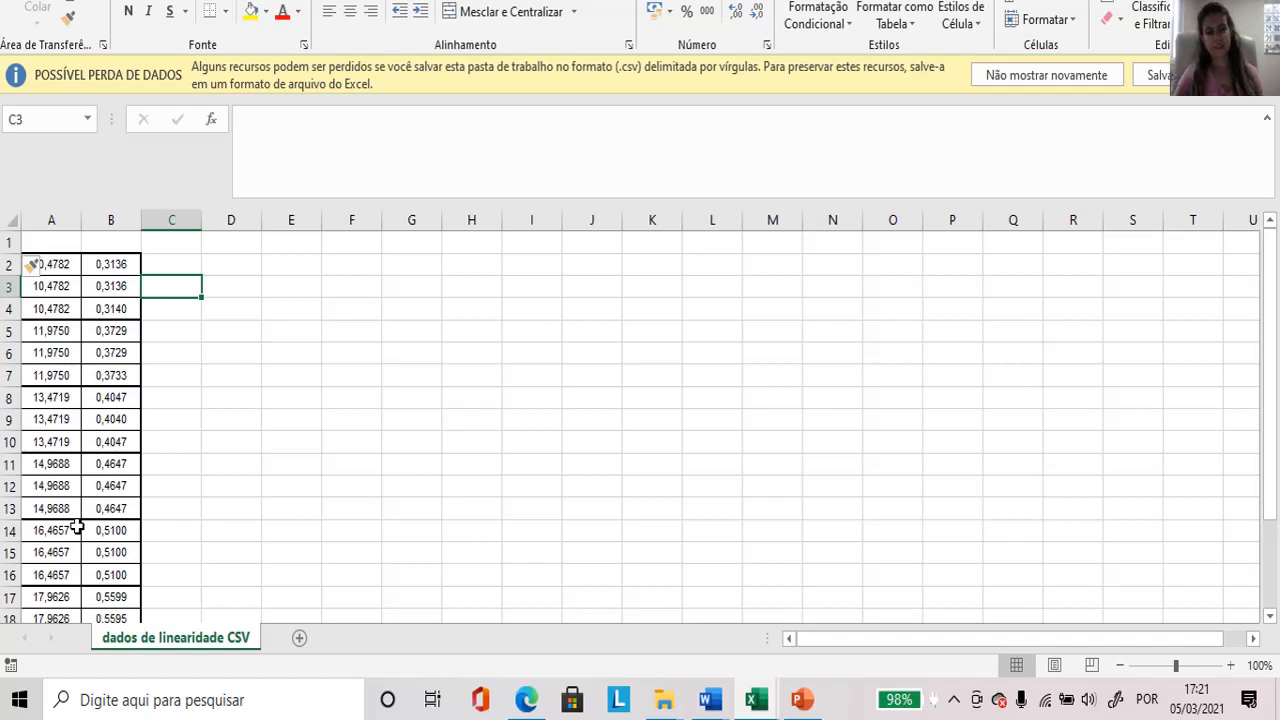
pyautogui.click(547, 352)
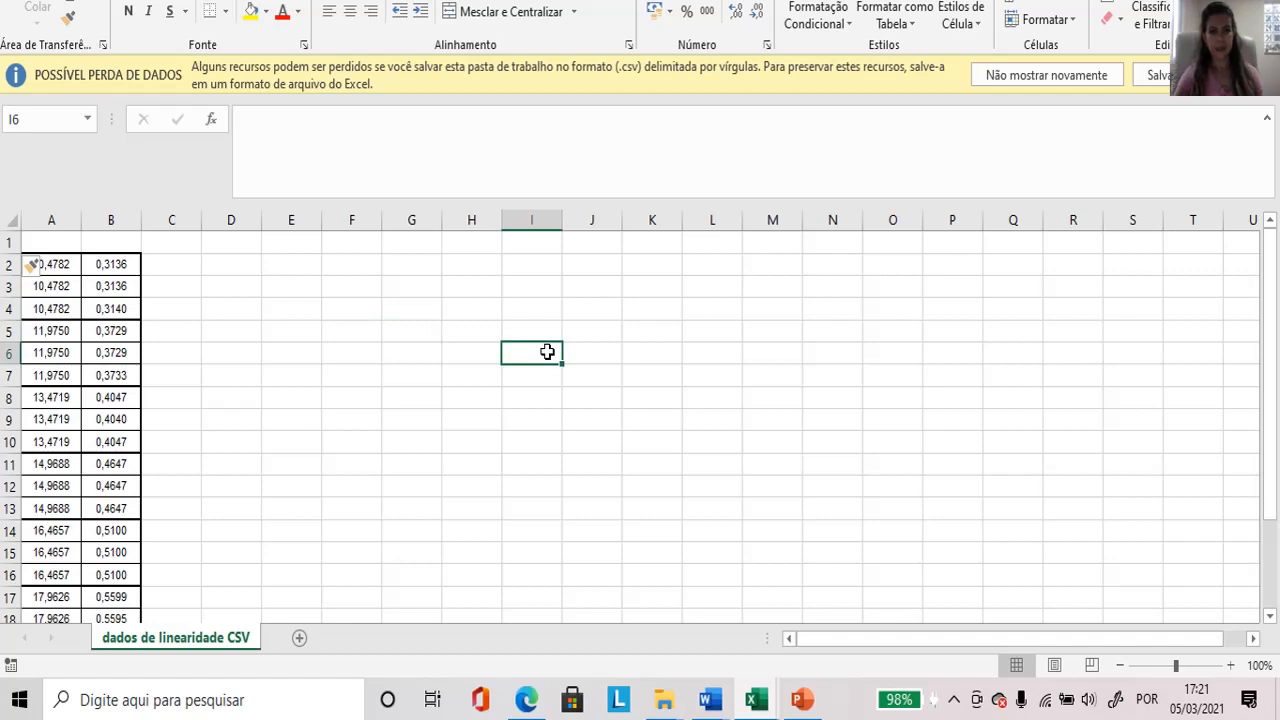
pyautogui.moveTo(516, 709)
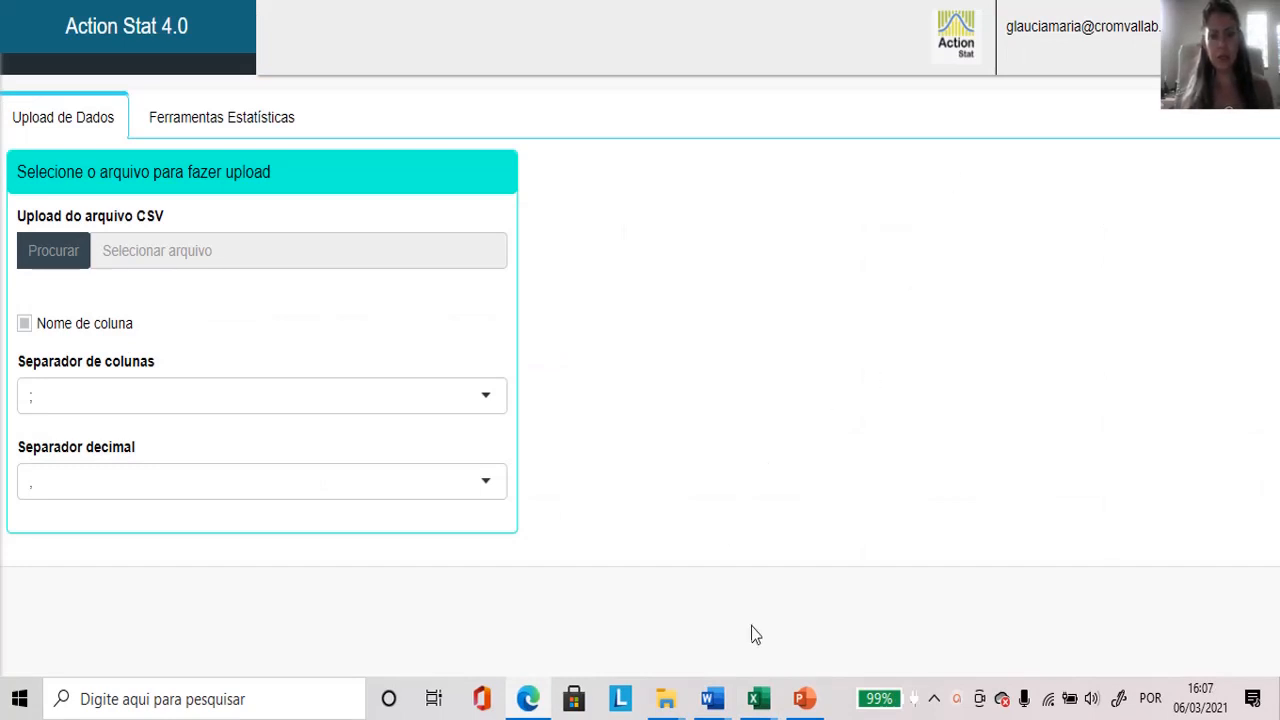
pyautogui.click(757, 703)
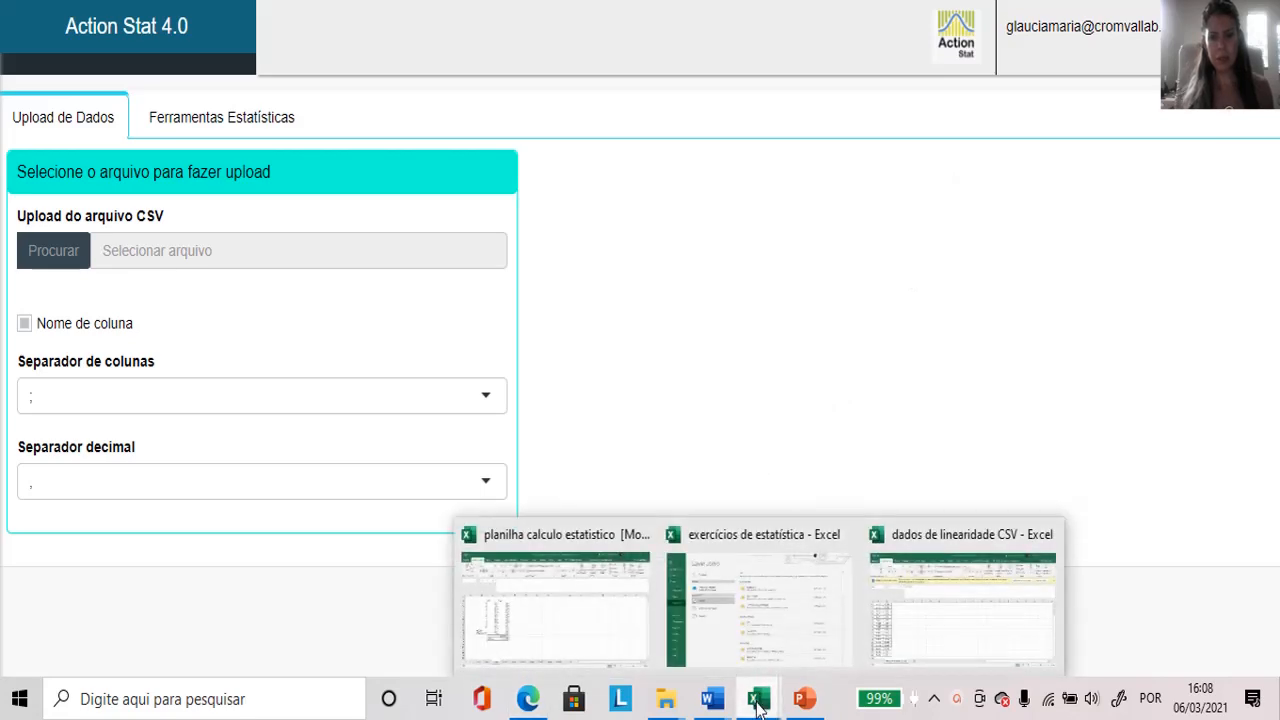
pyautogui.moveTo(884, 622)
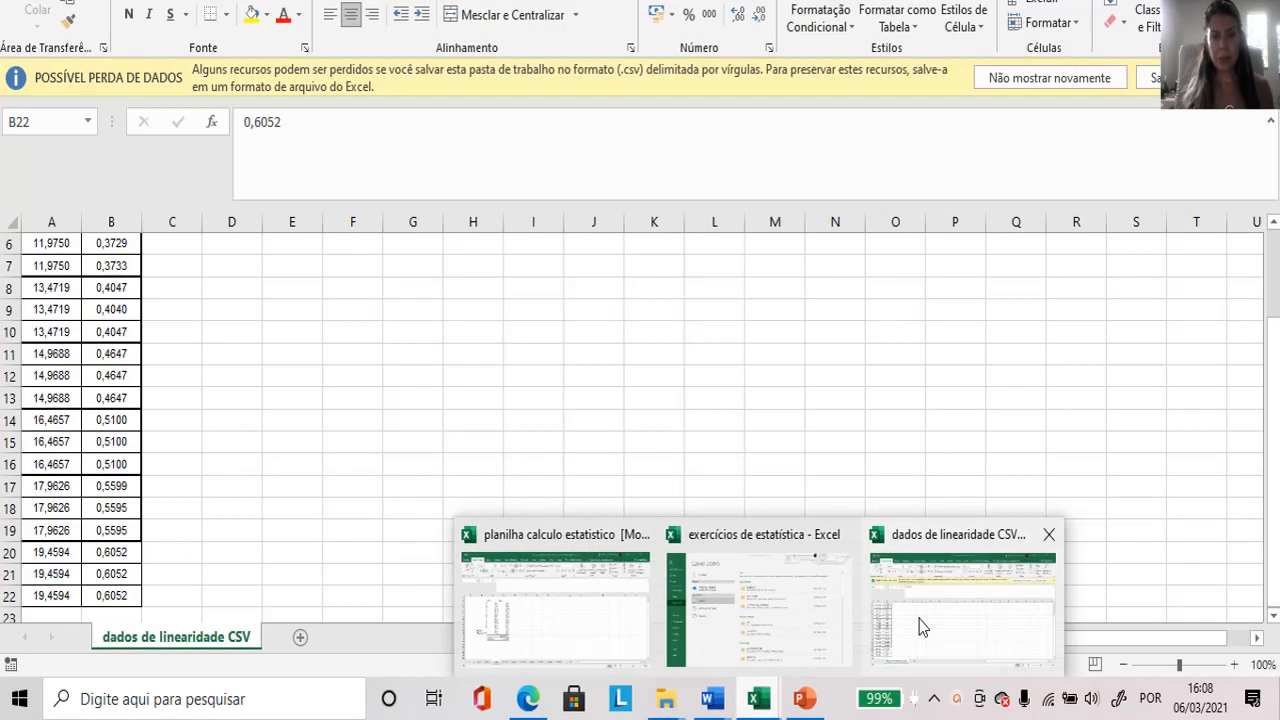
pyautogui.click(919, 619)
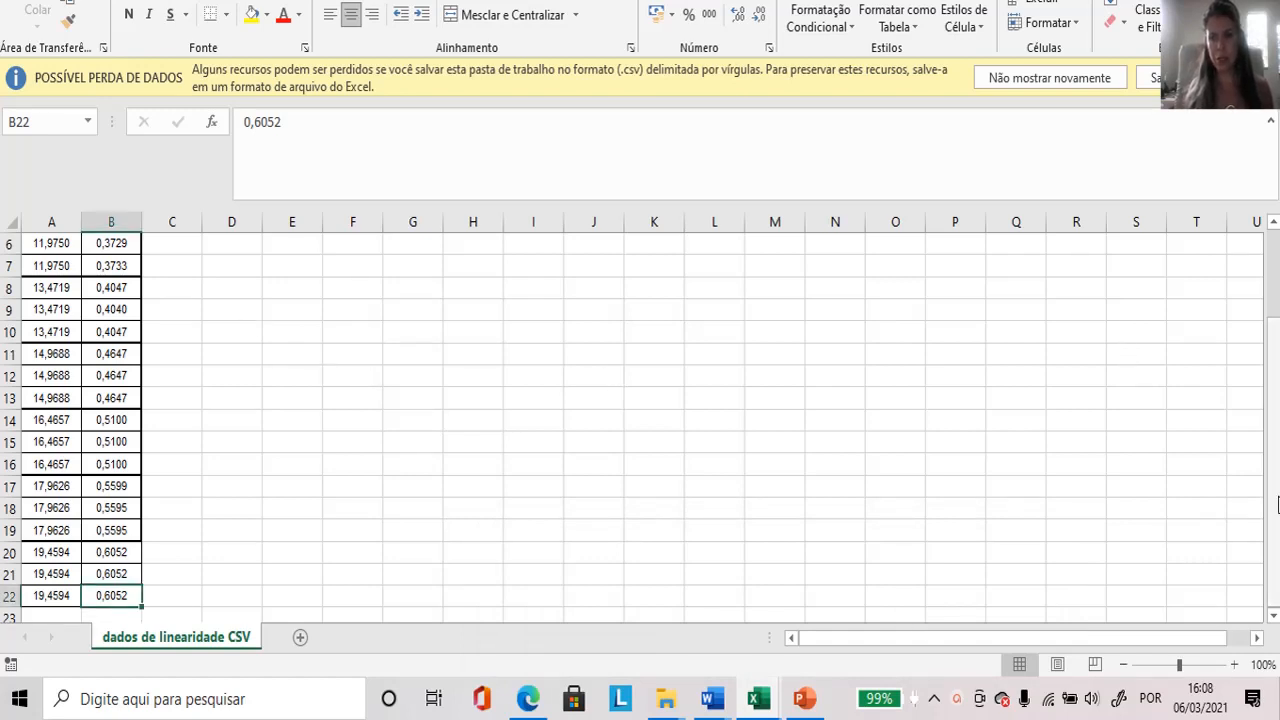
pyautogui.moveTo(1272, 410); pyautogui.dragTo(1257, 286)
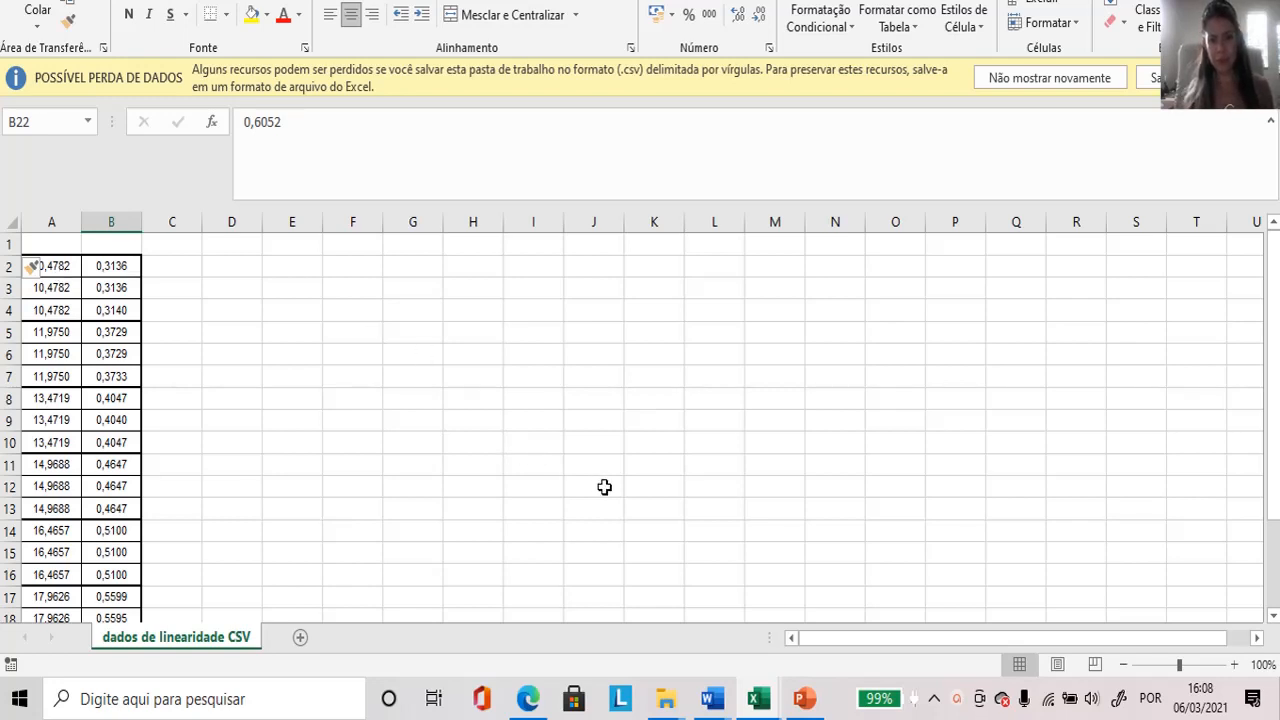
# Switch to Action Stat in the browser and upload the file dados de linearidade CSV.
pyautogui.click(527, 698)
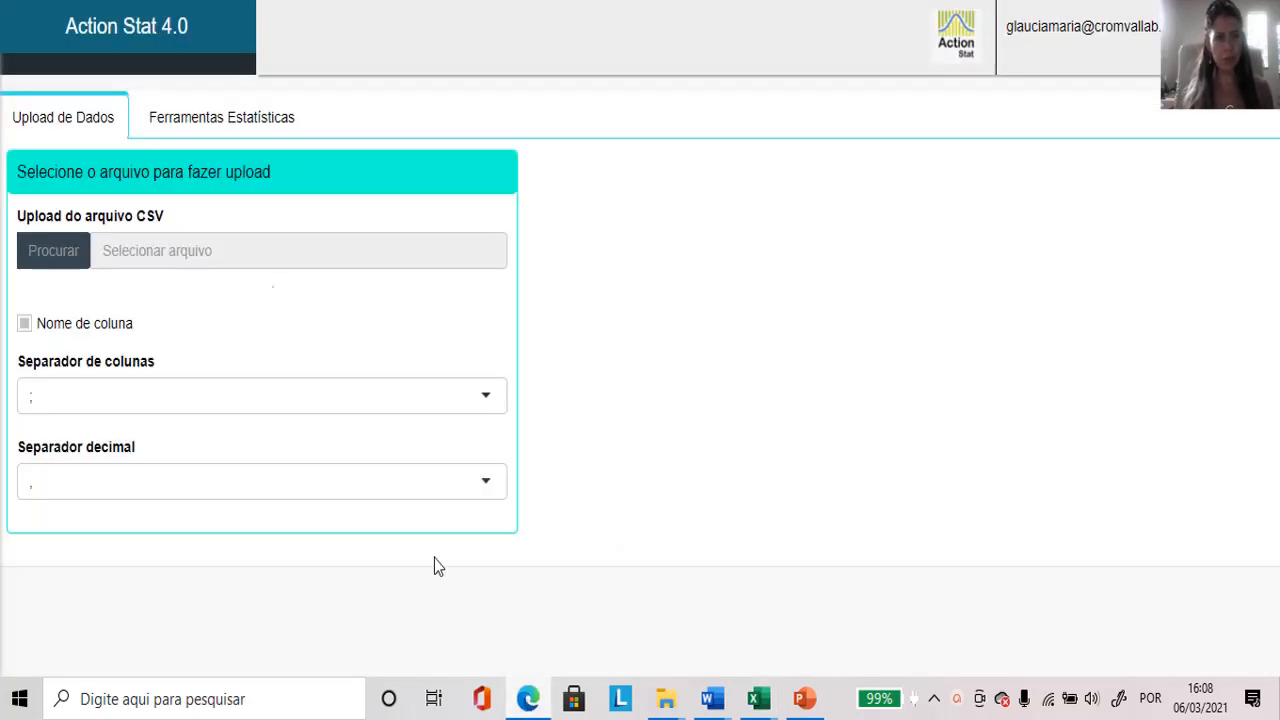
pyautogui.click(70, 277)
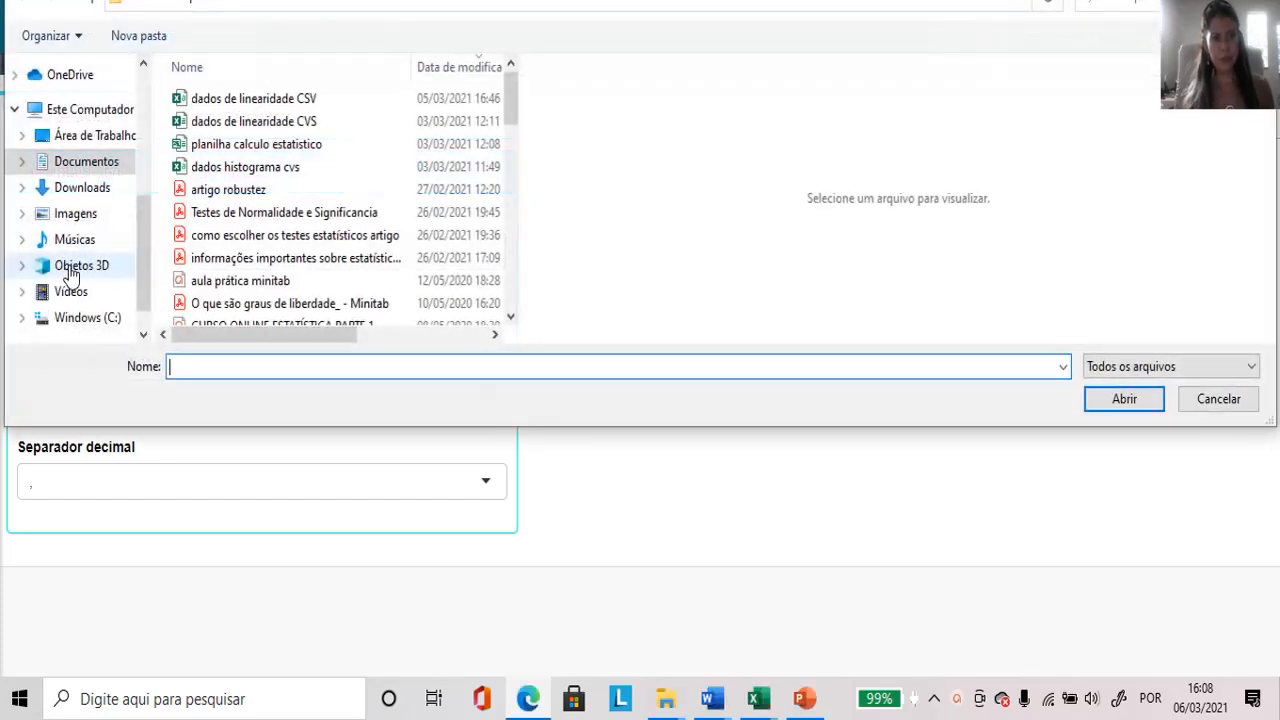
pyautogui.click(248, 100)
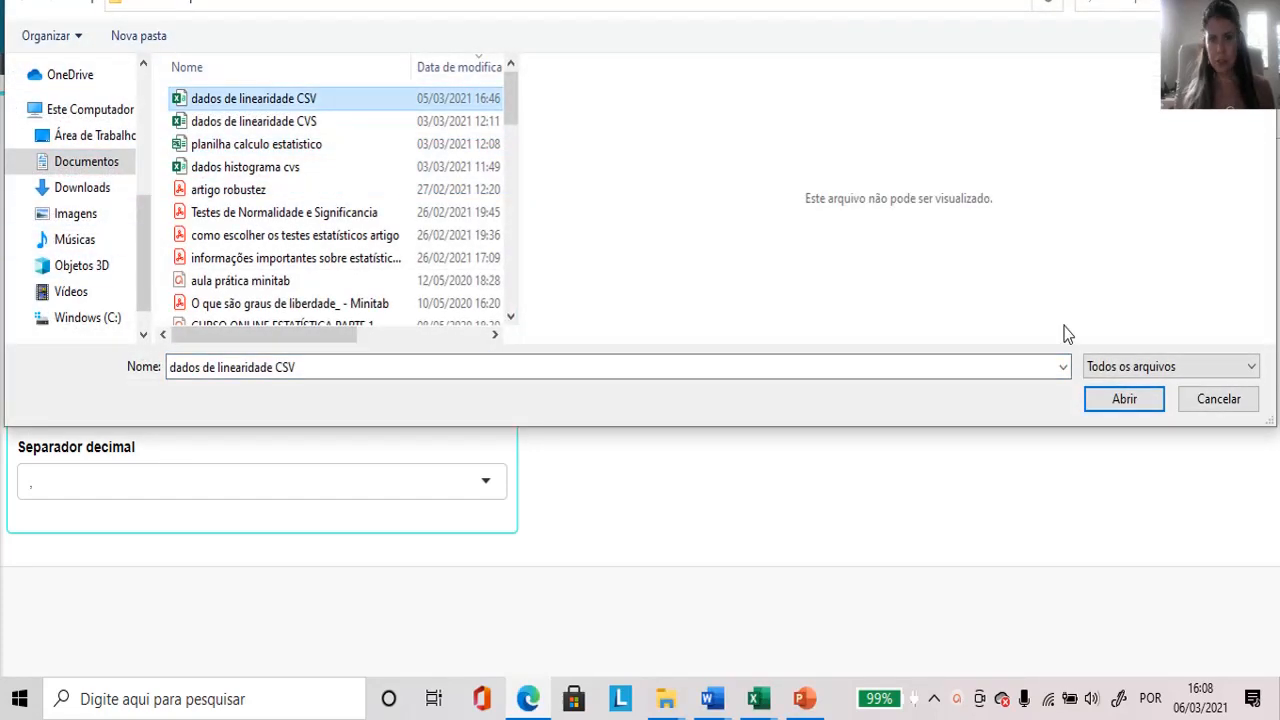
pyautogui.click(1112, 398)
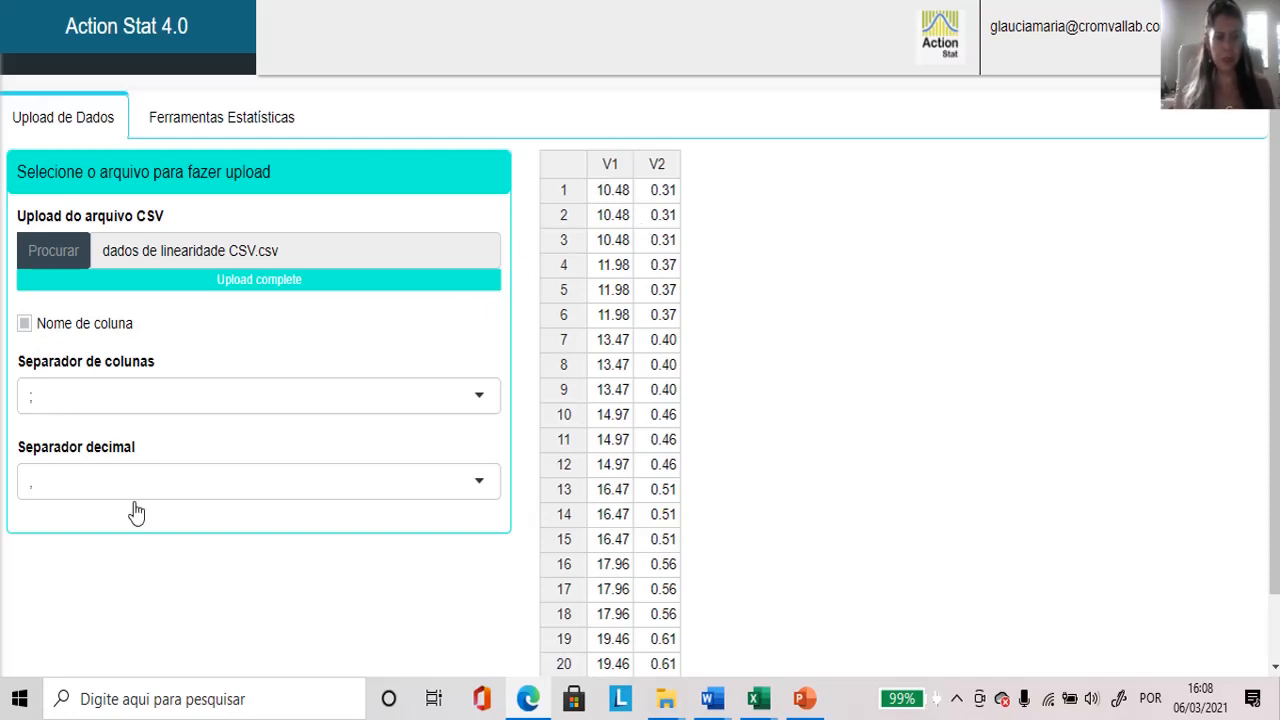
# Try a period as the decimal separator for the uploaded data and restore the comma.
pyautogui.click(483, 485)
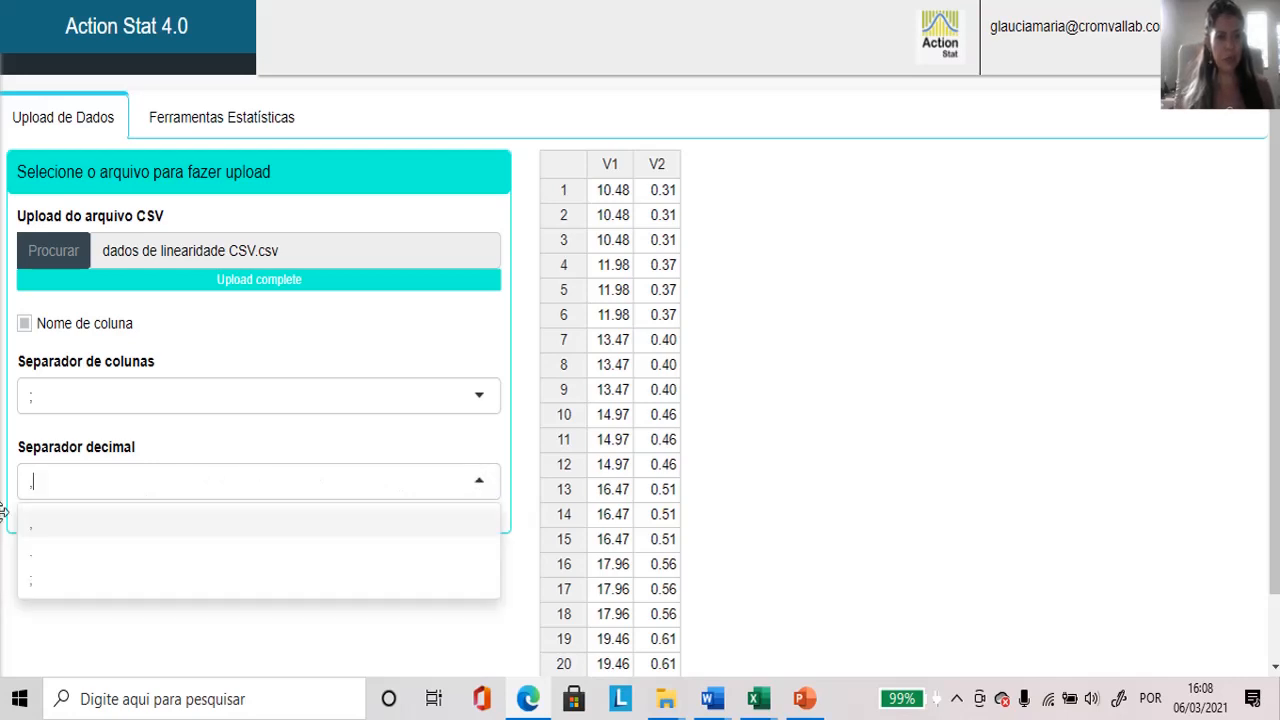
pyautogui.click(35, 556)
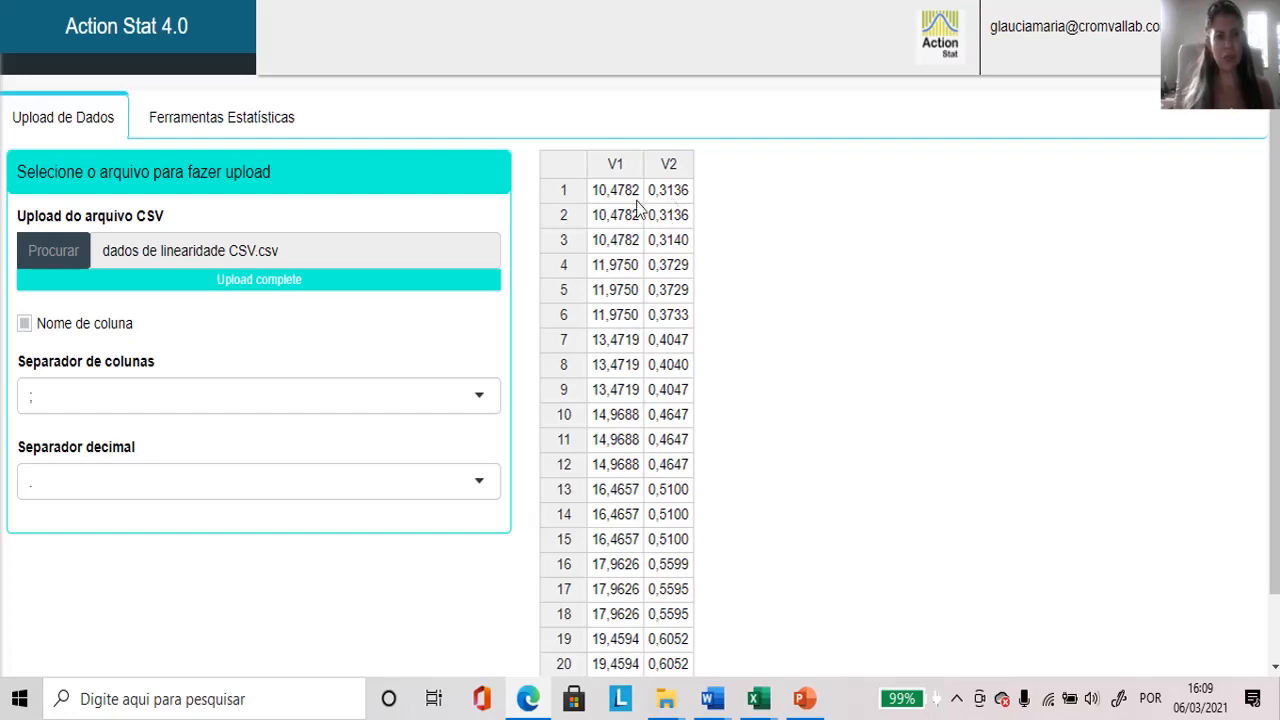
pyautogui.click(129, 492)
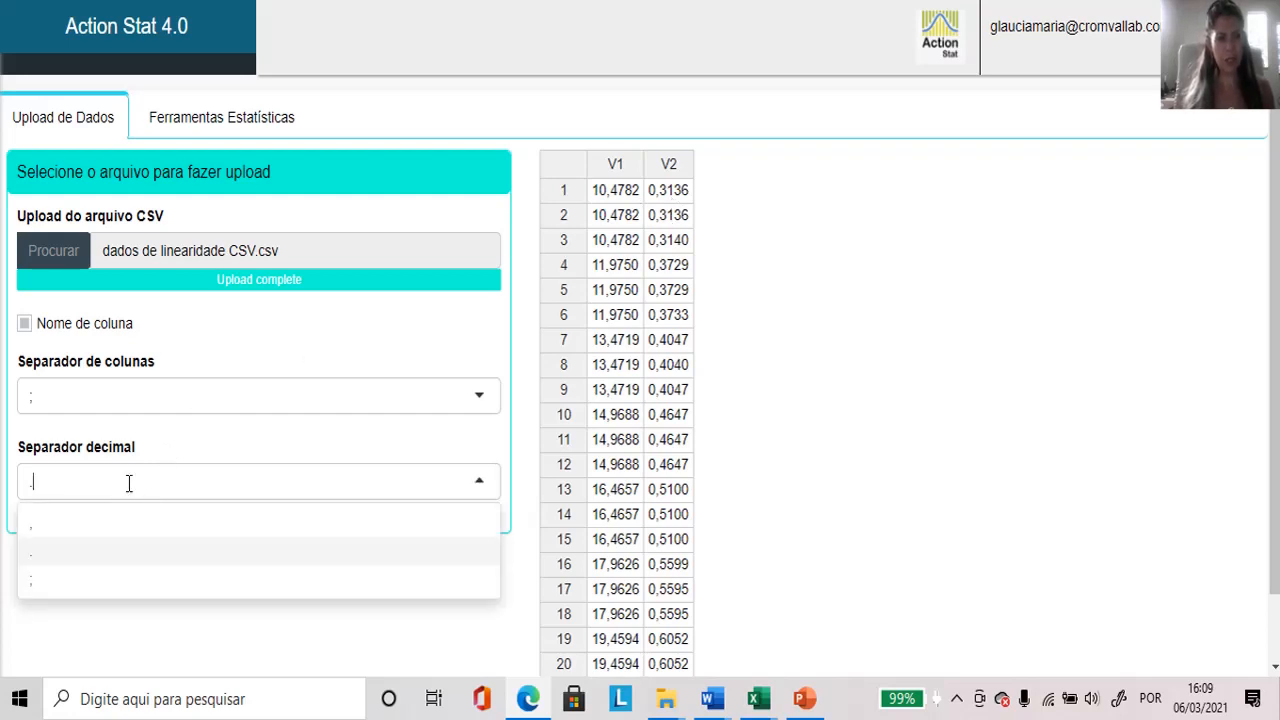
pyautogui.click(40, 535)
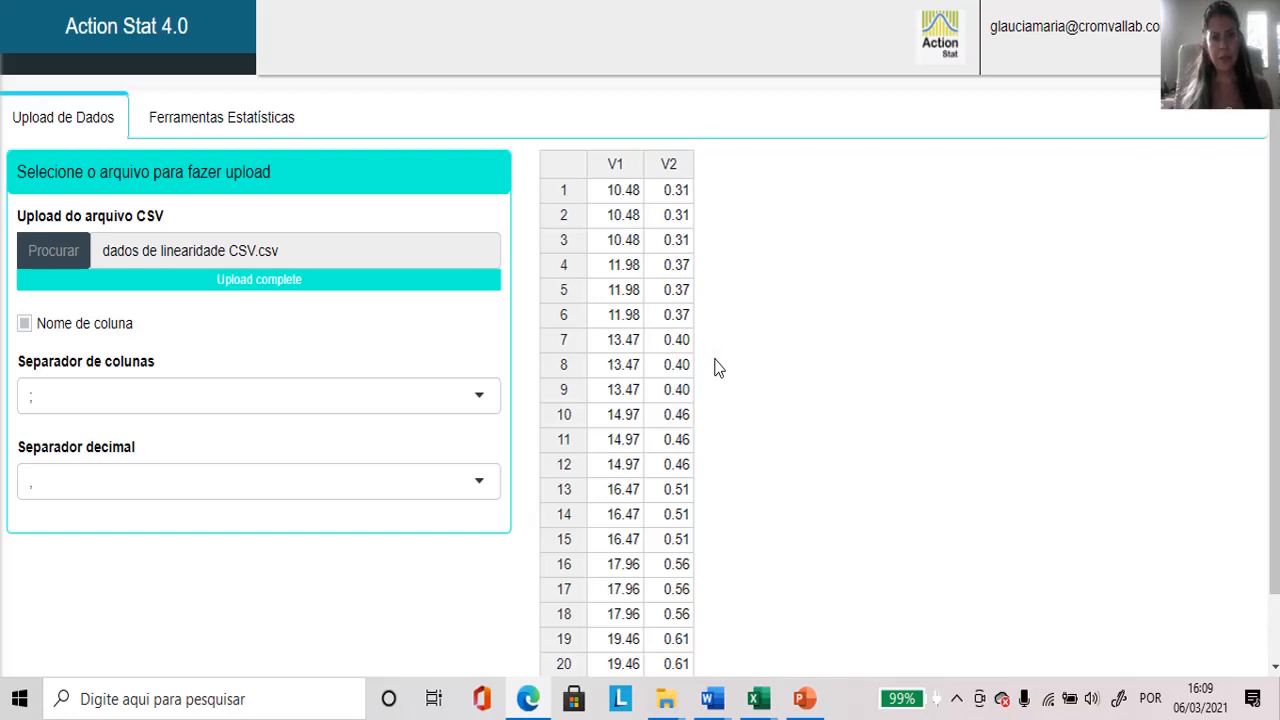
# Set up a descriptive summary (Resumo Descritivo) in the basic statistics with V2 as the response variable.
pyautogui.click(225, 120)
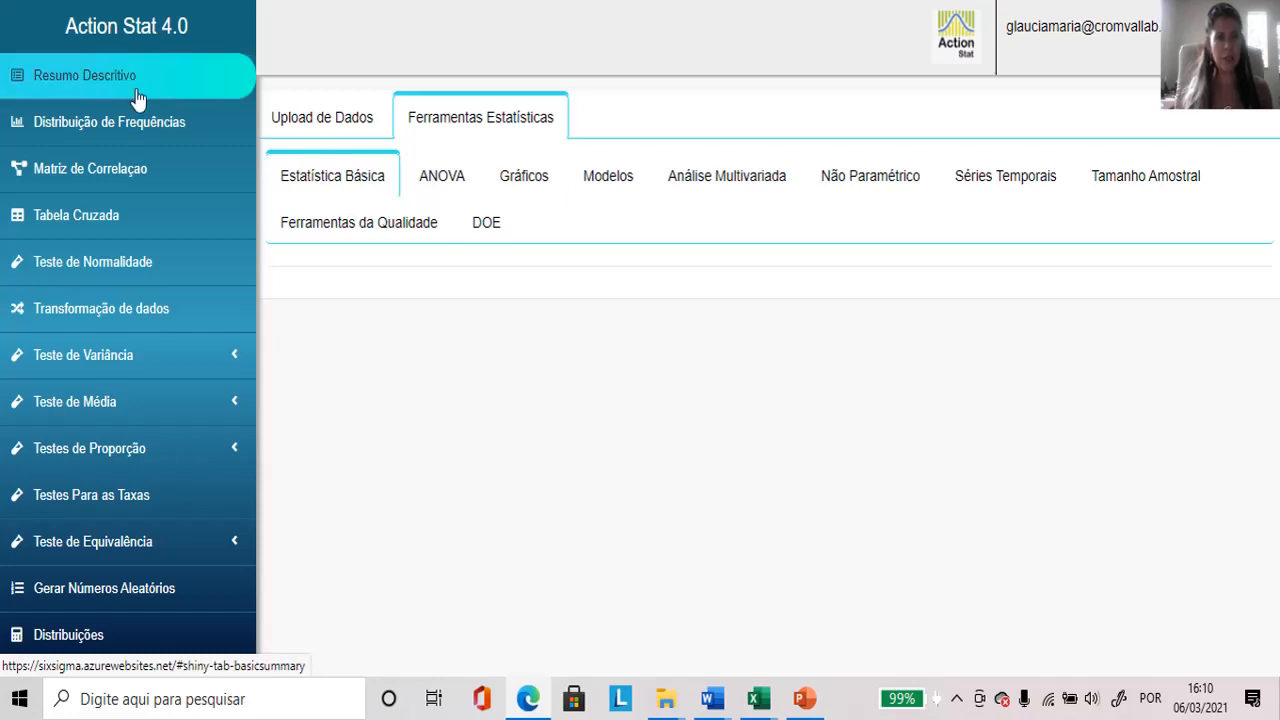
pyautogui.click(75, 88)
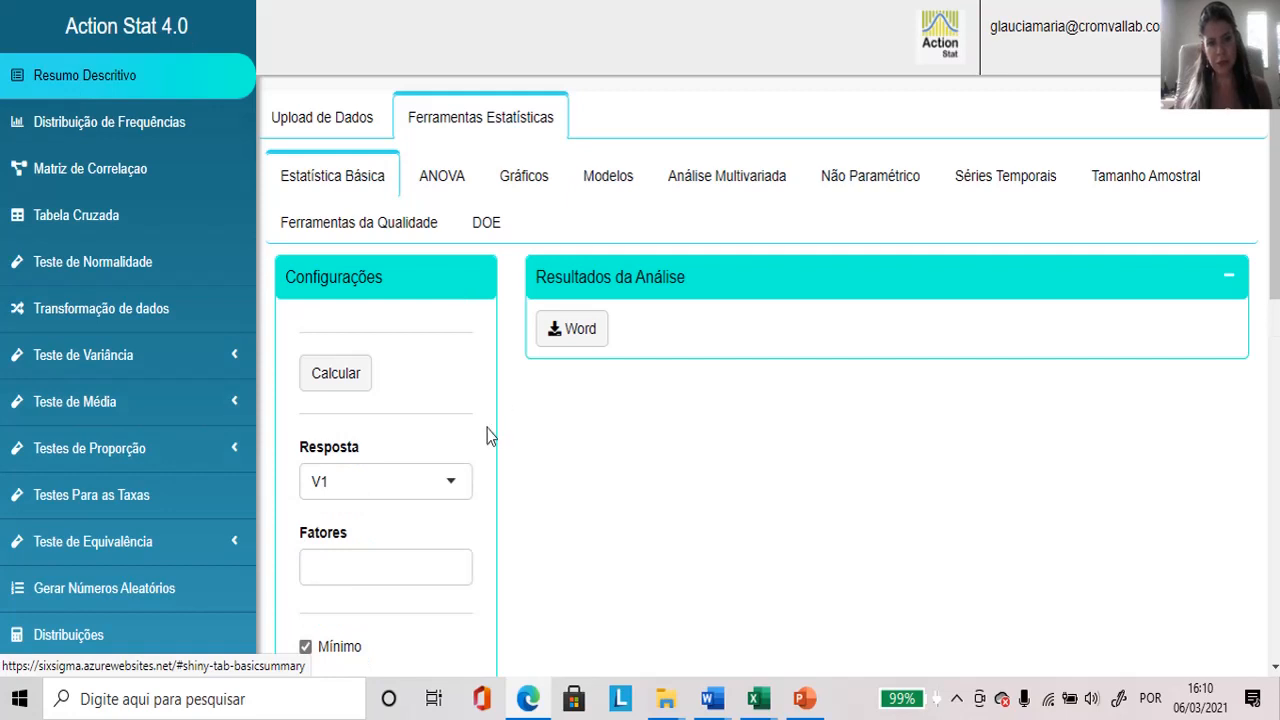
pyautogui.click(451, 485)
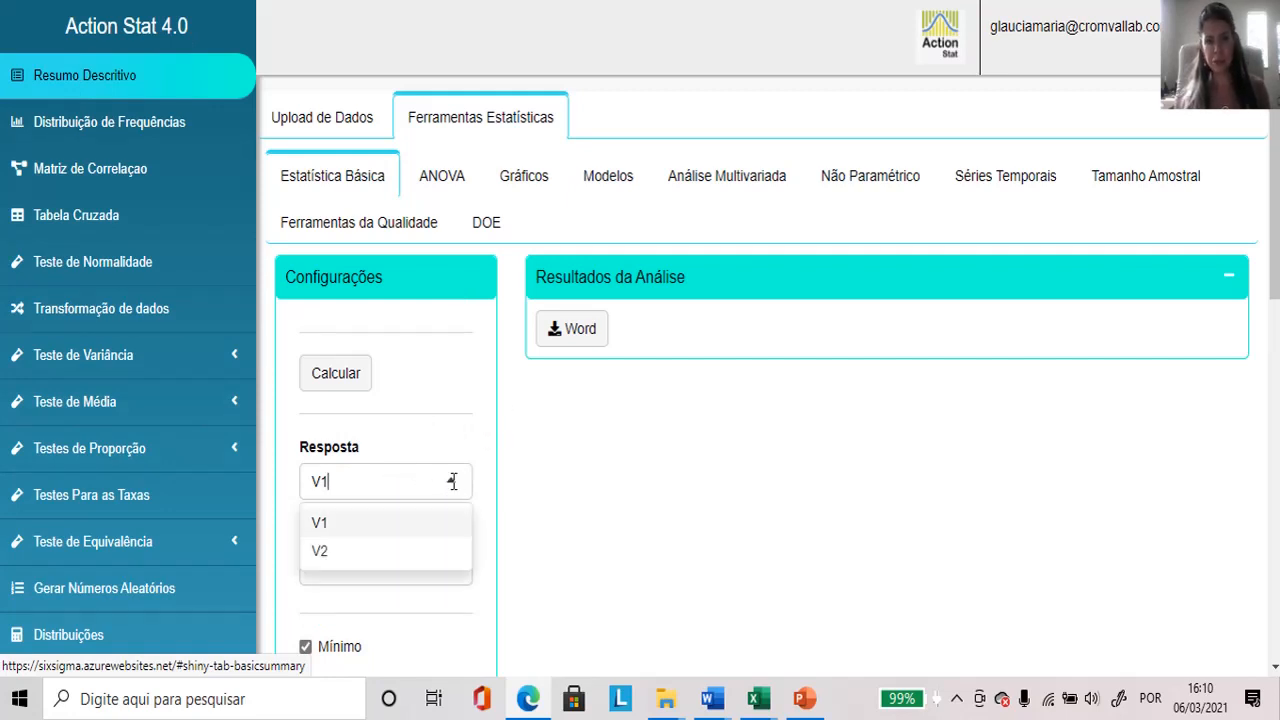
pyautogui.click(320, 551)
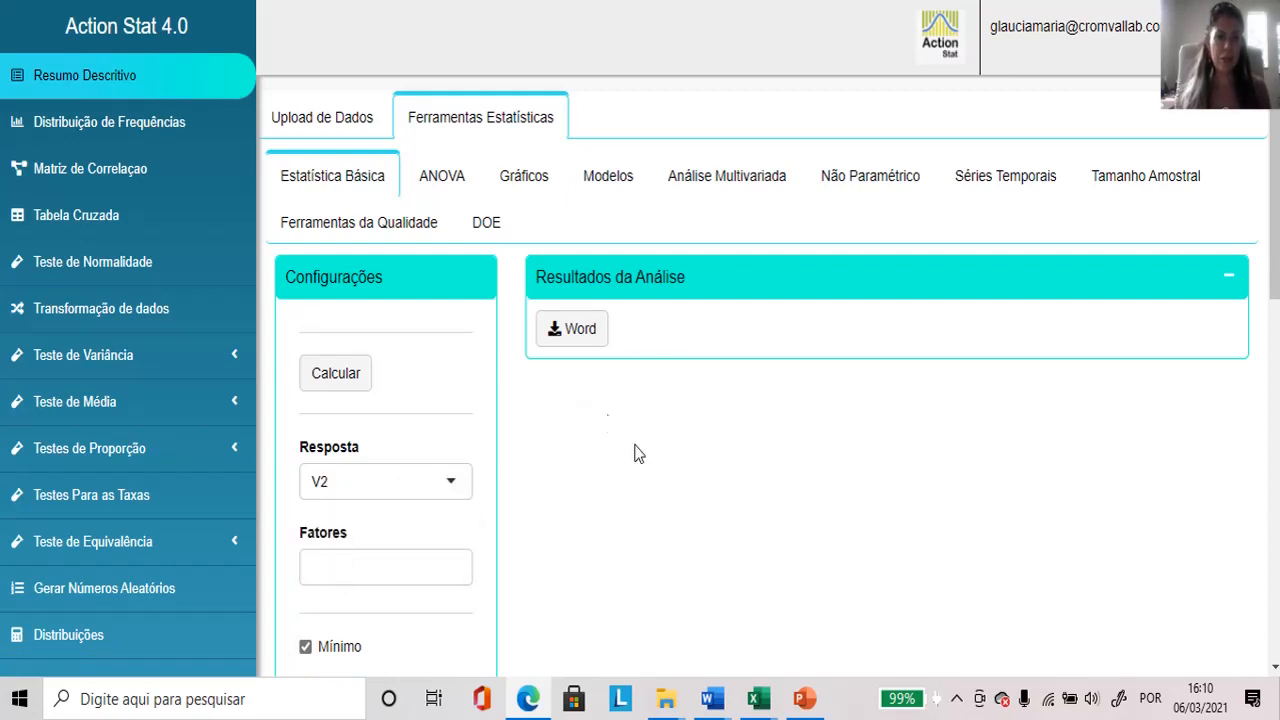
pyautogui.click(556, 336)
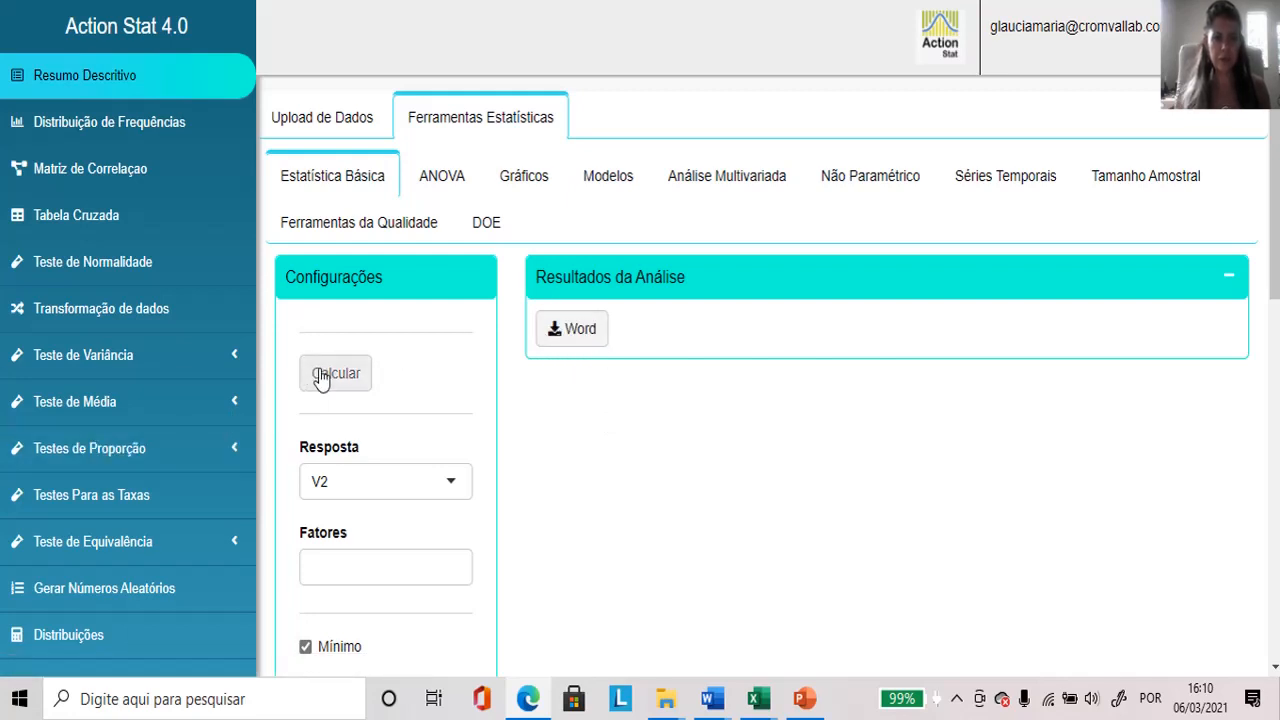
# Add 1º Quartil, 3º Quartil, Mediana, Variância, Coeficiente de Variação, Curtose and Assimetria to the statistics of the summary.
pyautogui.scroll(-3, 1274, 260)
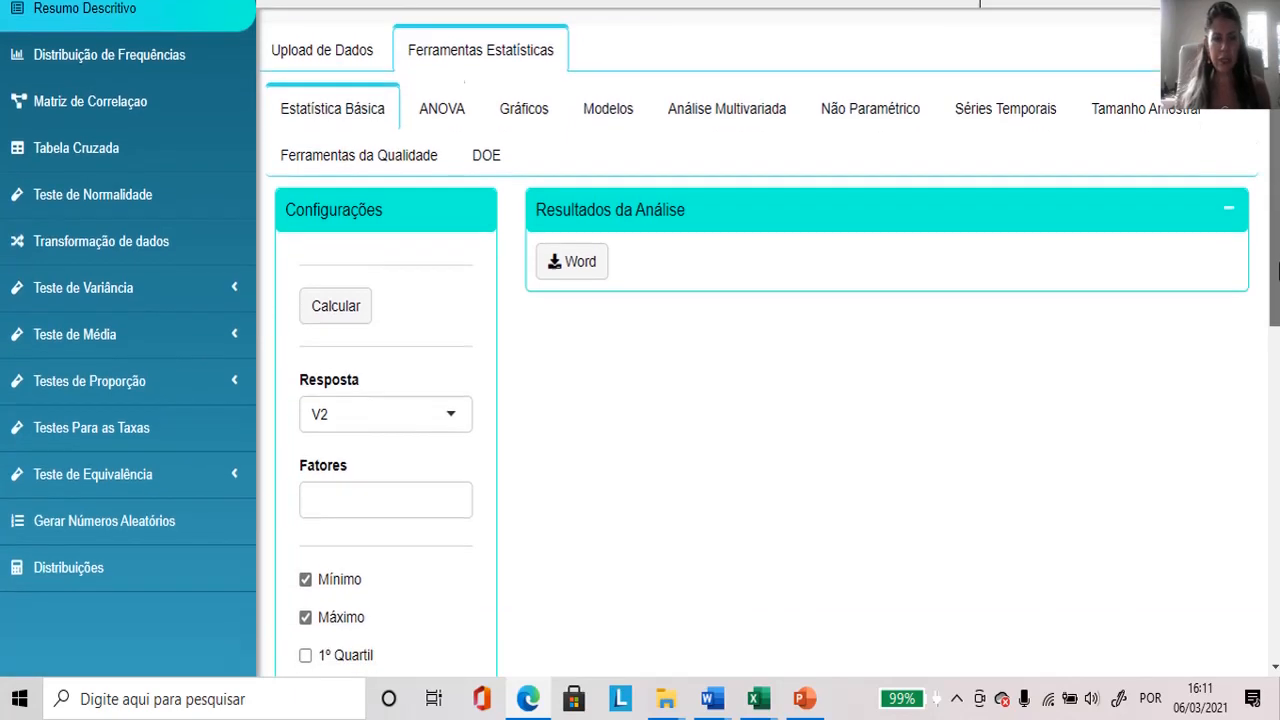
pyautogui.scroll(-2, 680, 348)
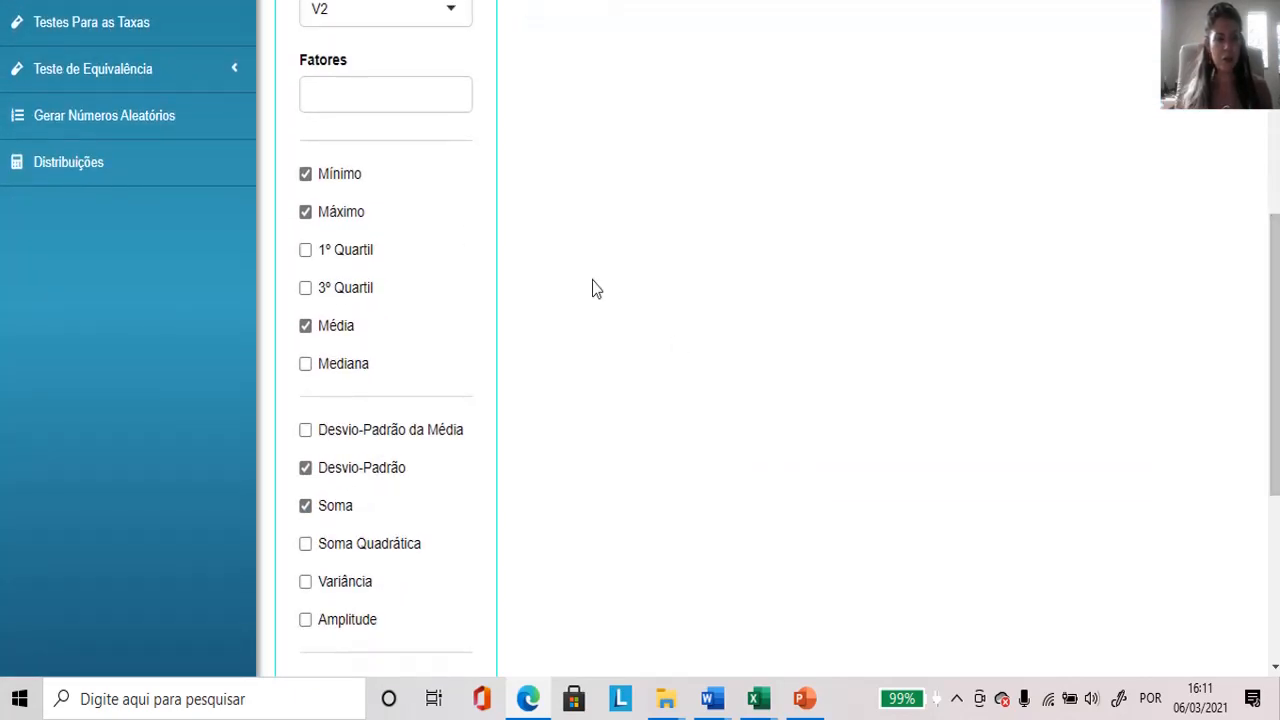
pyautogui.click(306, 214)
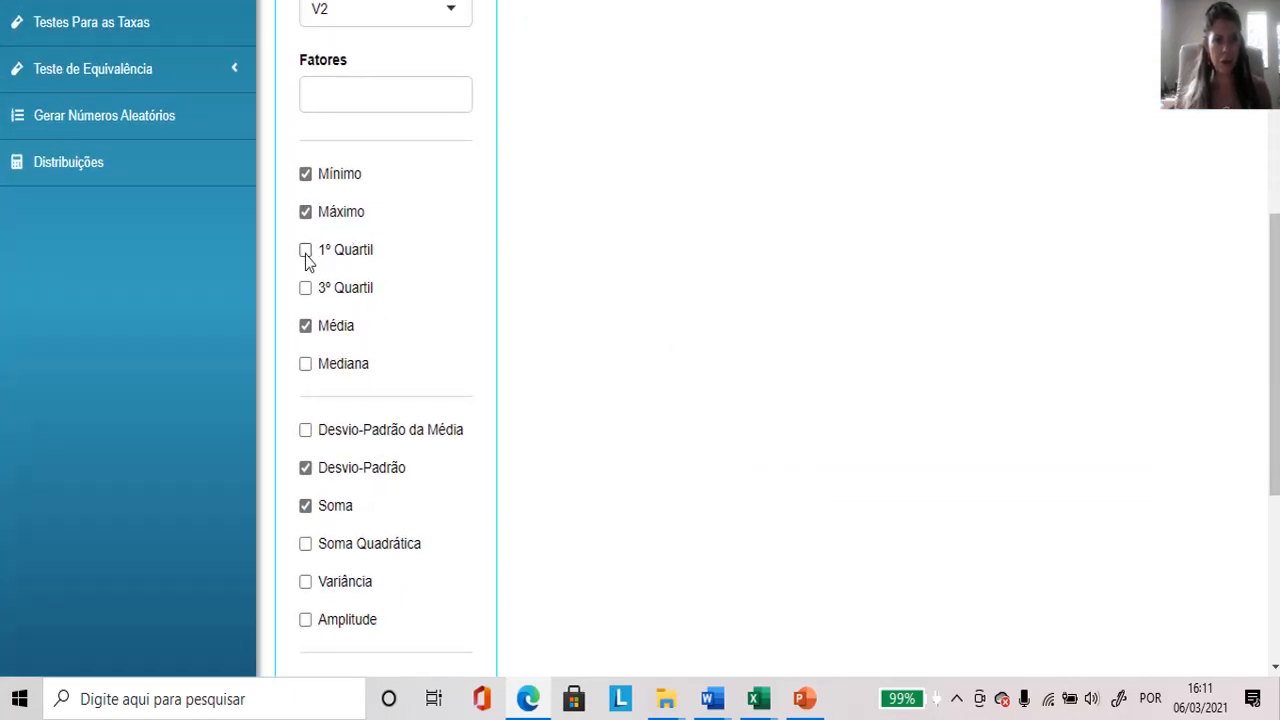
pyautogui.click(306, 255)
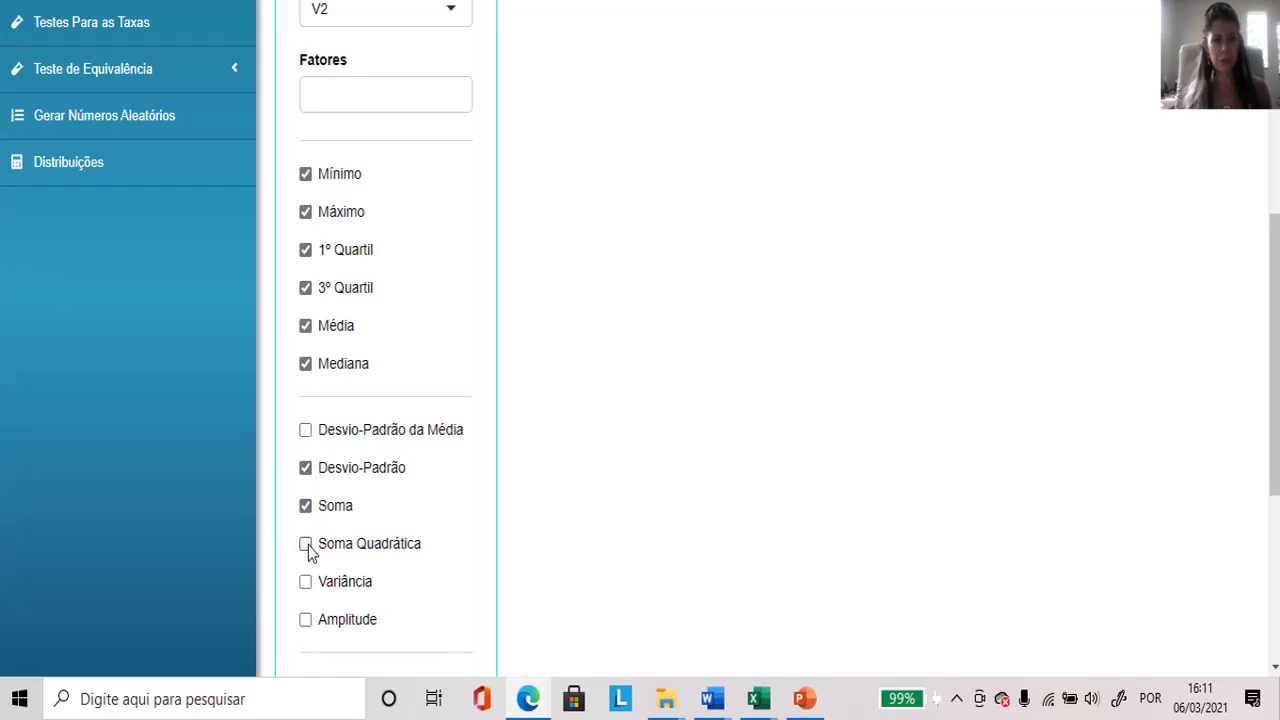
pyautogui.click(306, 583)
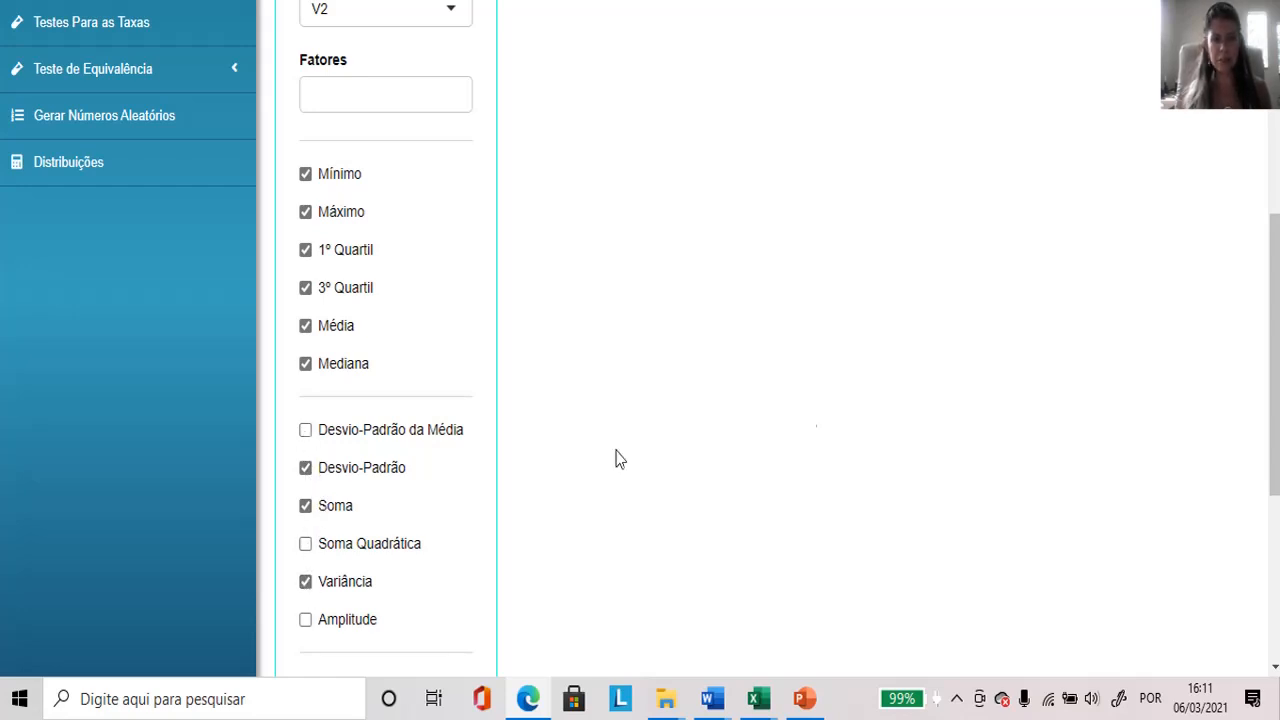
pyautogui.scroll(-4, 464, 370)
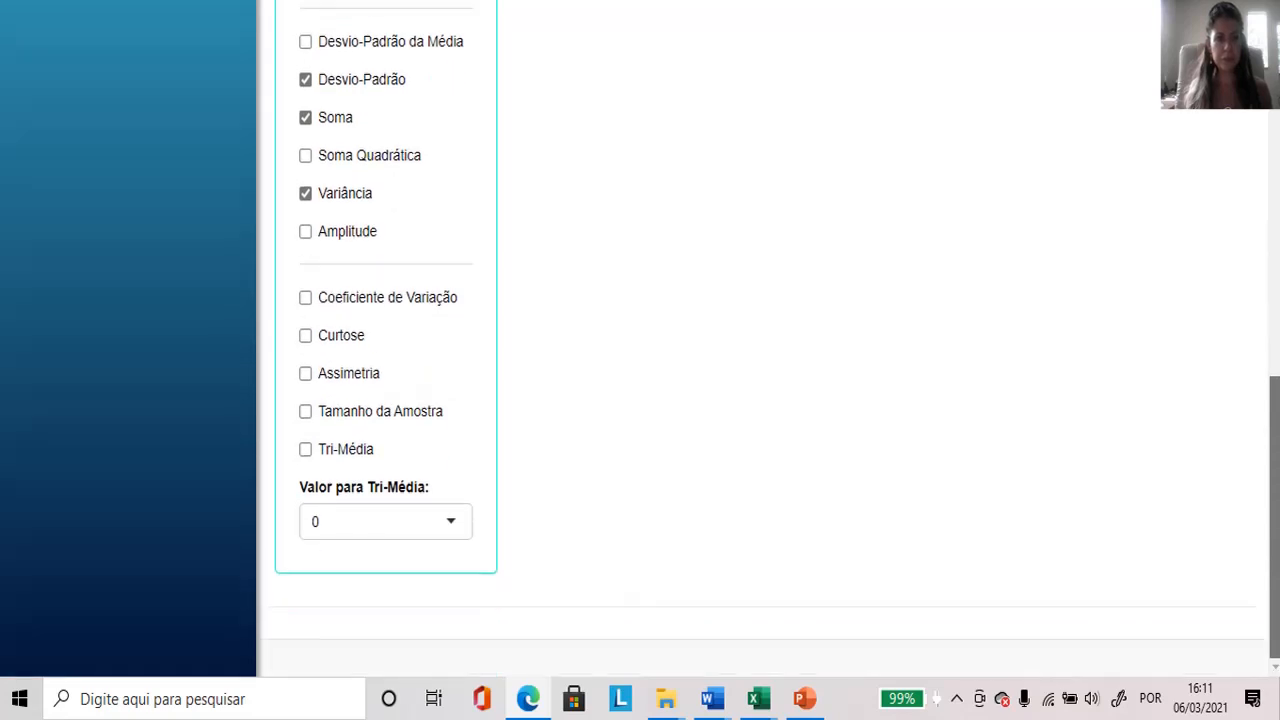
pyautogui.click(306, 300)
pyautogui.click(306, 338)
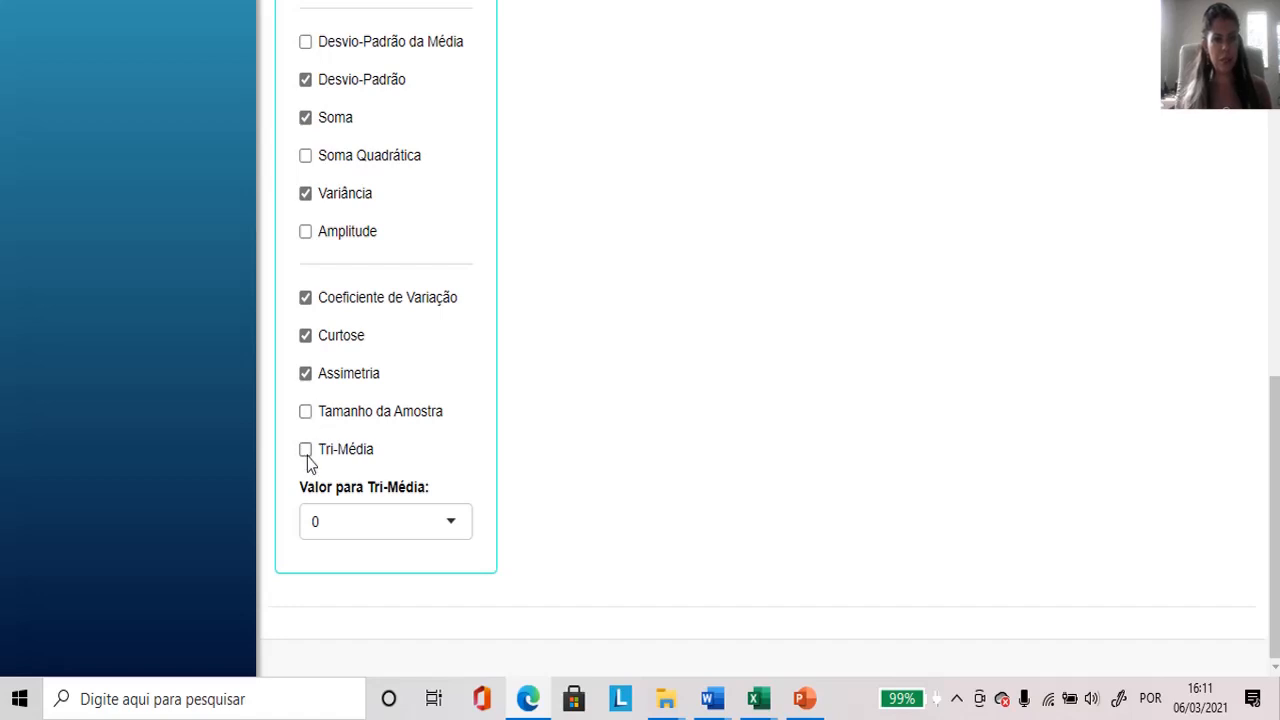
# Calculate the descriptive summary of V2, confirm the calculation, and examine the resulting statistics table.
pyautogui.moveTo(1276, 469); pyautogui.dragTo(1276, 201)
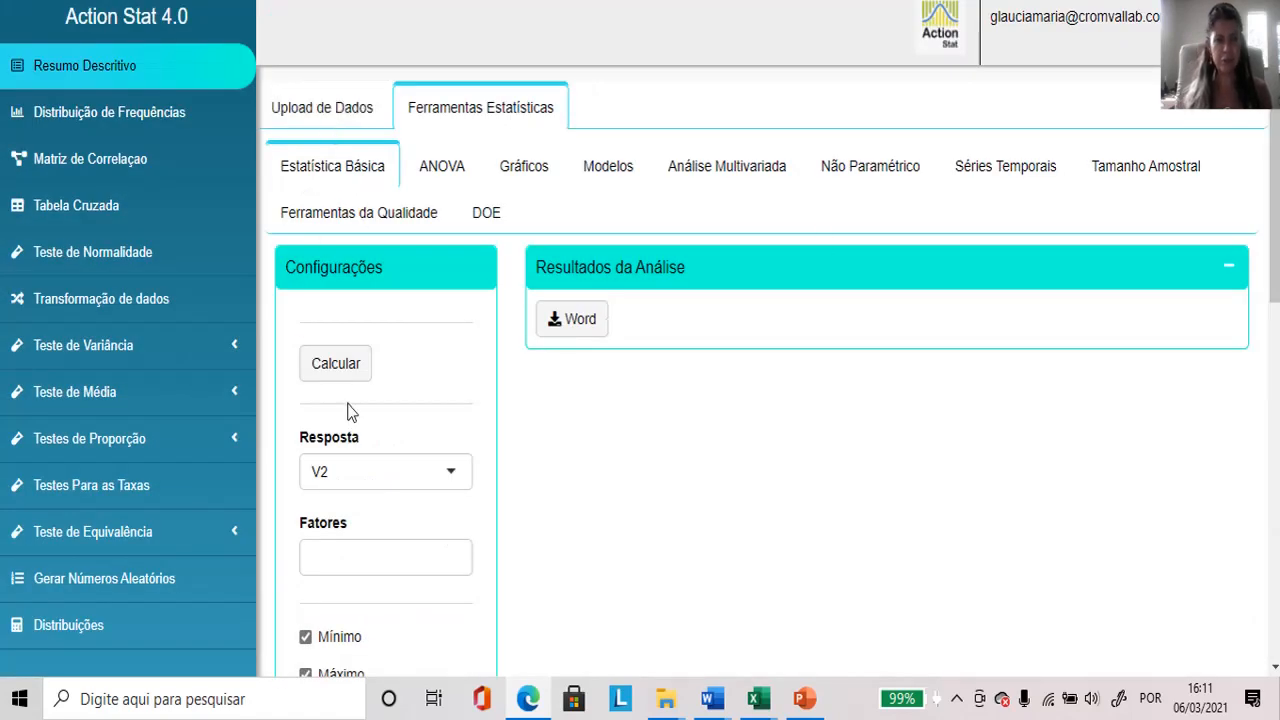
pyautogui.click(337, 379)
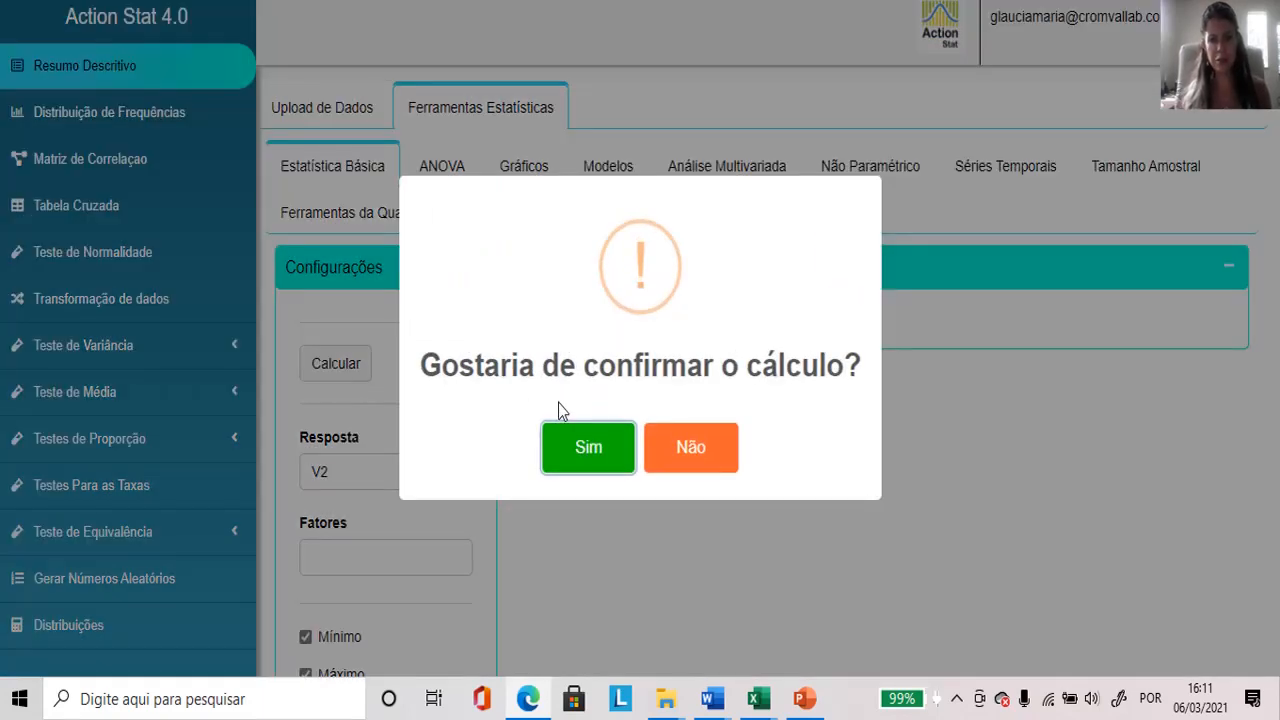
pyautogui.click(580, 449)
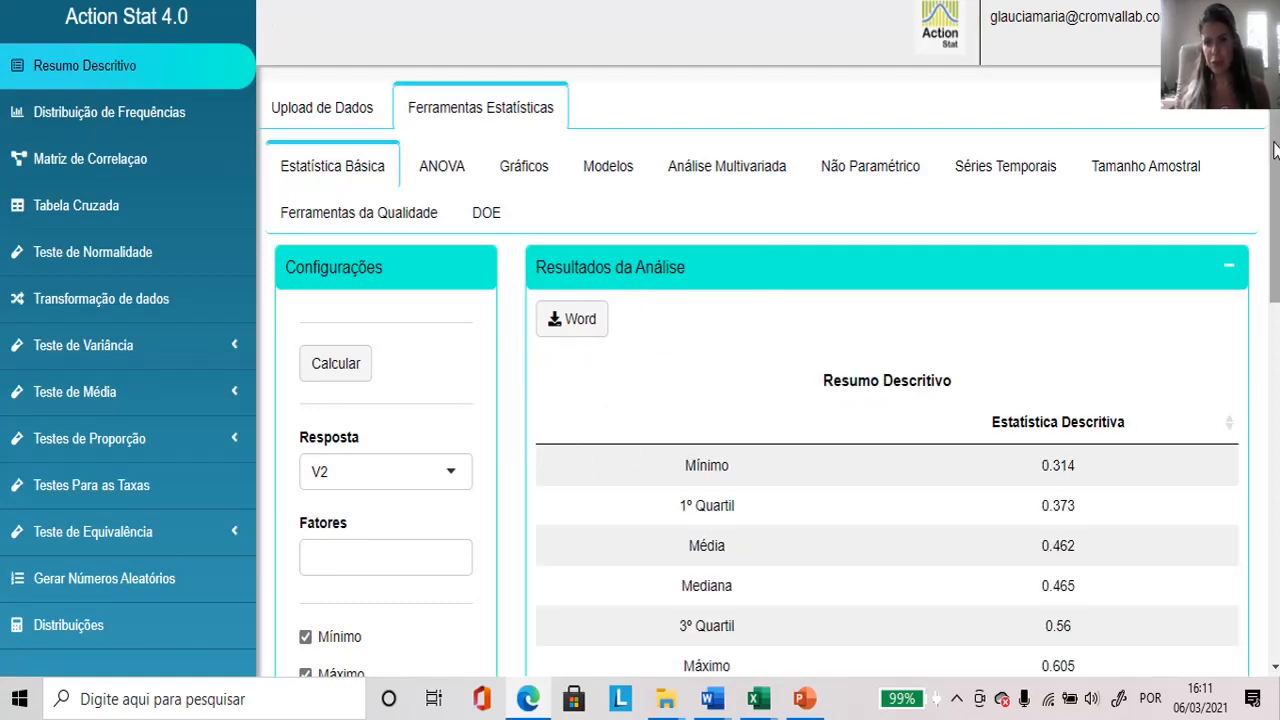
pyautogui.moveTo(1273, 145); pyautogui.dragTo(1273, 228)
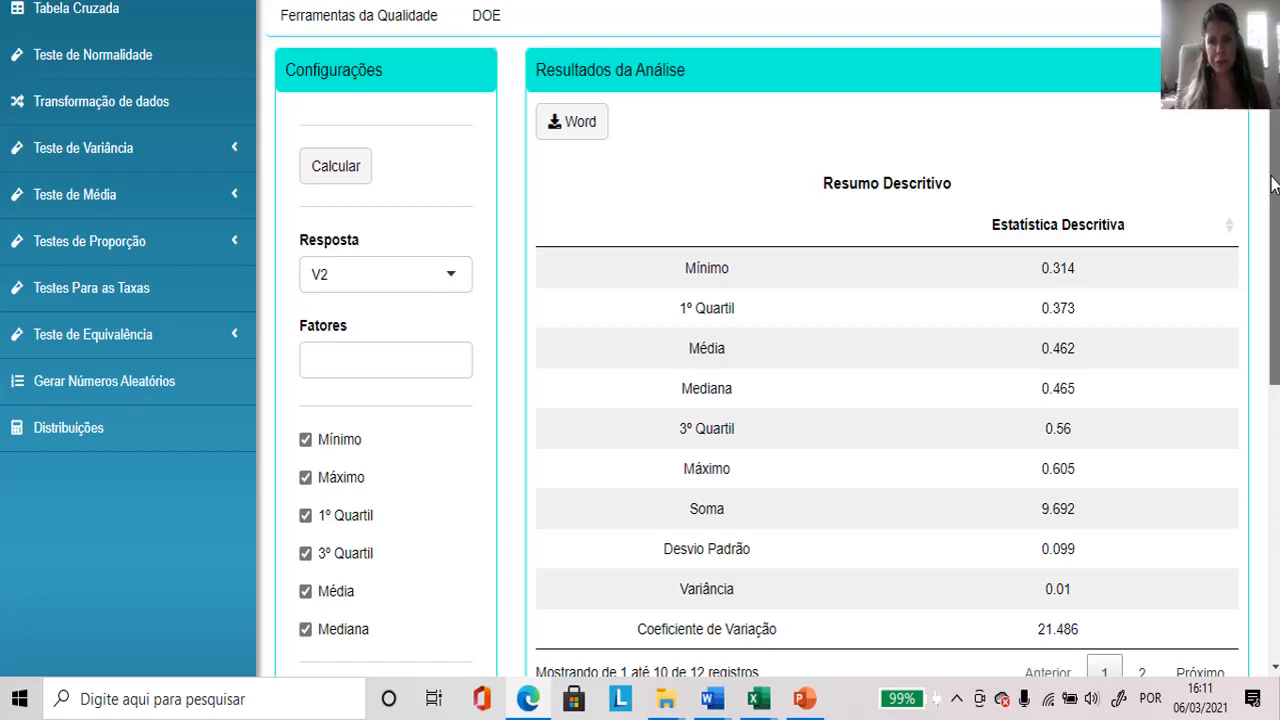
# Set up a normality test on V2, adding Kolmogorov-Smirnov, Shapiro-Wilk and Ryan-Joiner to Anderson-Darling and including the outlier table.
pyautogui.moveTo(1276, 190); pyautogui.dragTo(1276, 80)
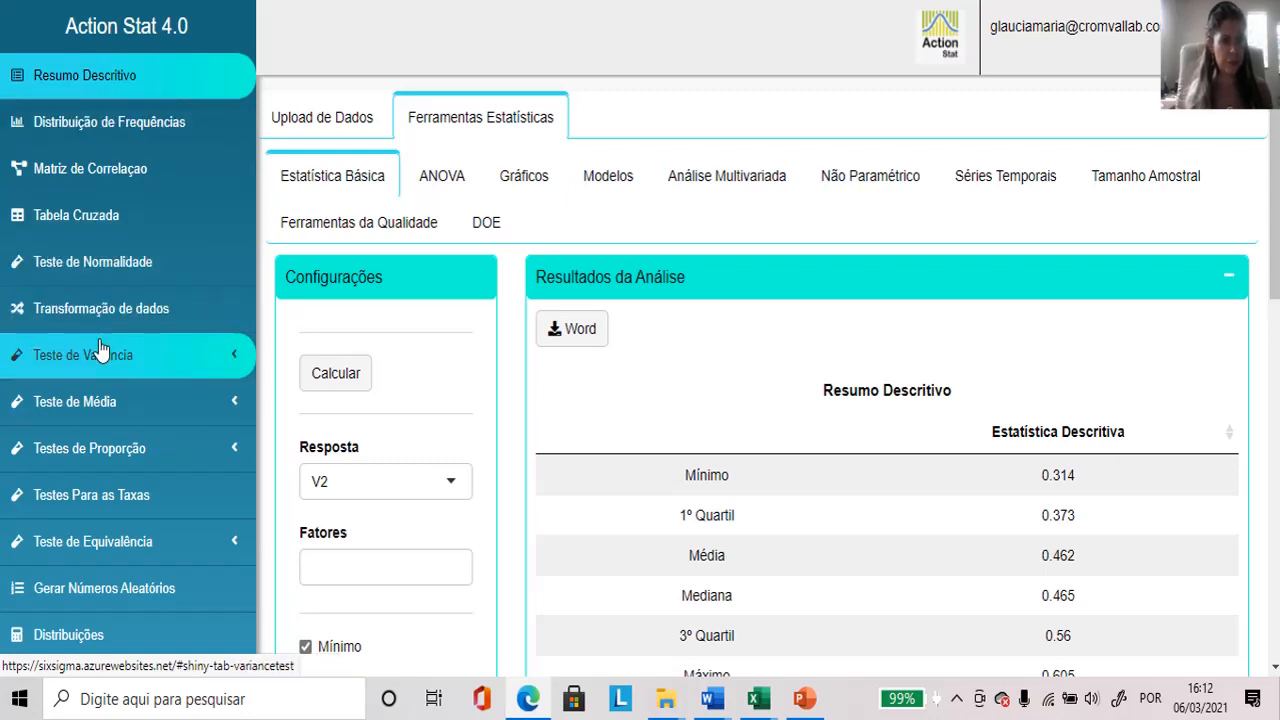
pyautogui.click(87, 273)
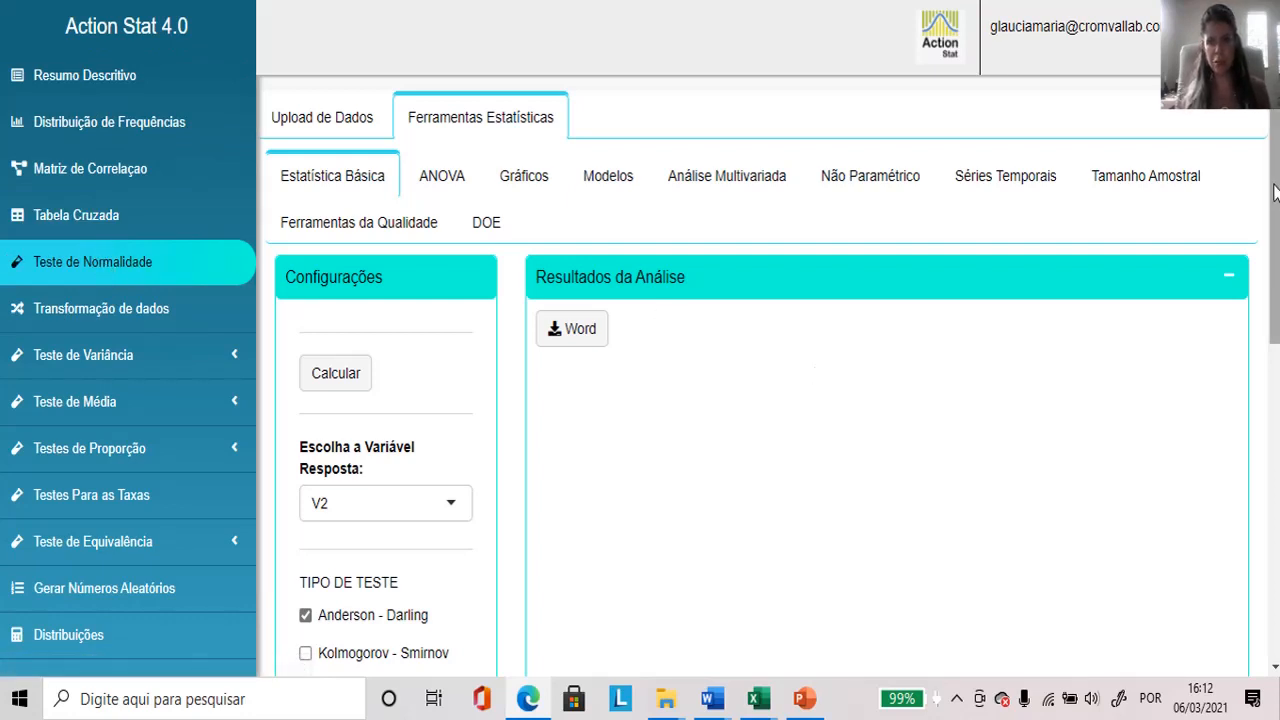
pyautogui.scroll(-2, 943, 443)
pyautogui.scroll(-1, 258, 362)
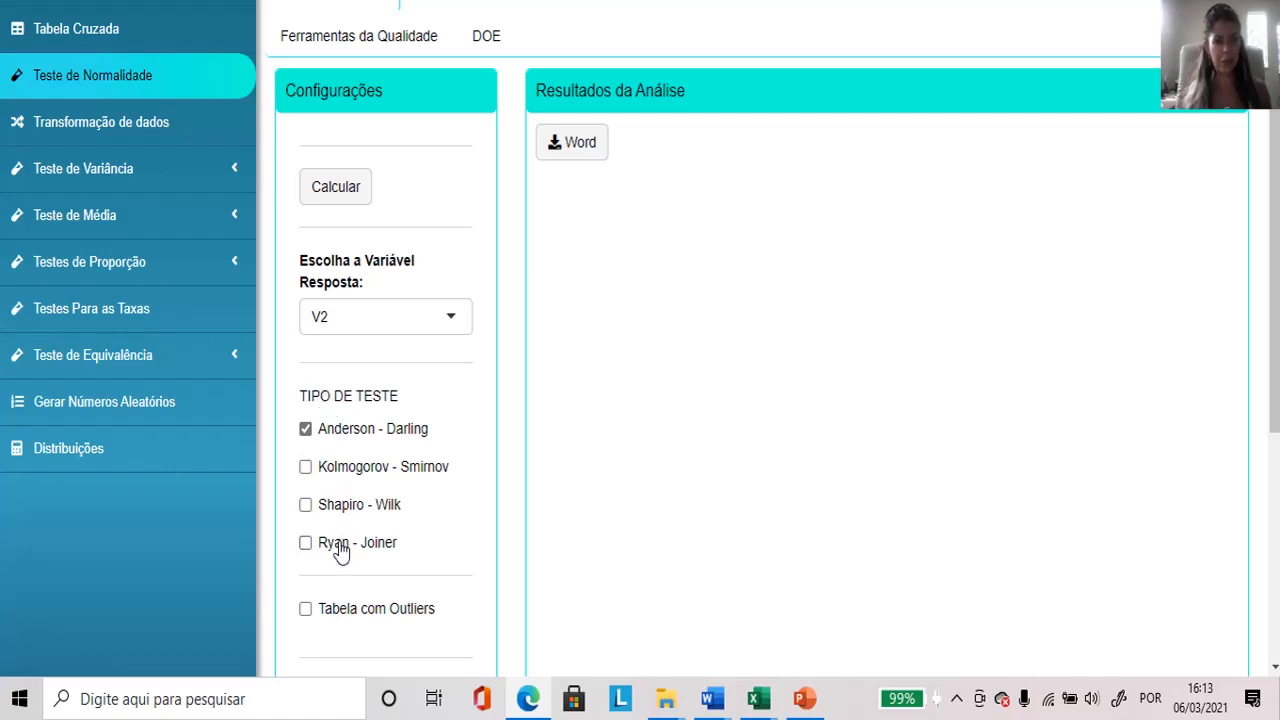
pyautogui.click(305, 467)
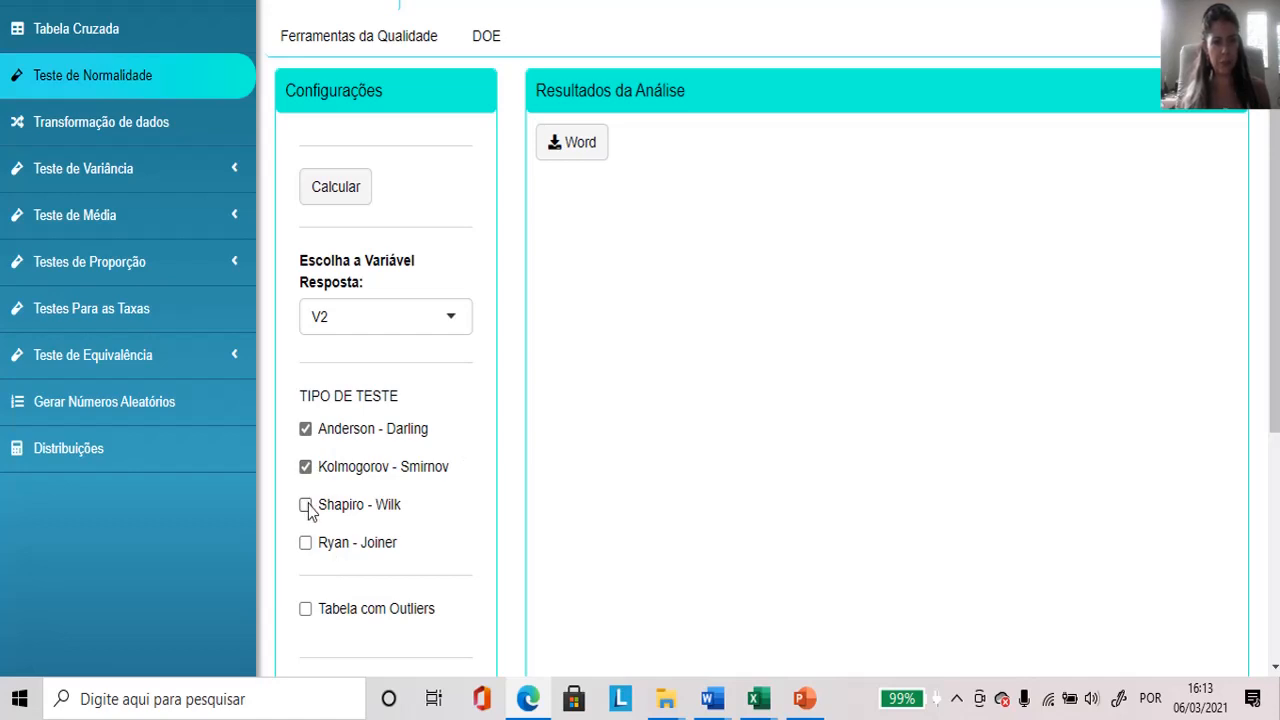
pyautogui.click(305, 506)
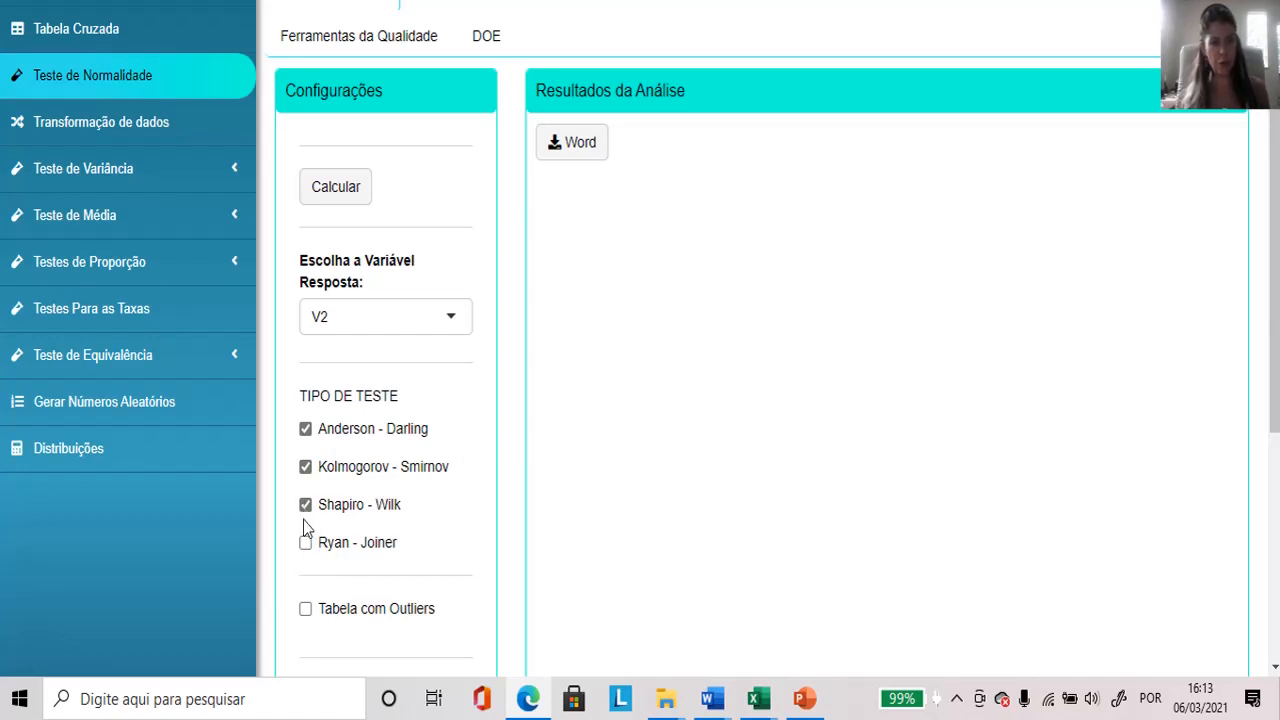
pyautogui.click(305, 543)
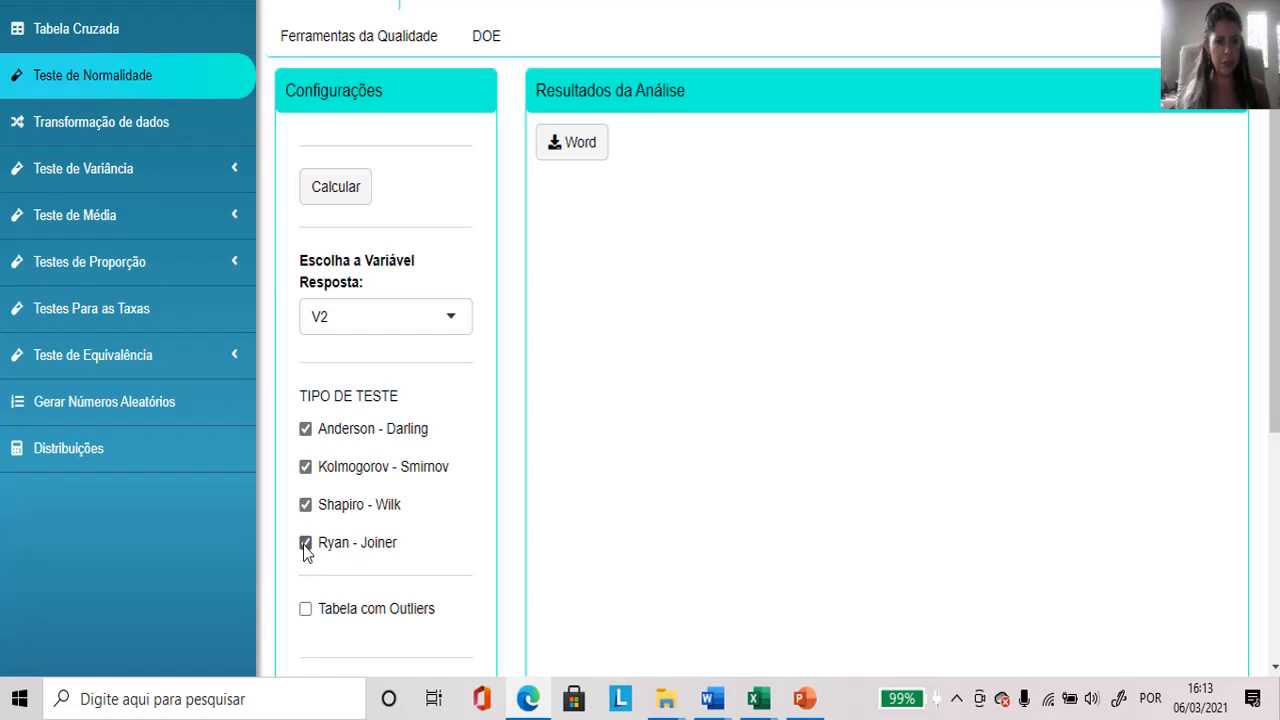
pyautogui.click(305, 610)
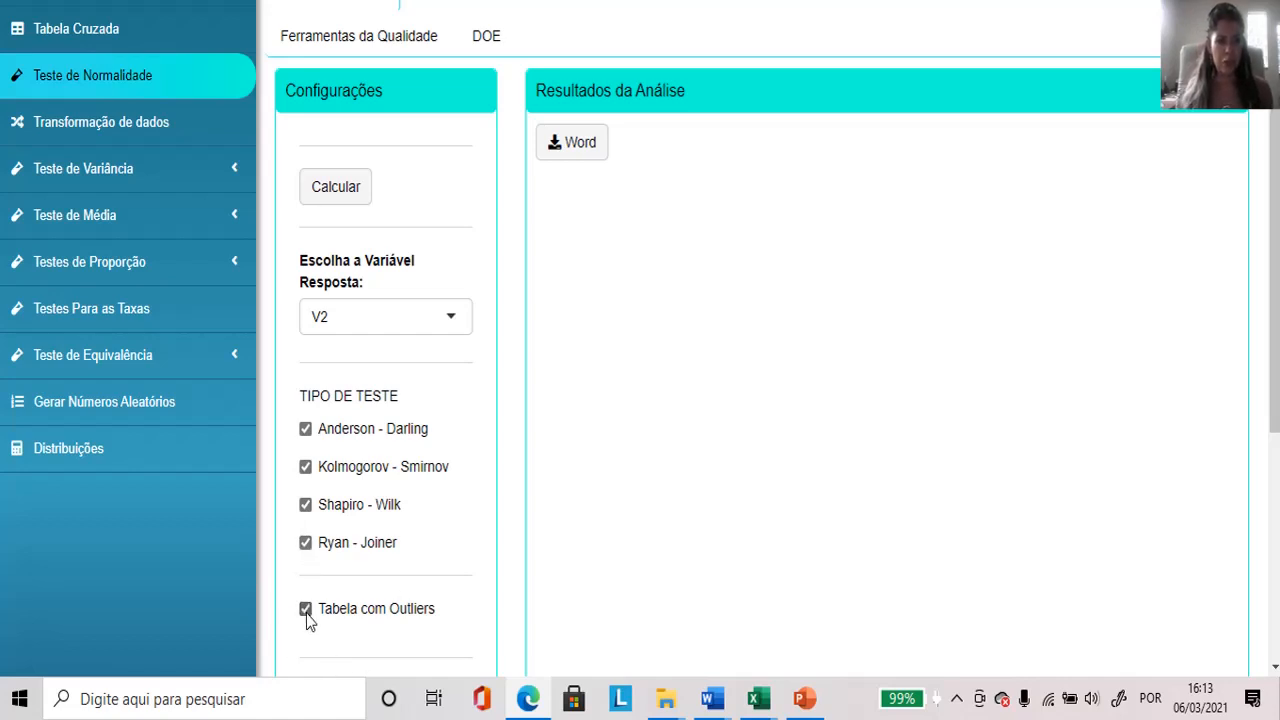
# Try the setup with only Anderson-Darling and no outlier table, and restore the other three tests and the outlier table.
pyautogui.moveTo(1276, 305); pyautogui.dragTo(1276, 400)
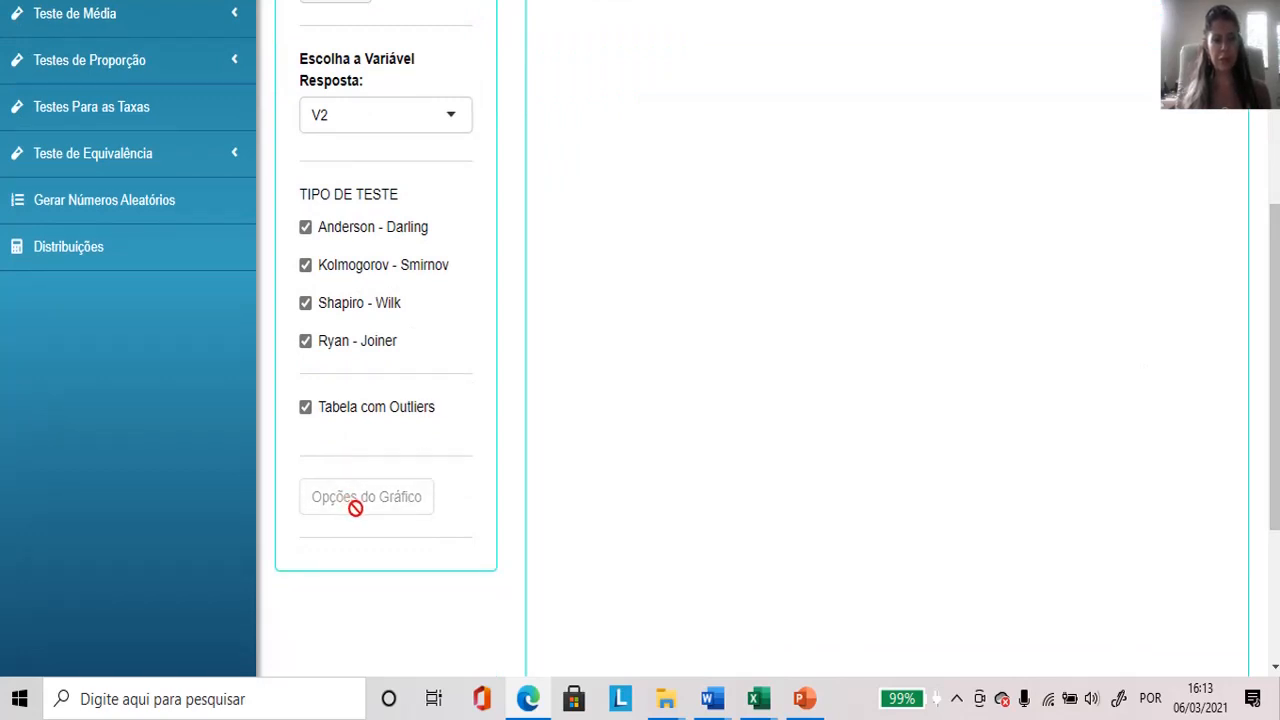
pyautogui.click(308, 270)
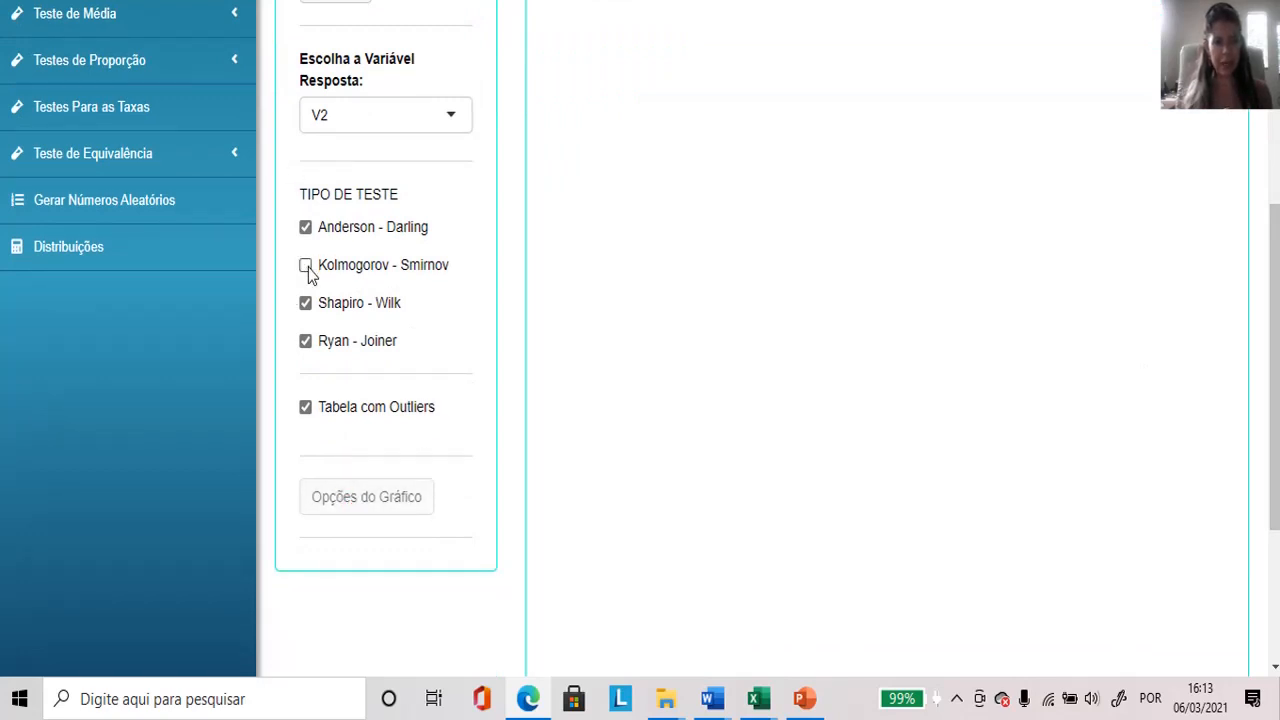
pyautogui.click(306, 409)
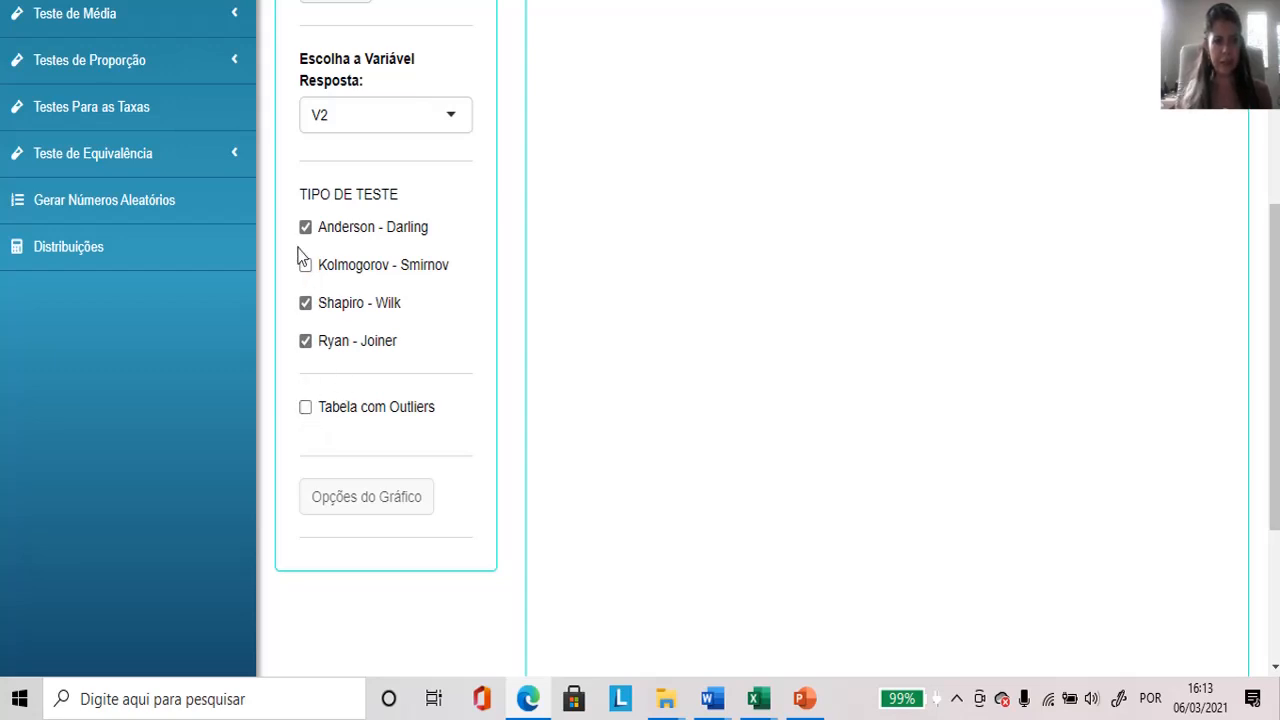
pyautogui.click(306, 303)
pyautogui.click(306, 341)
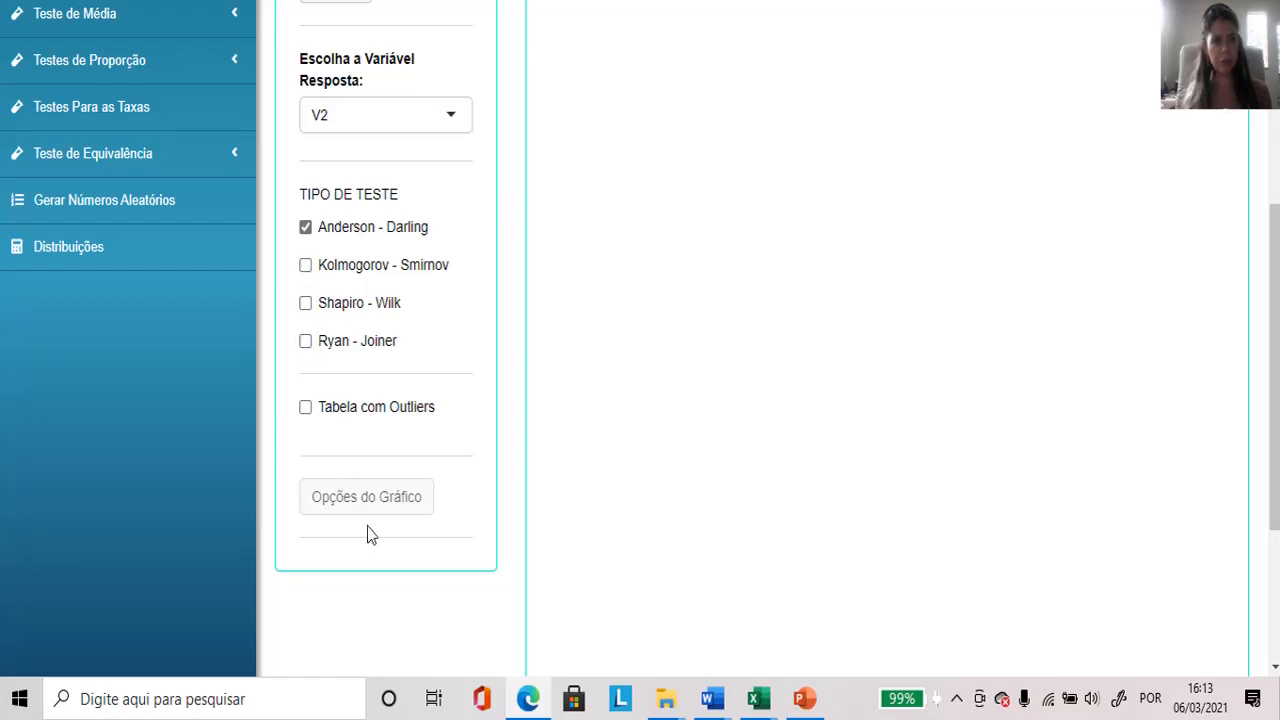
pyautogui.click(307, 410)
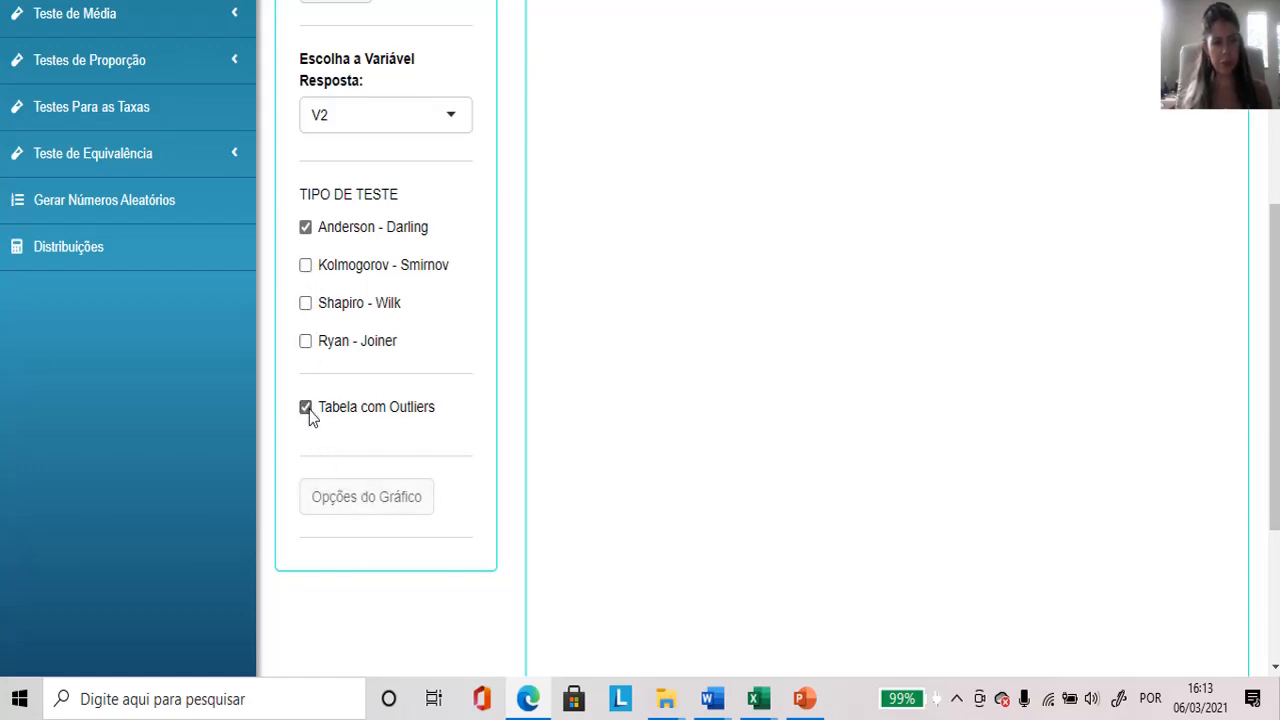
pyautogui.click(306, 342)
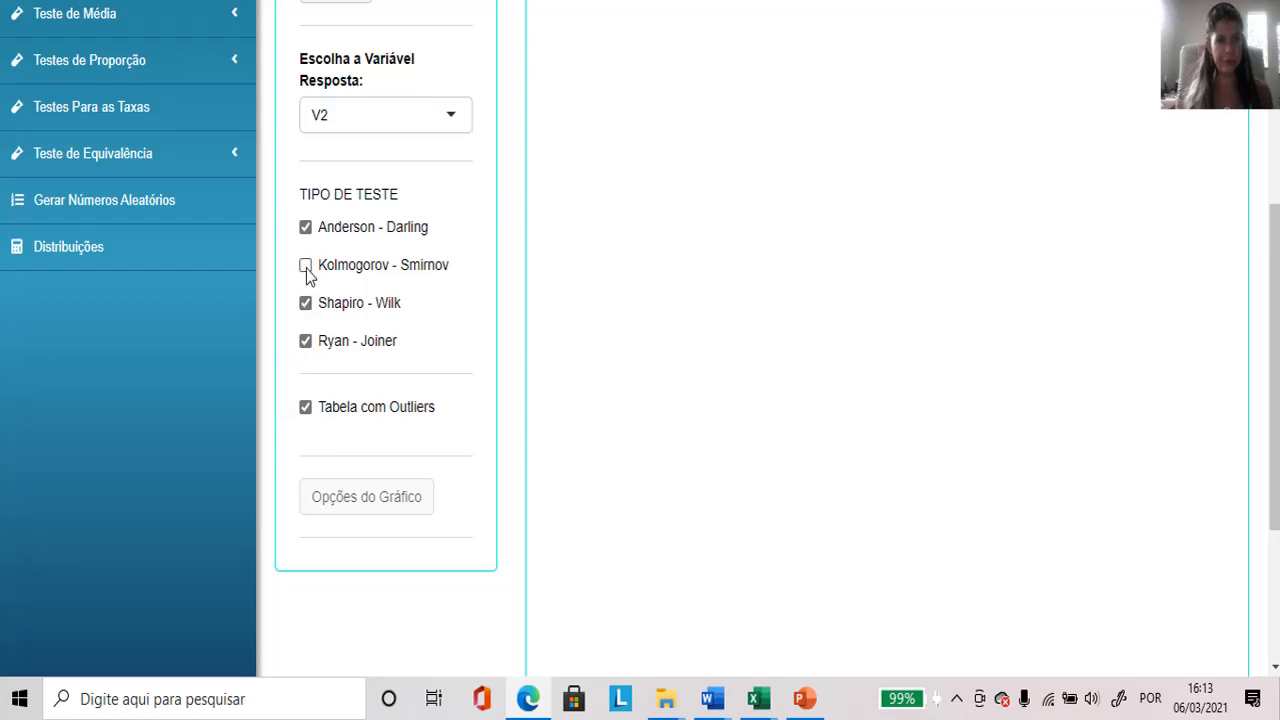
pyautogui.click(305, 266)
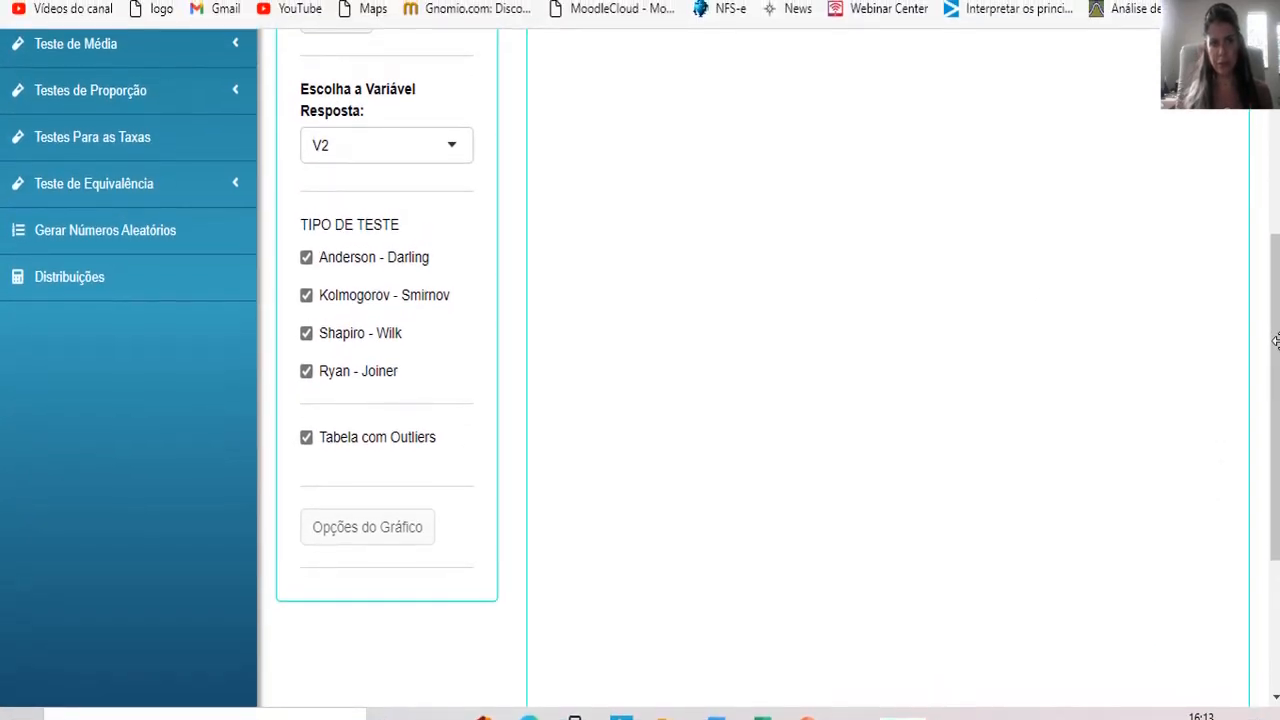
# Calculate the normality tests for V2, confirm the calculation, and examine the p-values and the probability plot.
pyautogui.moveTo(1276, 341); pyautogui.dragTo(1273, 216)
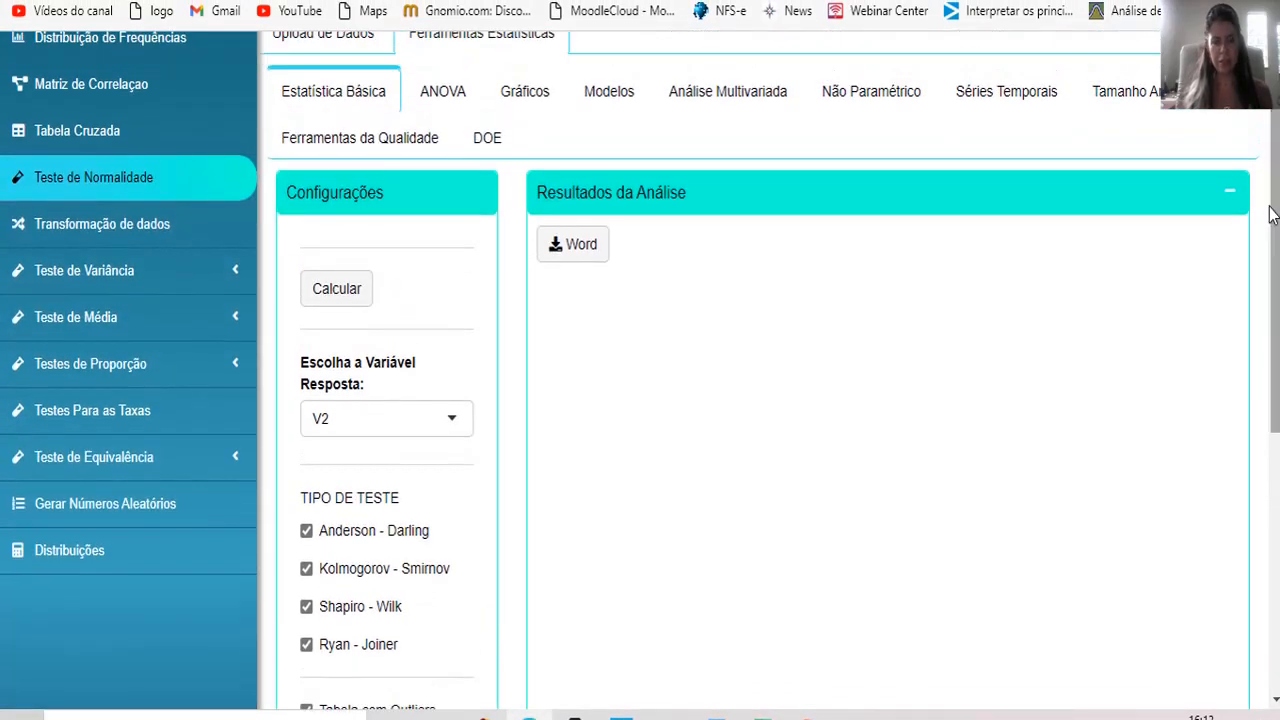
pyautogui.click(337, 290)
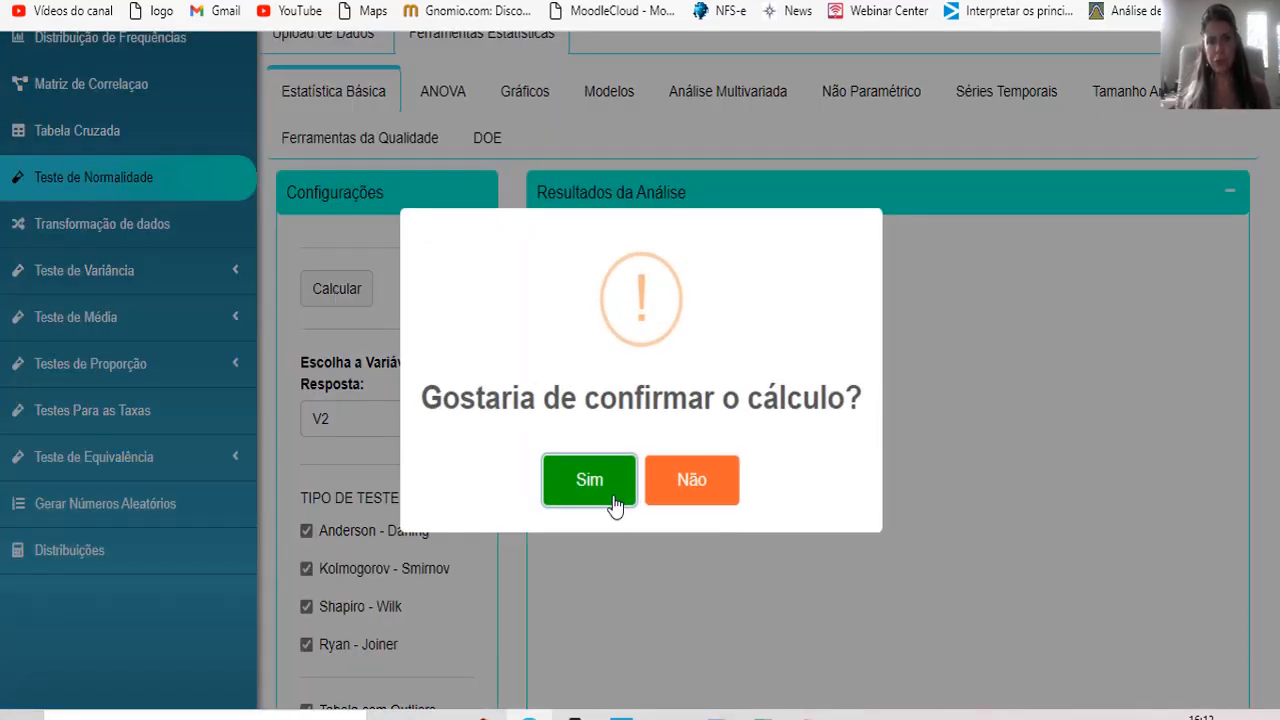
pyautogui.click(616, 504)
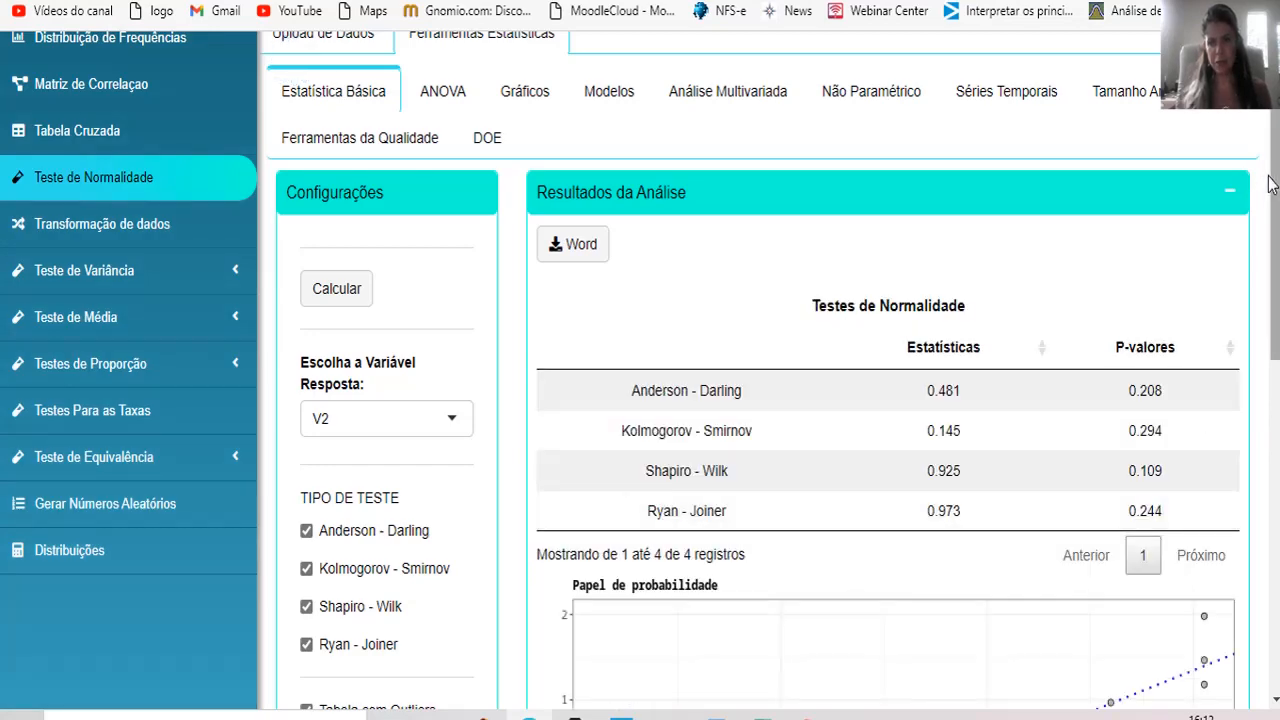
pyautogui.moveTo(1273, 186); pyautogui.dragTo(1273, 267)
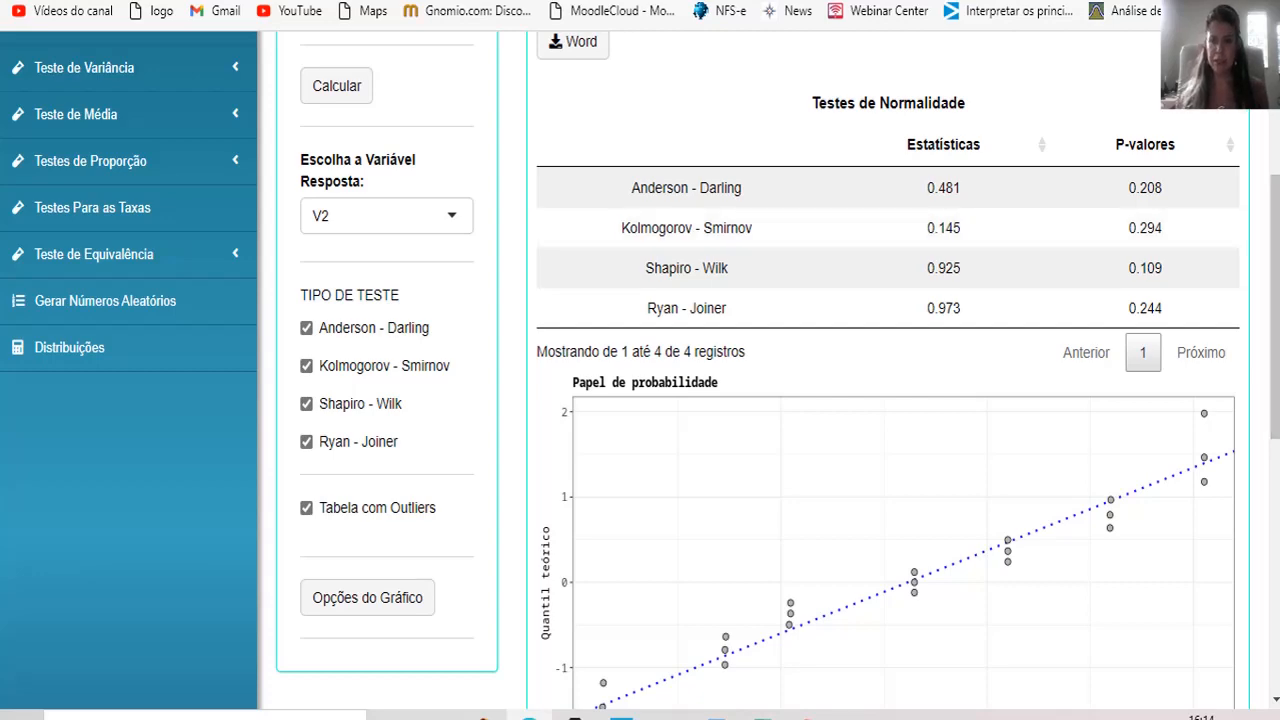
pyautogui.moveTo(1276, 232); pyautogui.dragTo(1276, 316)
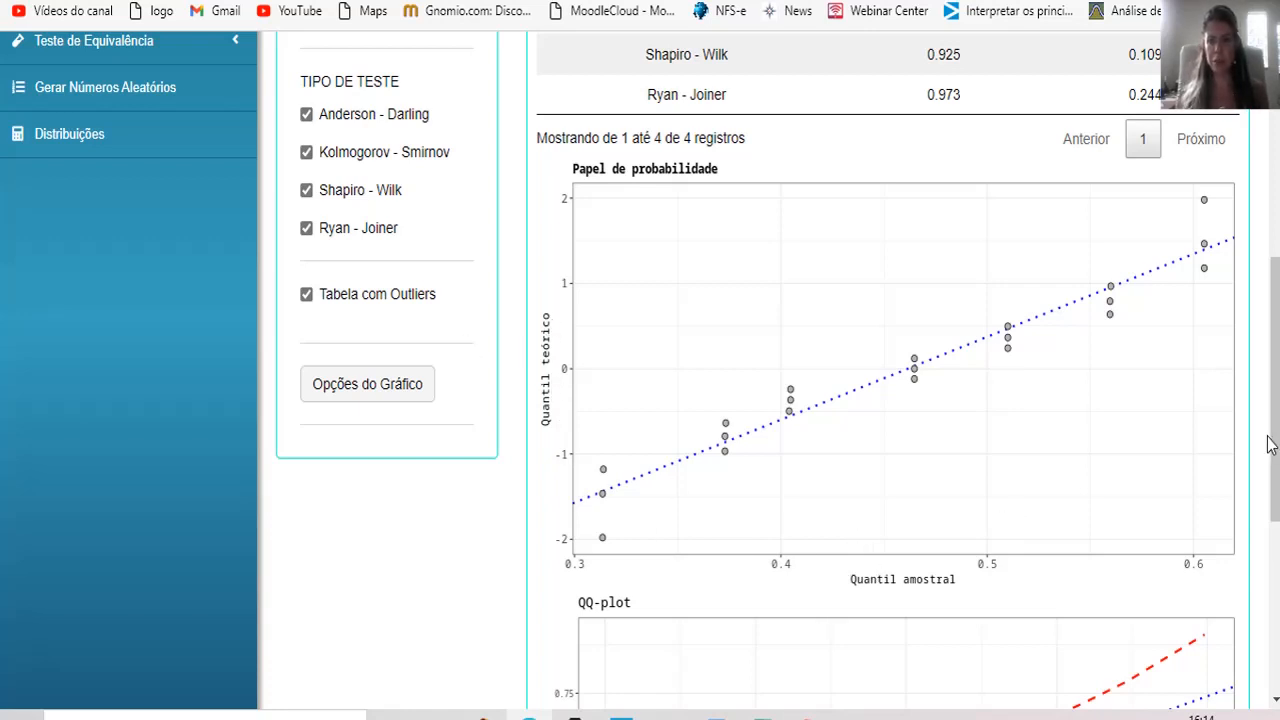
# Examine the probability plot and the QQ-plot of the V2 normality tests.
pyautogui.moveTo(1272, 296); pyautogui.dragTo(1275, 316)
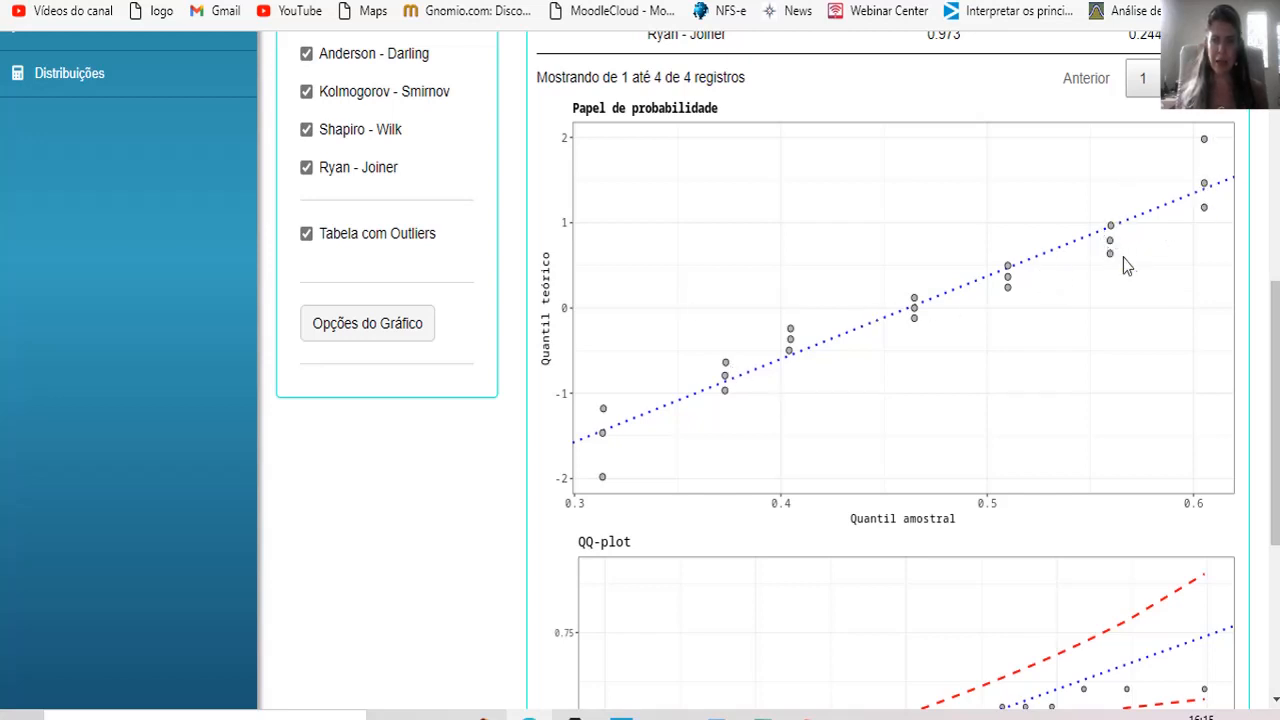
pyautogui.scroll(-1, 1275, 348)
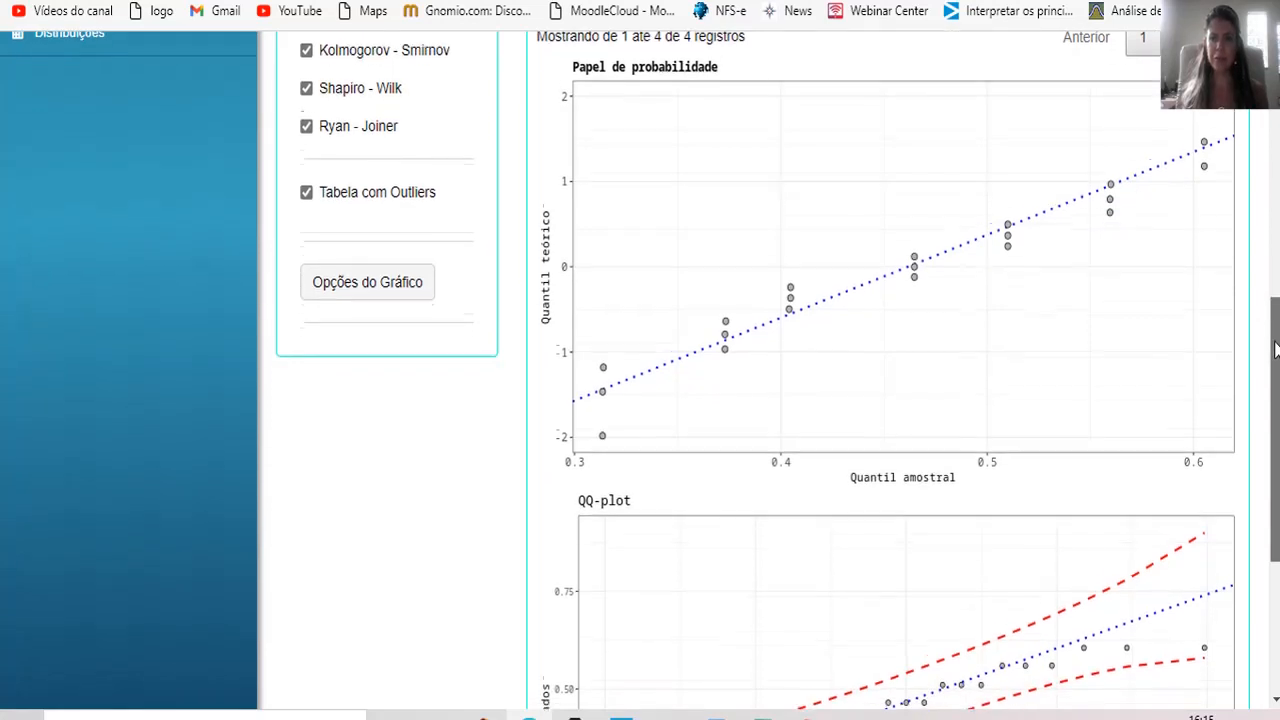
pyautogui.moveTo(1275, 348); pyautogui.dragTo(1268, 476)
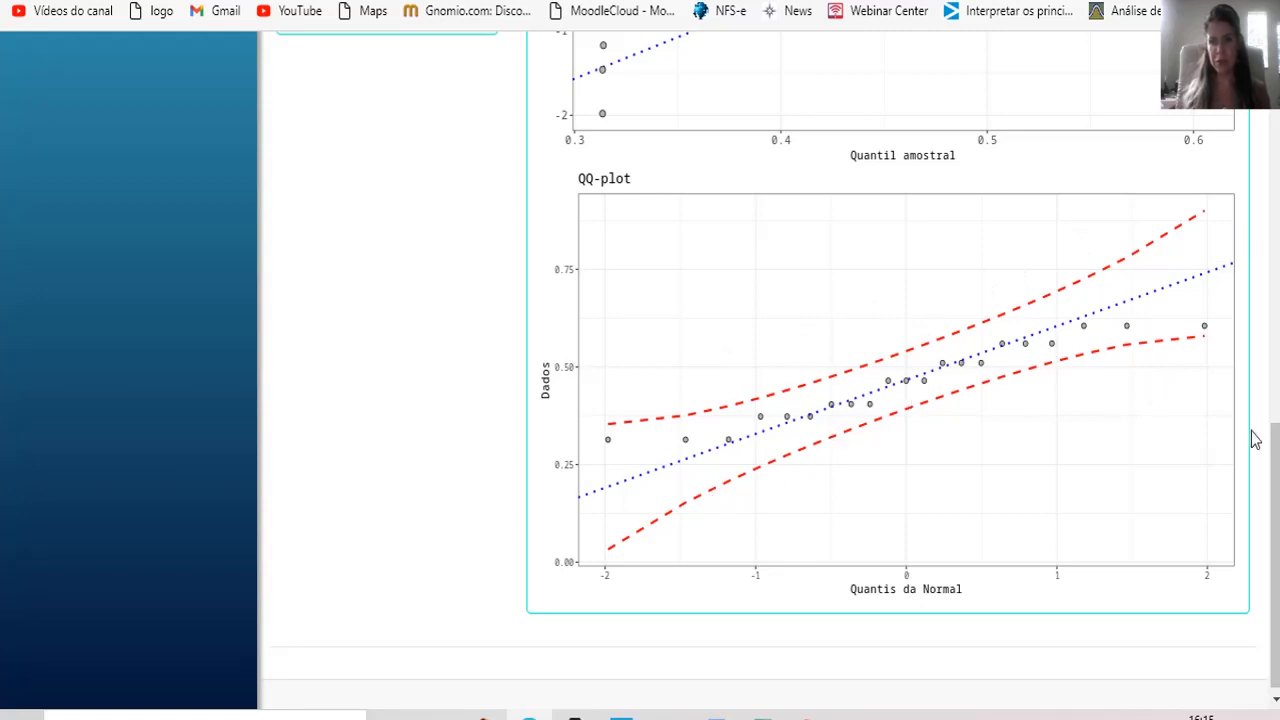
pyautogui.moveTo(1276, 440); pyautogui.dragTo(1276, 72)
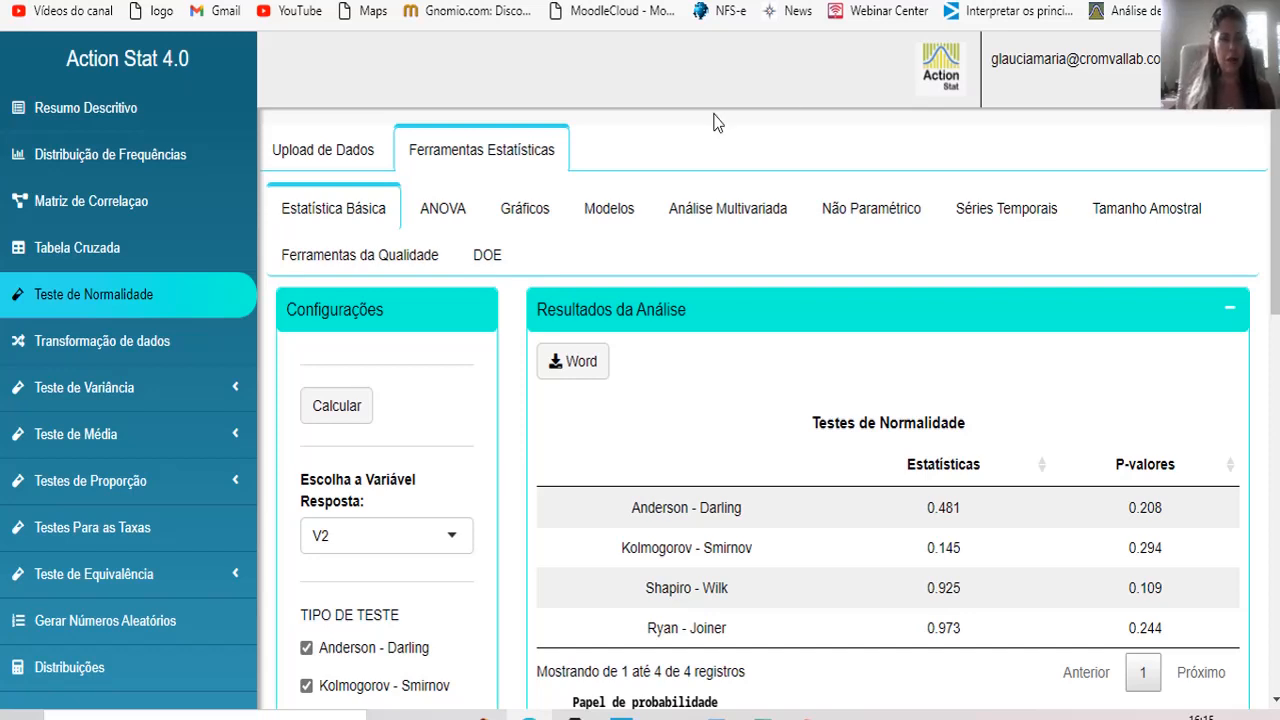
# Set up an ANOVA variance test with V2 as the response, V1 as the factor and Levene as the test.
pyautogui.click(446, 214)
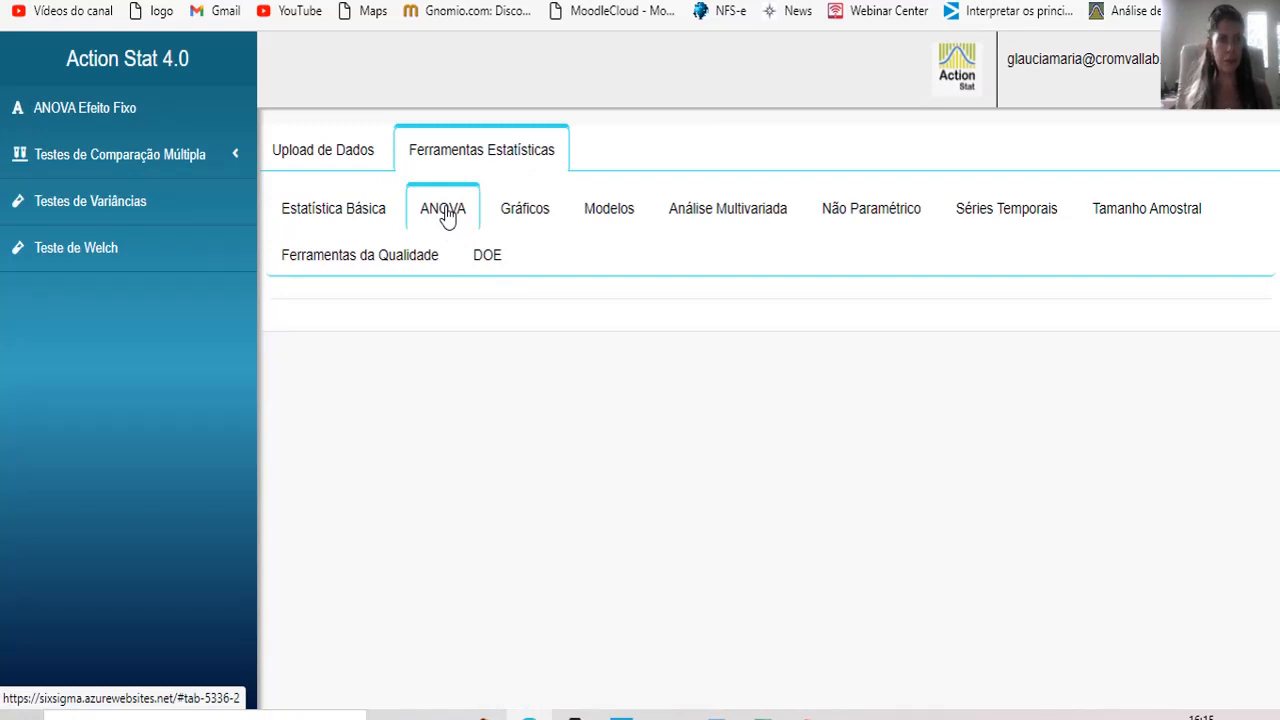
pyautogui.click(86, 204)
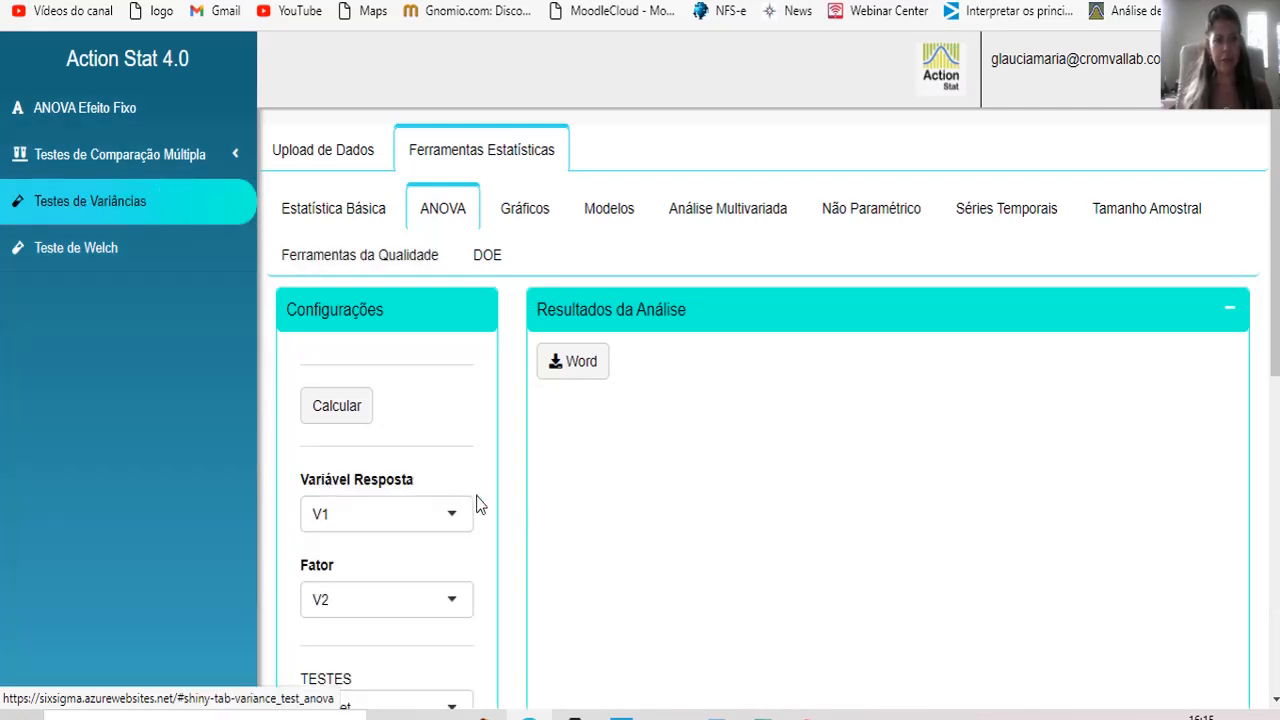
pyautogui.click(451, 527)
pyautogui.click(346, 590)
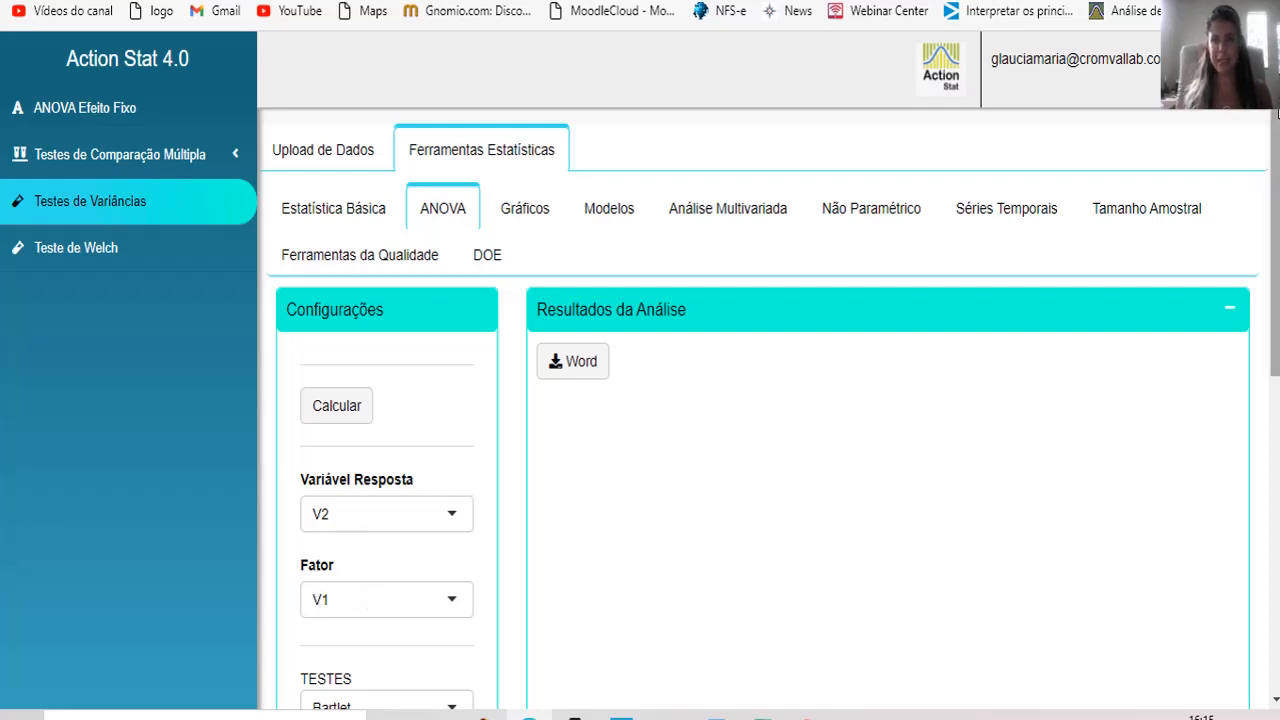
pyautogui.scroll(-3, 1276, 248)
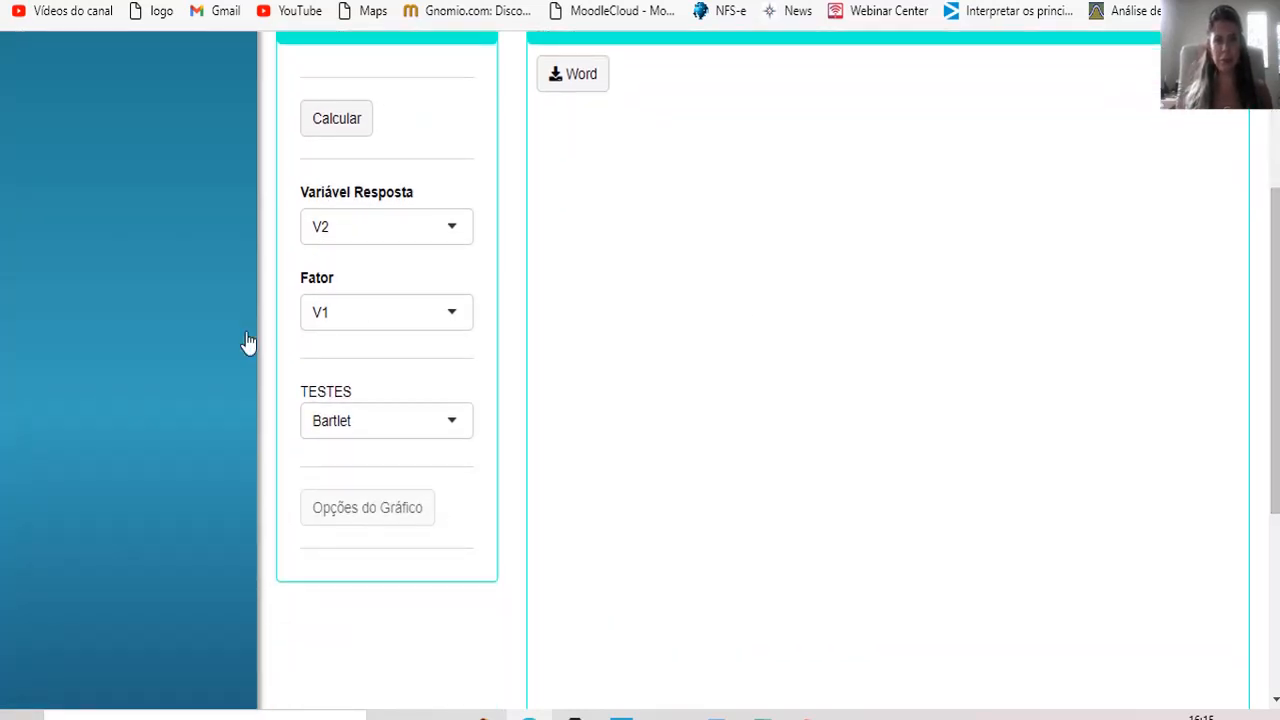
pyautogui.click(452, 424)
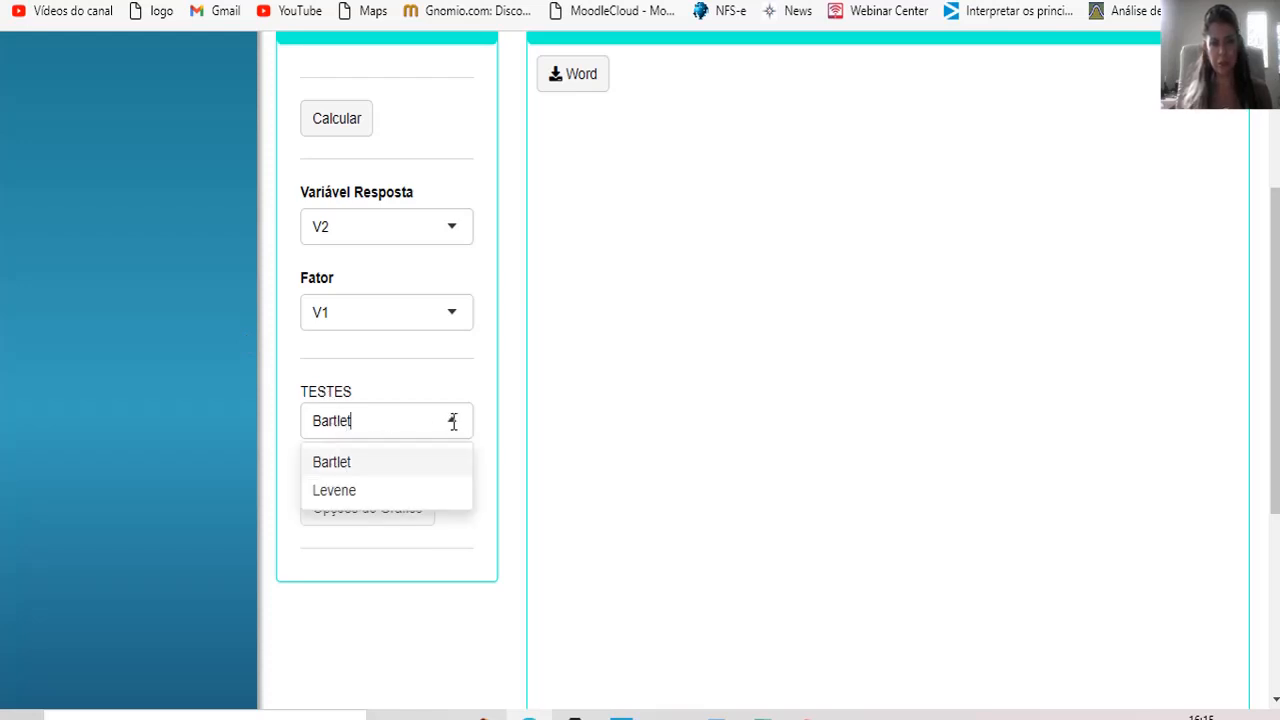
pyautogui.click(333, 491)
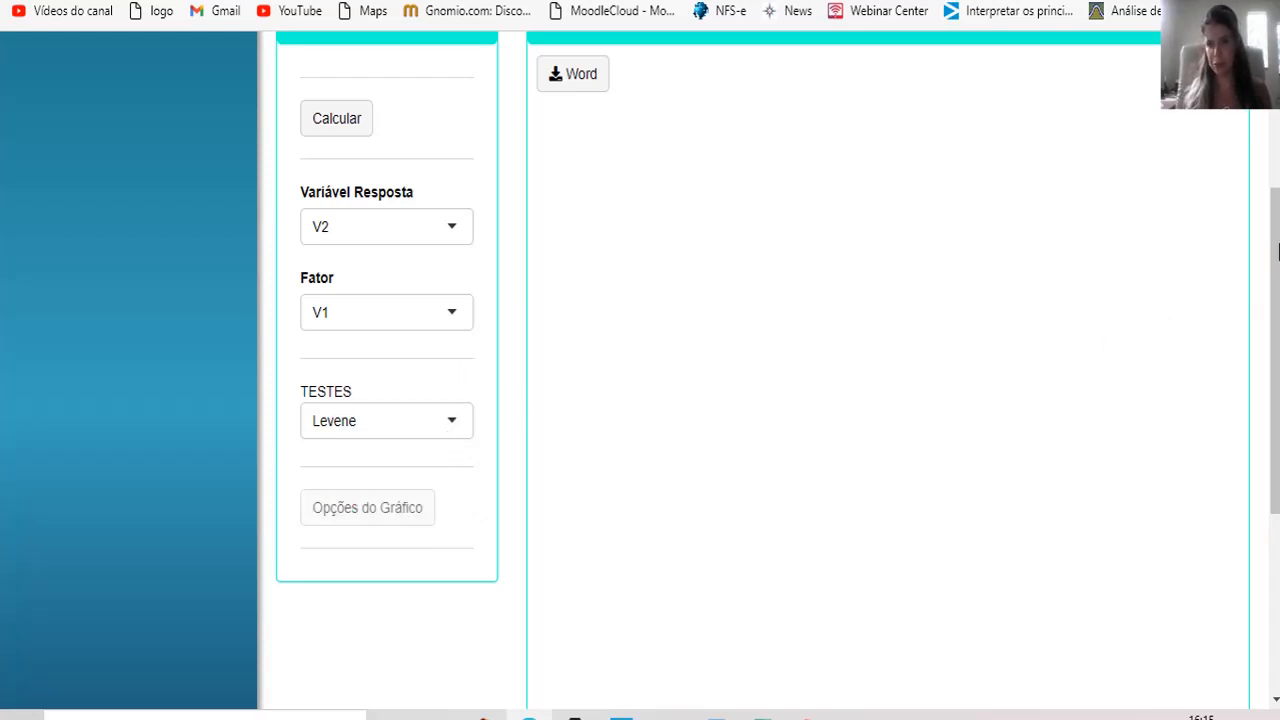
# Calculate the Levene variance test, confirm the calculation, and examine the p-value and the standard deviation confidence intervals.
pyautogui.moveTo(1270, 255); pyautogui.dragTo(1270, 182)
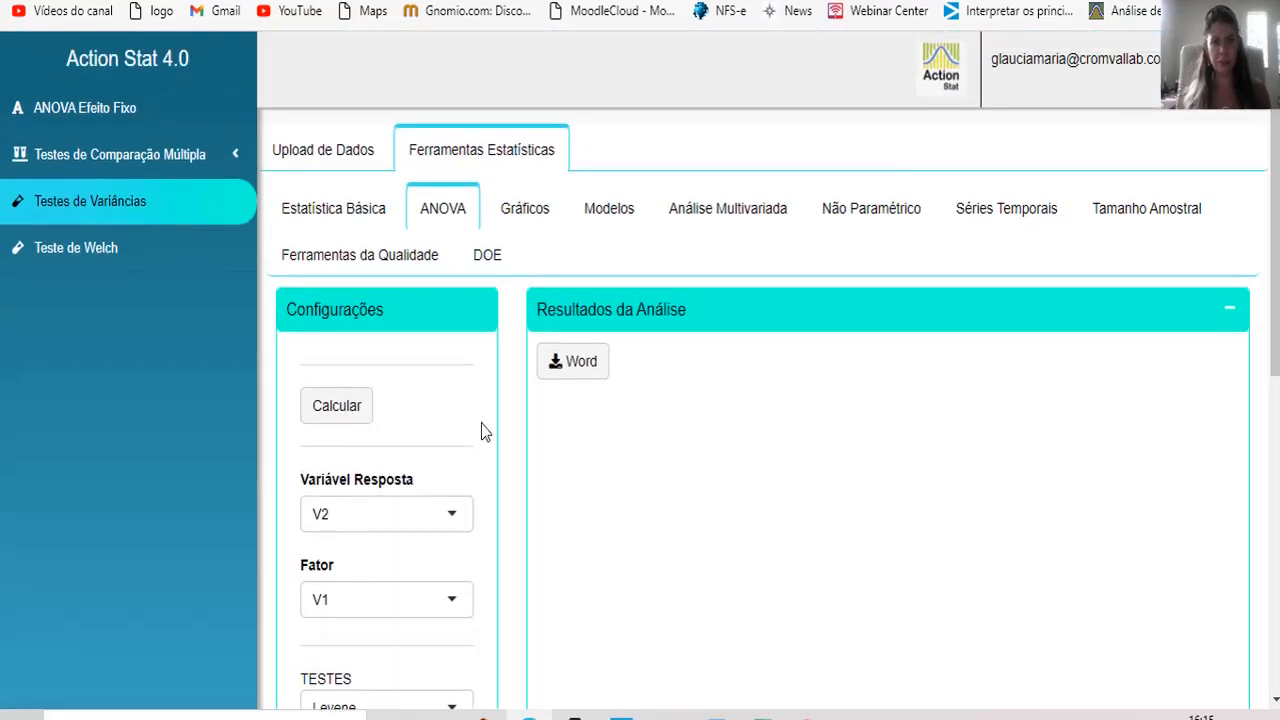
pyautogui.click(318, 416)
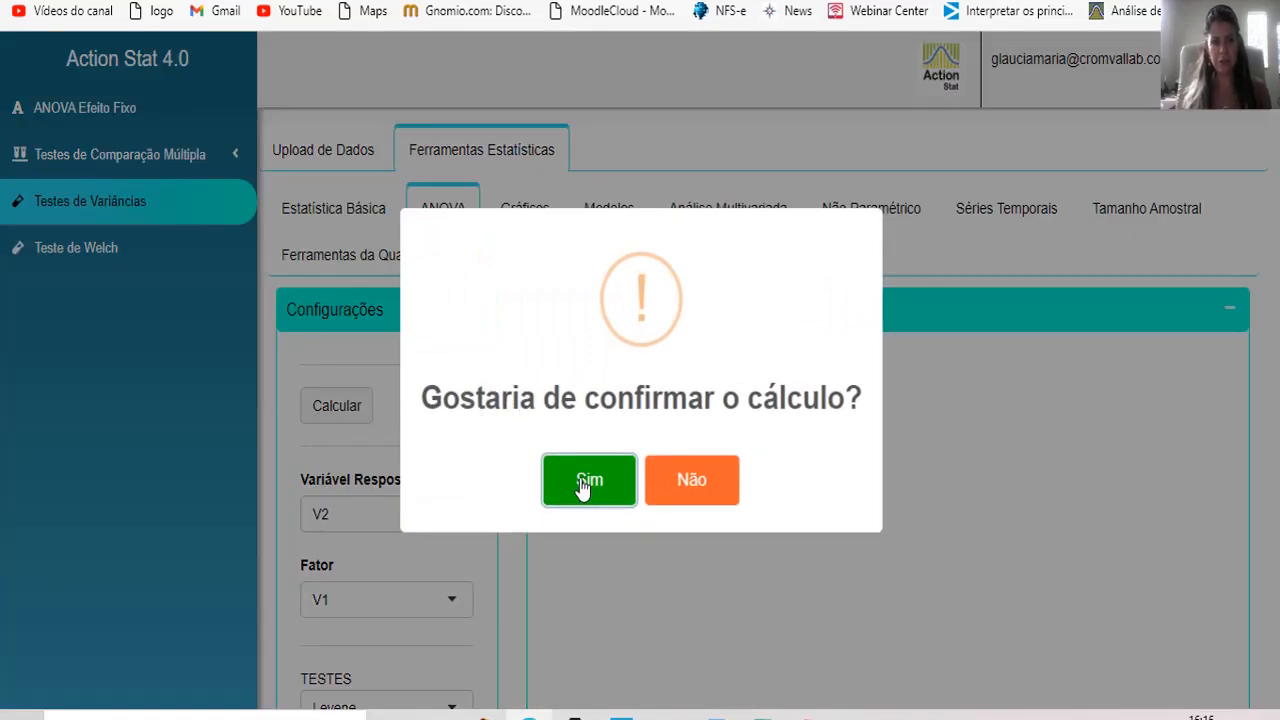
pyautogui.click(585, 486)
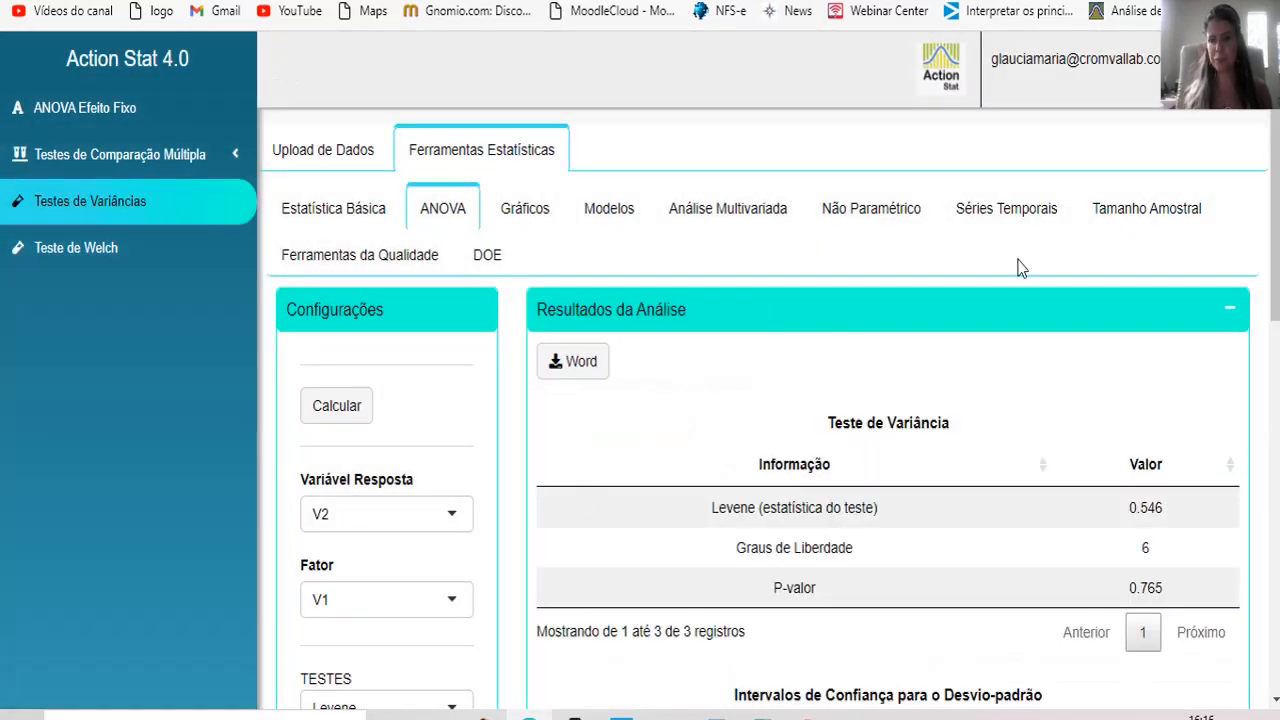
pyautogui.scroll(-2, 1270, 200)
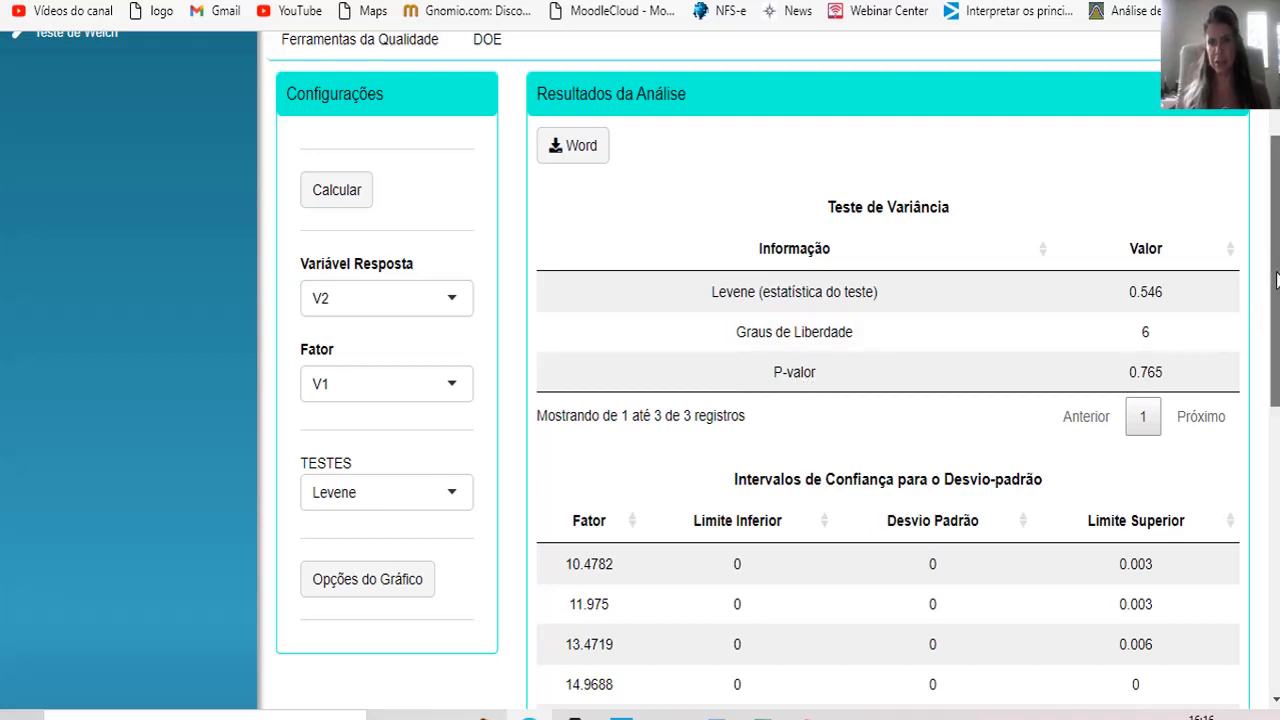
pyautogui.moveTo(1273, 301); pyautogui.dragTo(1260, 565)
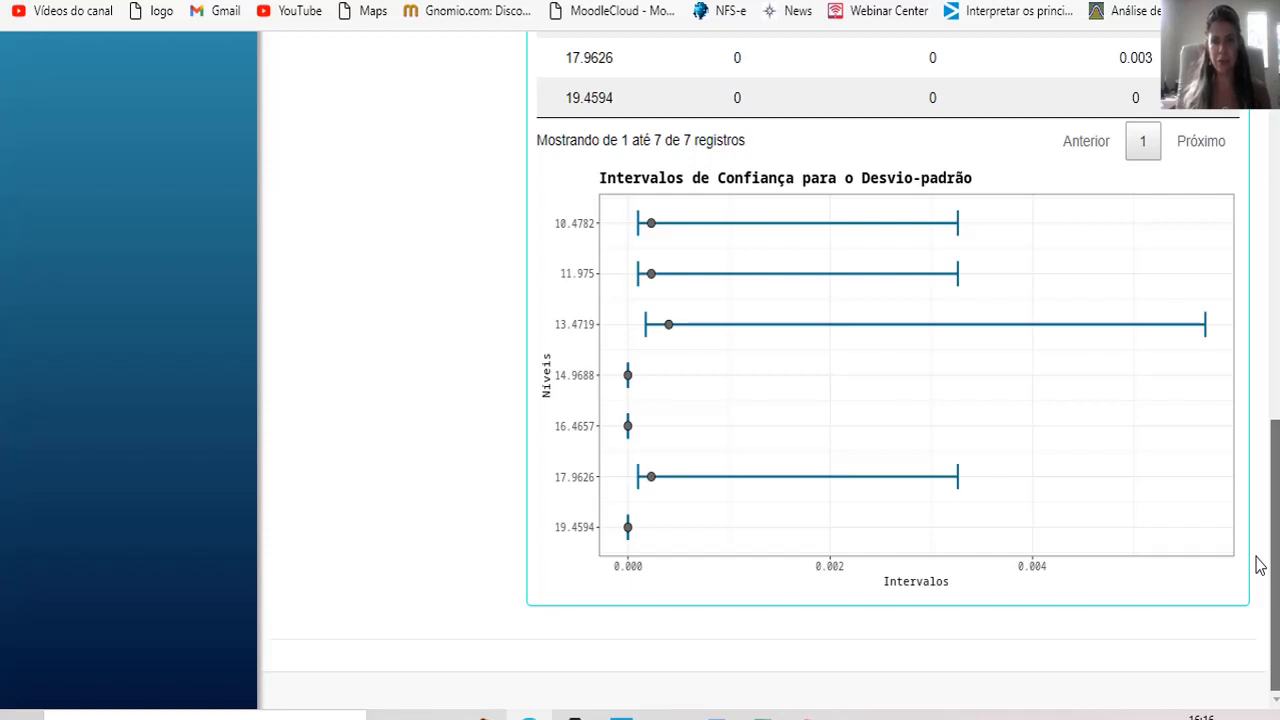
pyautogui.moveTo(1256, 559); pyautogui.dragTo(1256, 559)
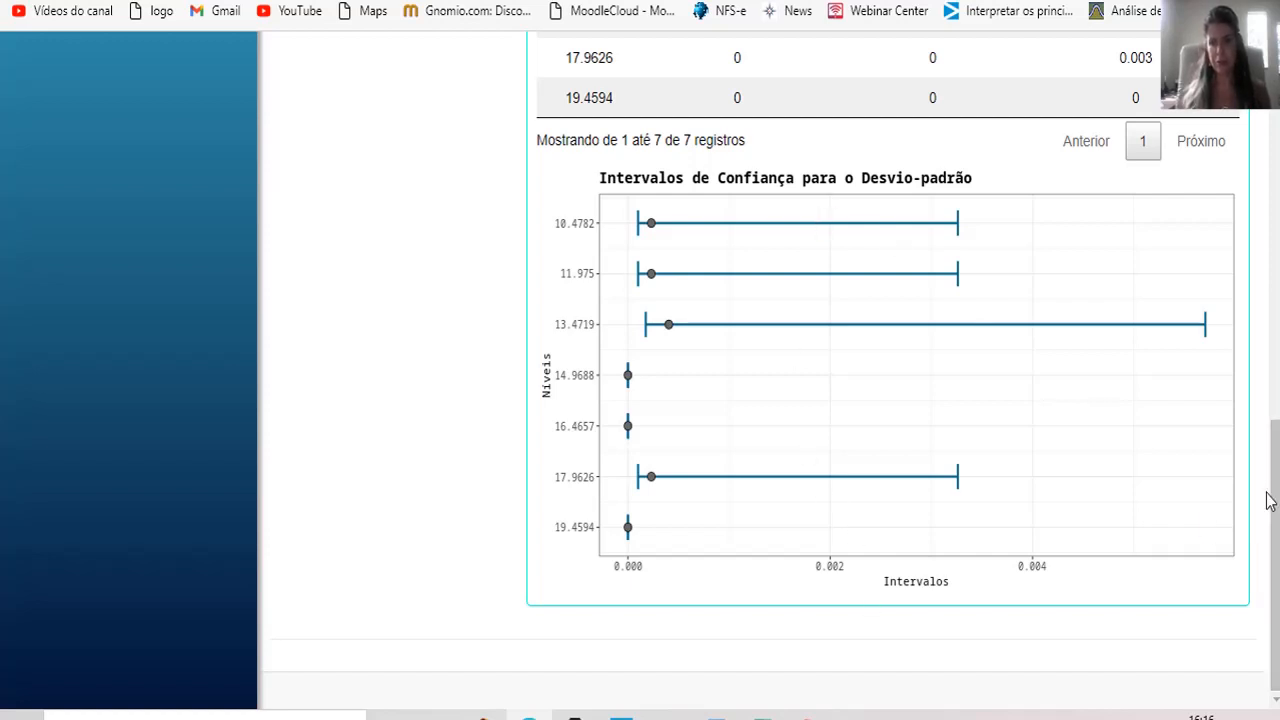
pyautogui.moveTo(1275, 500); pyautogui.dragTo(1275, 110)
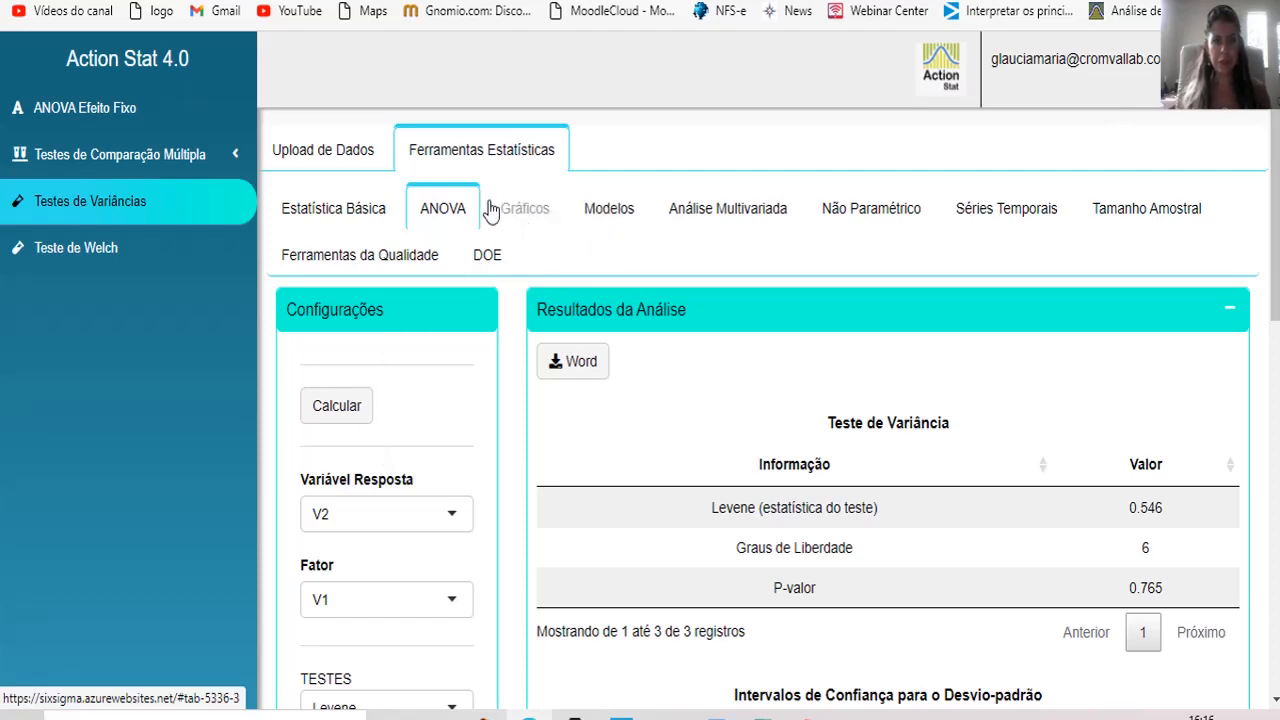
# Set up a scatter diagram with V2 on the Y axis and V1 on the X axis, and review its plot options.
pyautogui.click(526, 215)
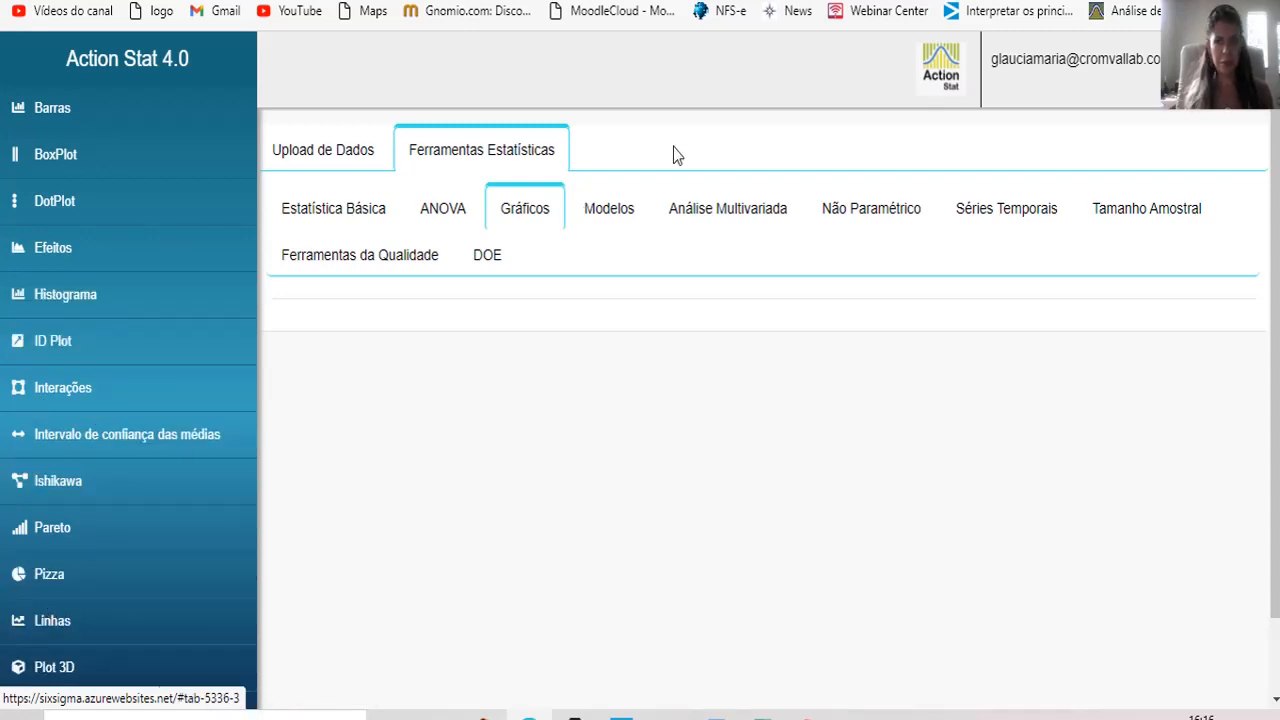
pyautogui.scroll(-1, 1275, 300)
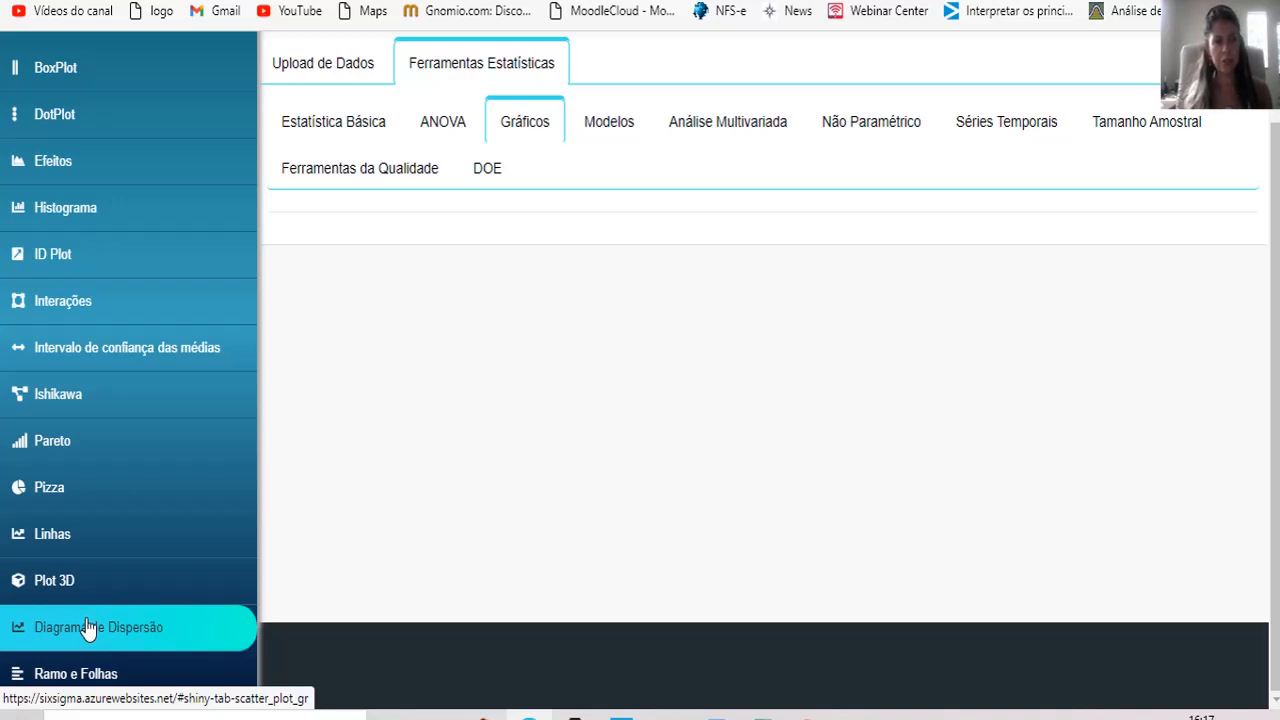
pyautogui.click(141, 632)
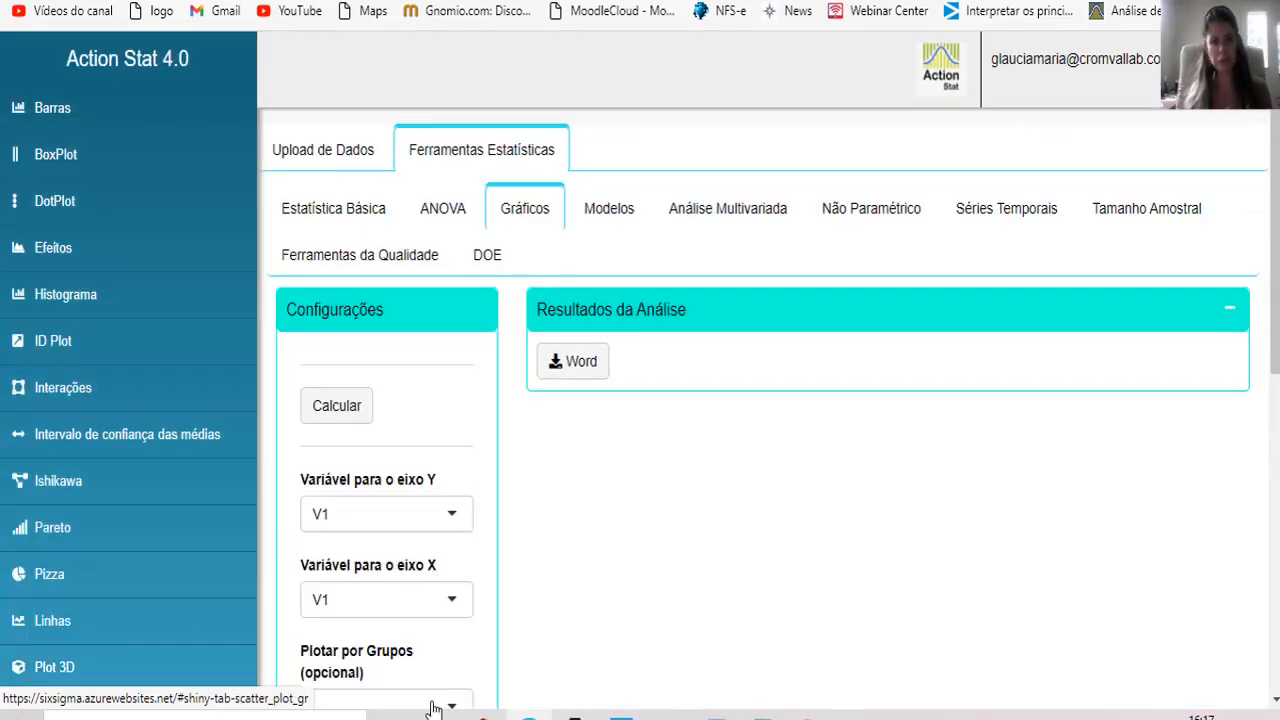
pyautogui.click(454, 513)
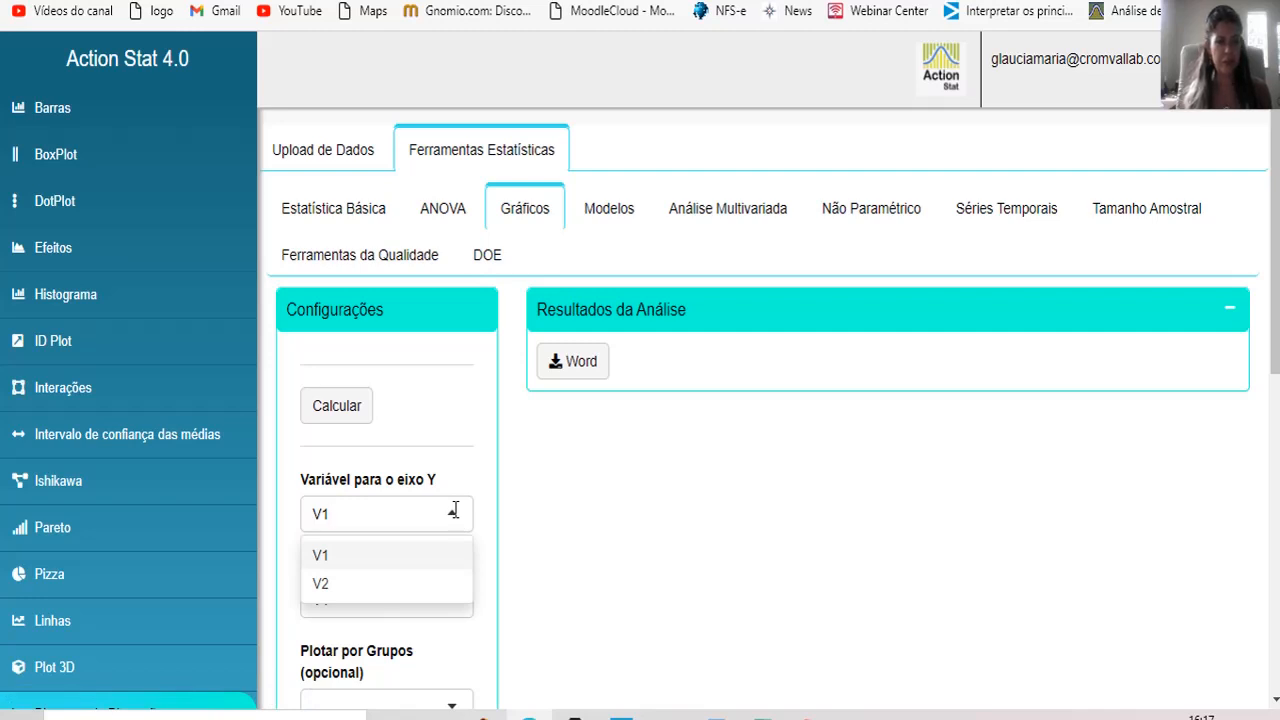
pyautogui.click(328, 585)
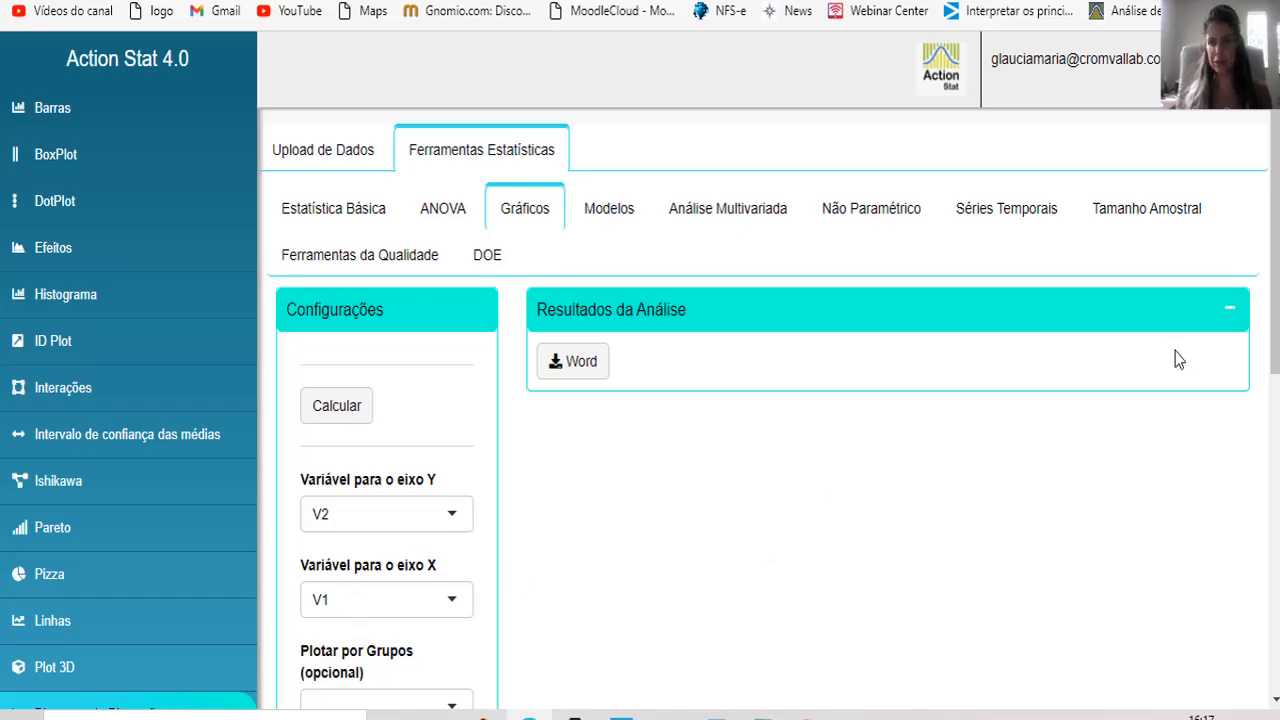
pyautogui.moveTo(1277, 205); pyautogui.dragTo(1277, 409)
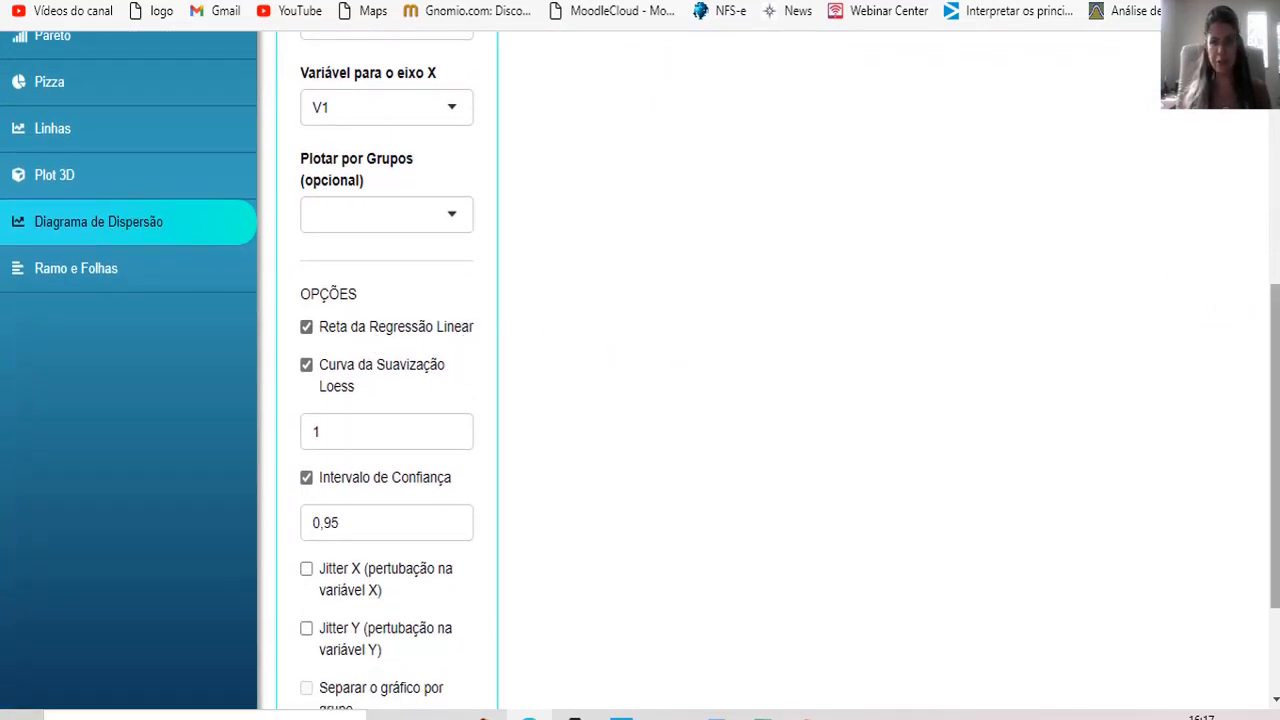
pyautogui.moveTo(1277, 370); pyautogui.dragTo(1277, 453)
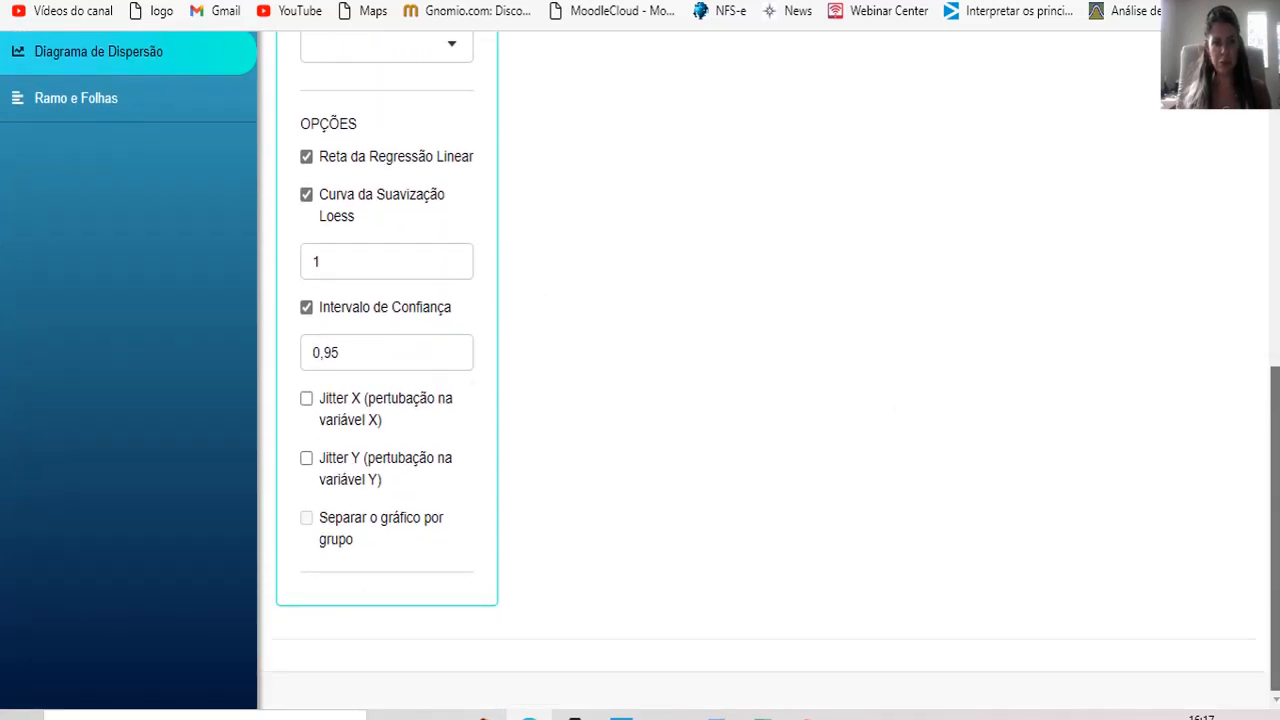
pyautogui.scroll(6, 520, 263)
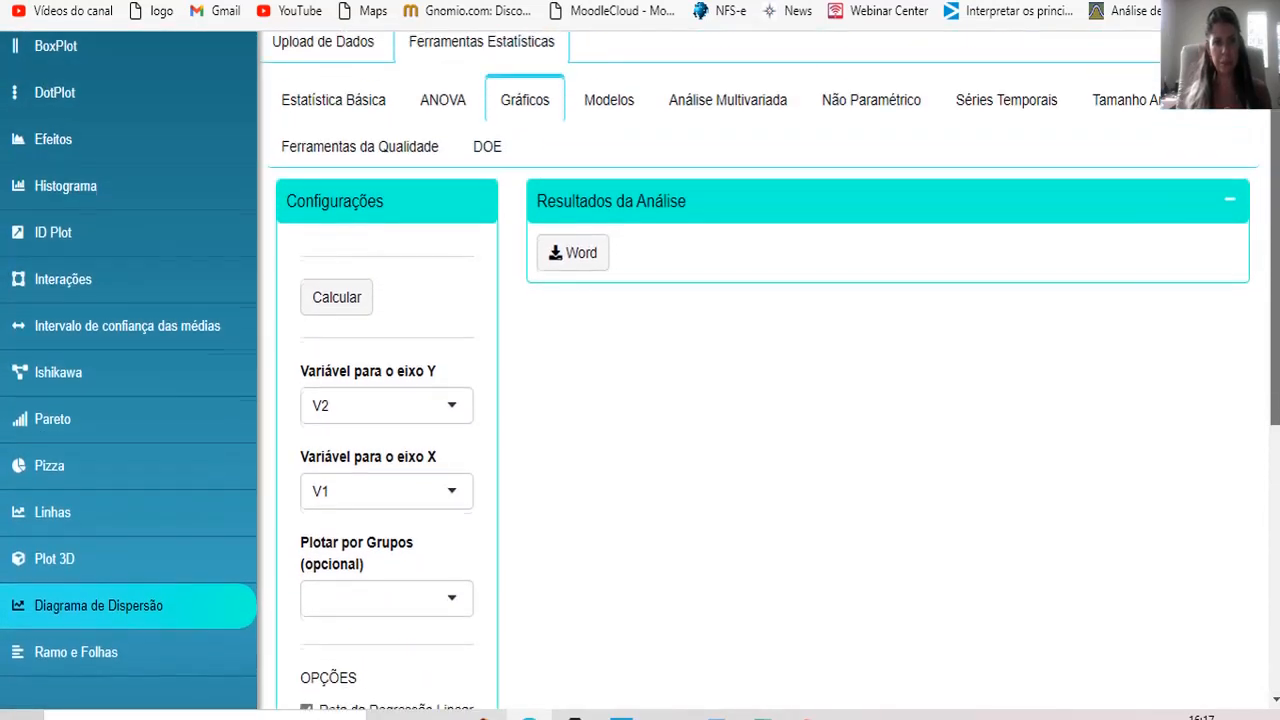
# Calculate the scatter diagram of V2 against V1, confirm the calculation, and view the resulting plot.
pyautogui.click(321, 312)
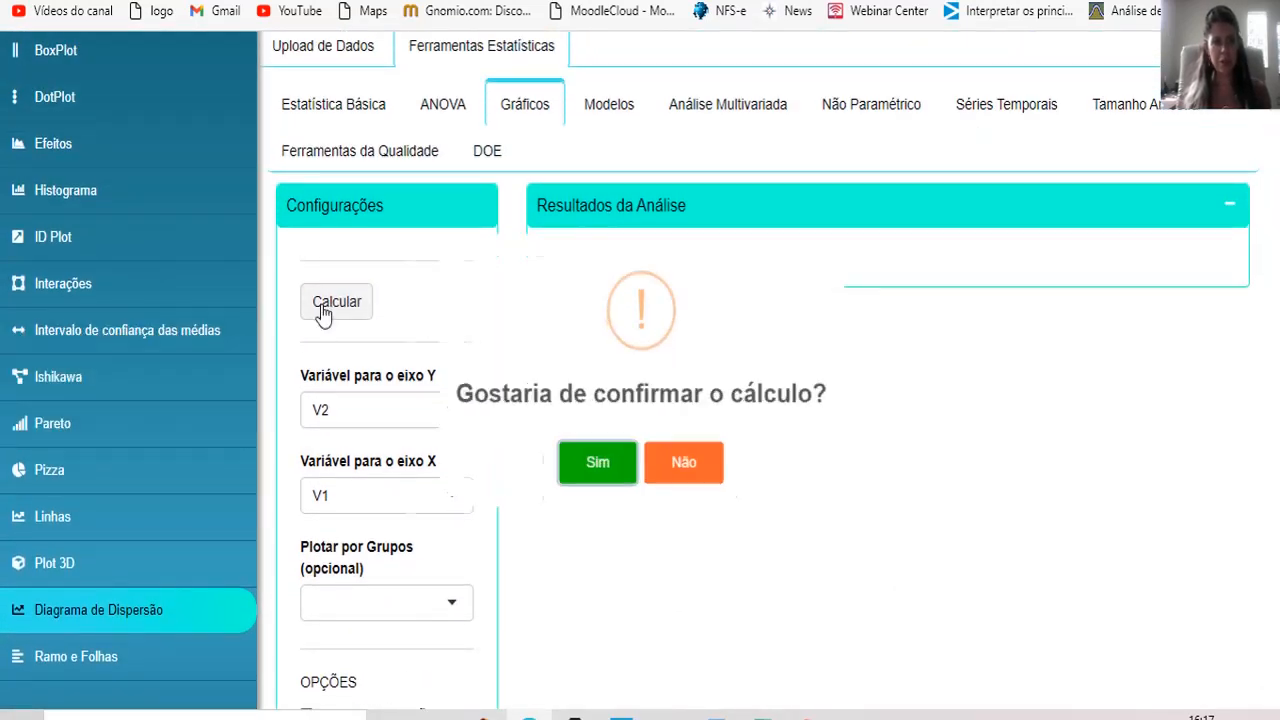
pyautogui.click(603, 493)
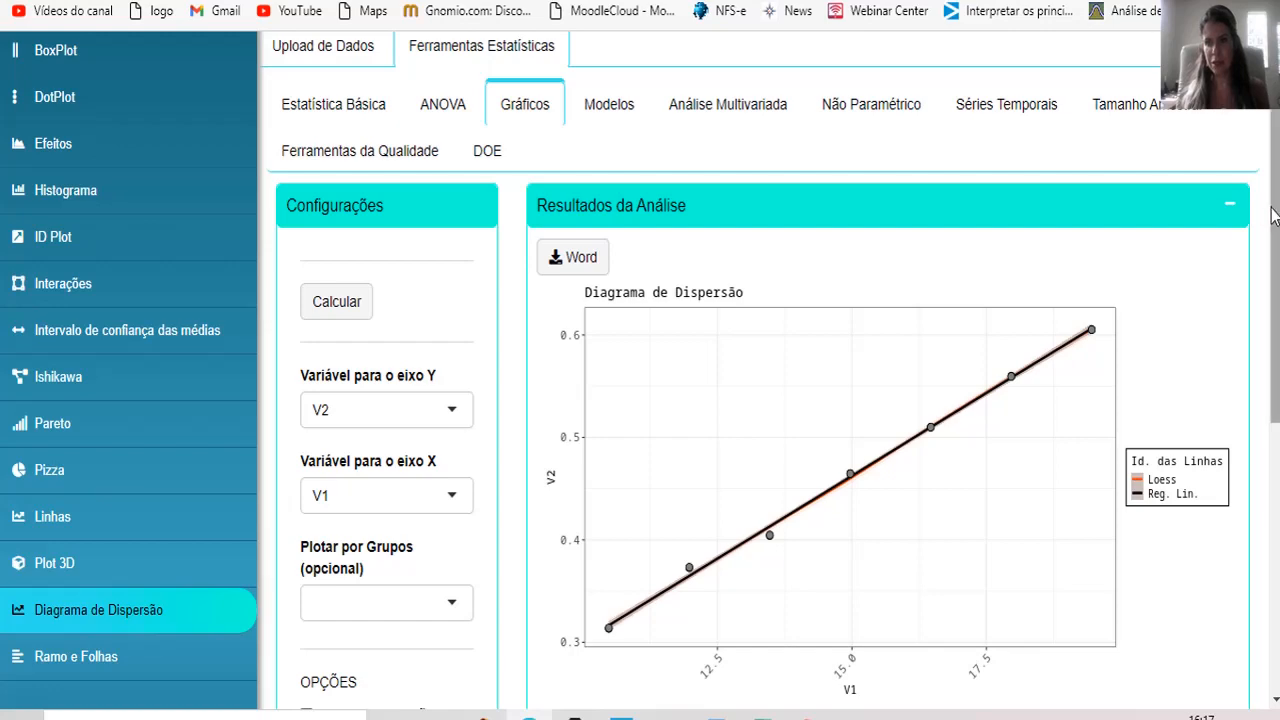
pyautogui.moveTo(1274, 228); pyautogui.dragTo(1276, 173)
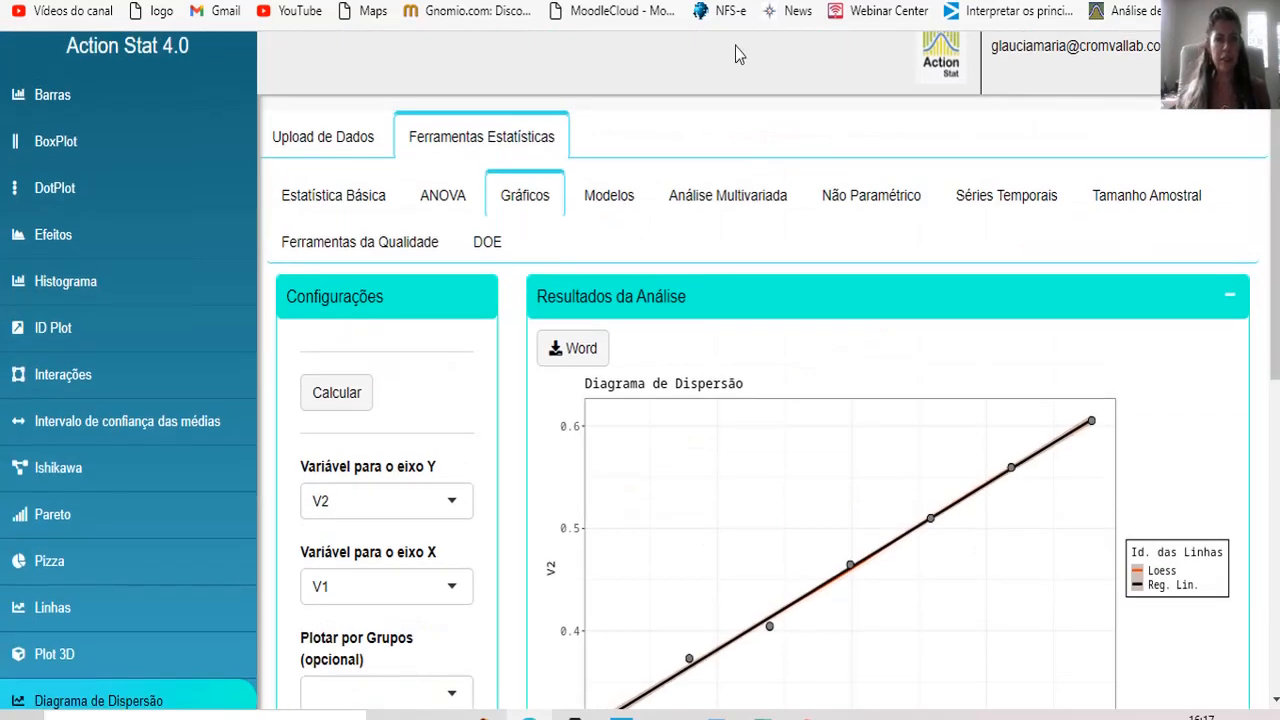
# Set up a simple linear model with V2 as the response and V1 as the independent variable, and review the regression options.
pyautogui.click(612, 205)
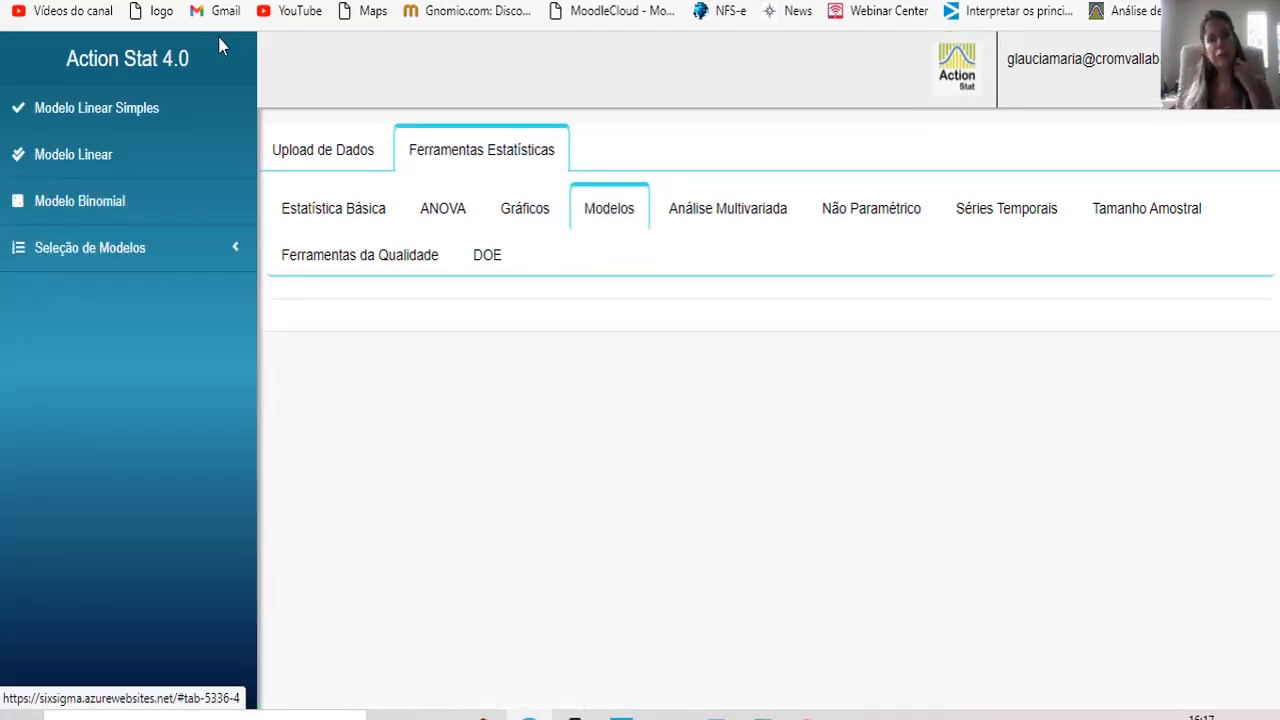
pyautogui.click(114, 110)
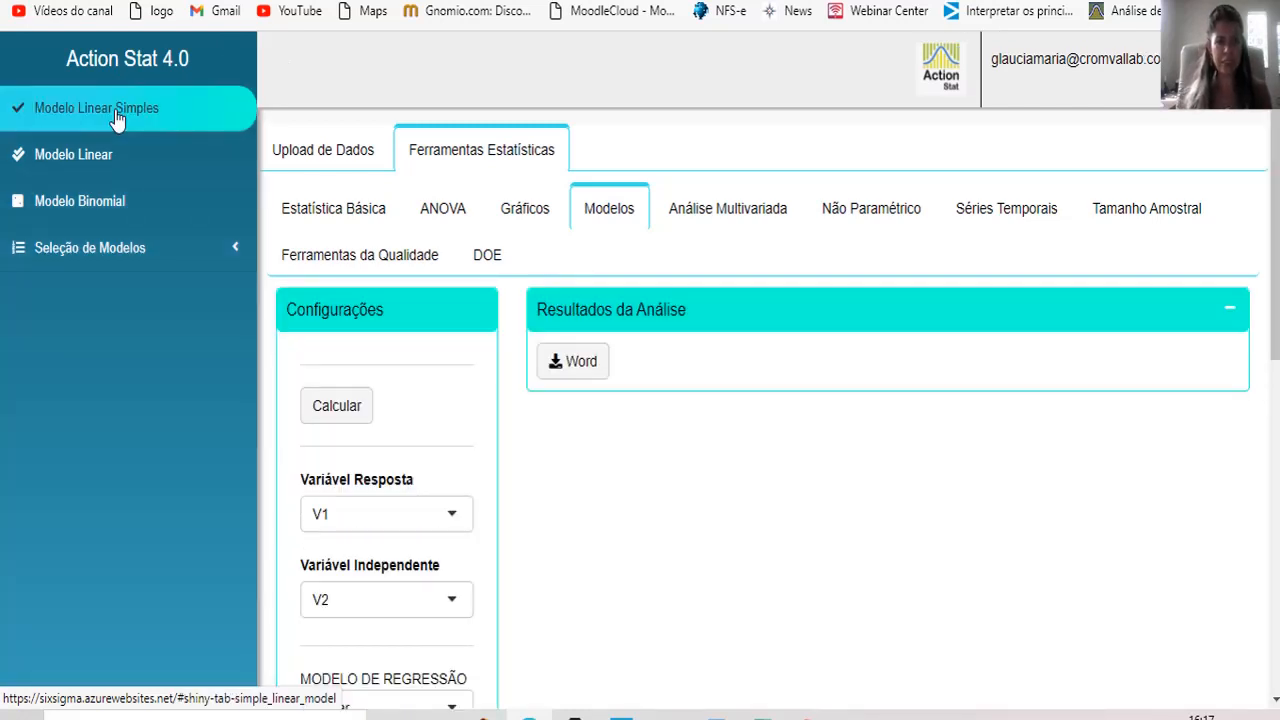
pyautogui.click(447, 515)
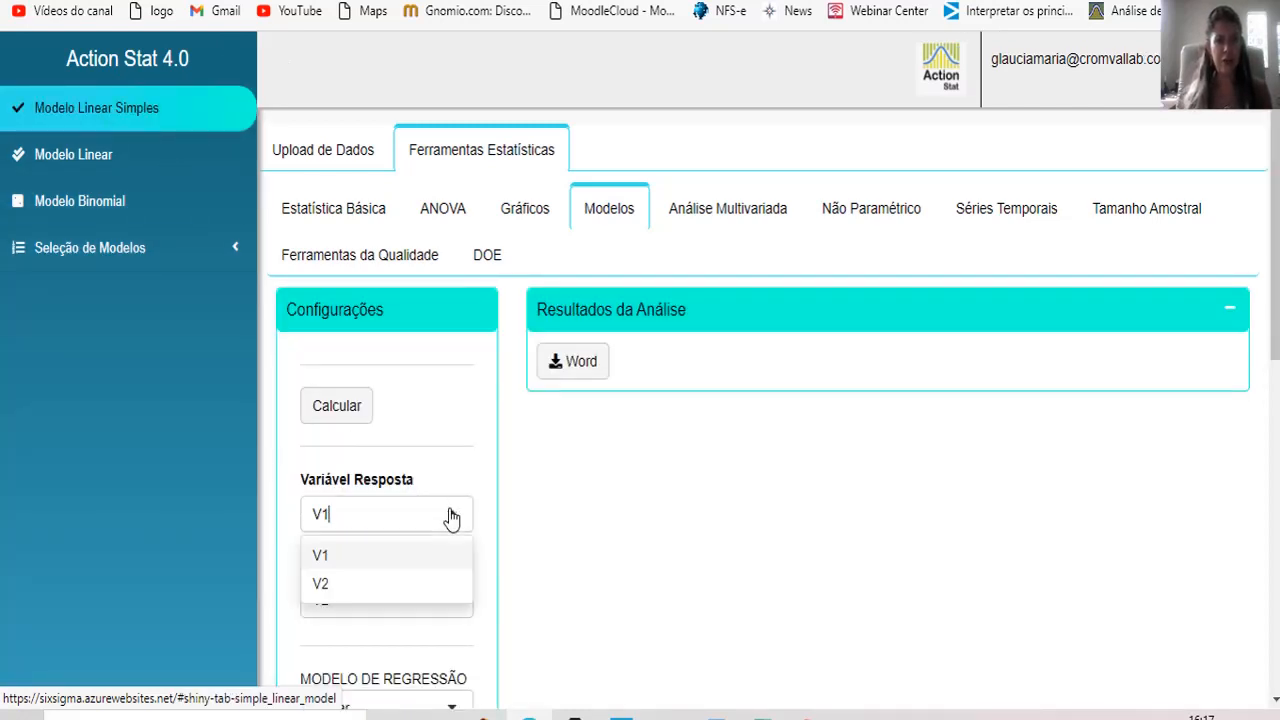
pyautogui.click(322, 584)
pyautogui.click(417, 598)
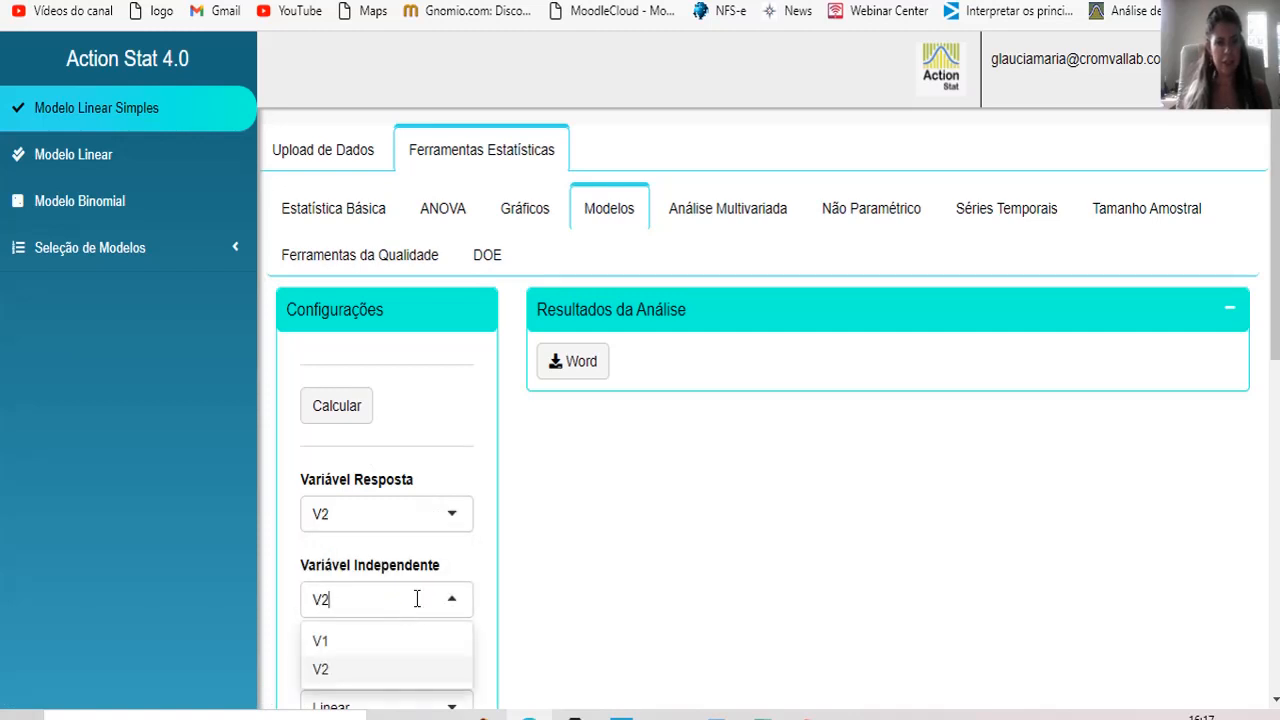
pyautogui.click(333, 642)
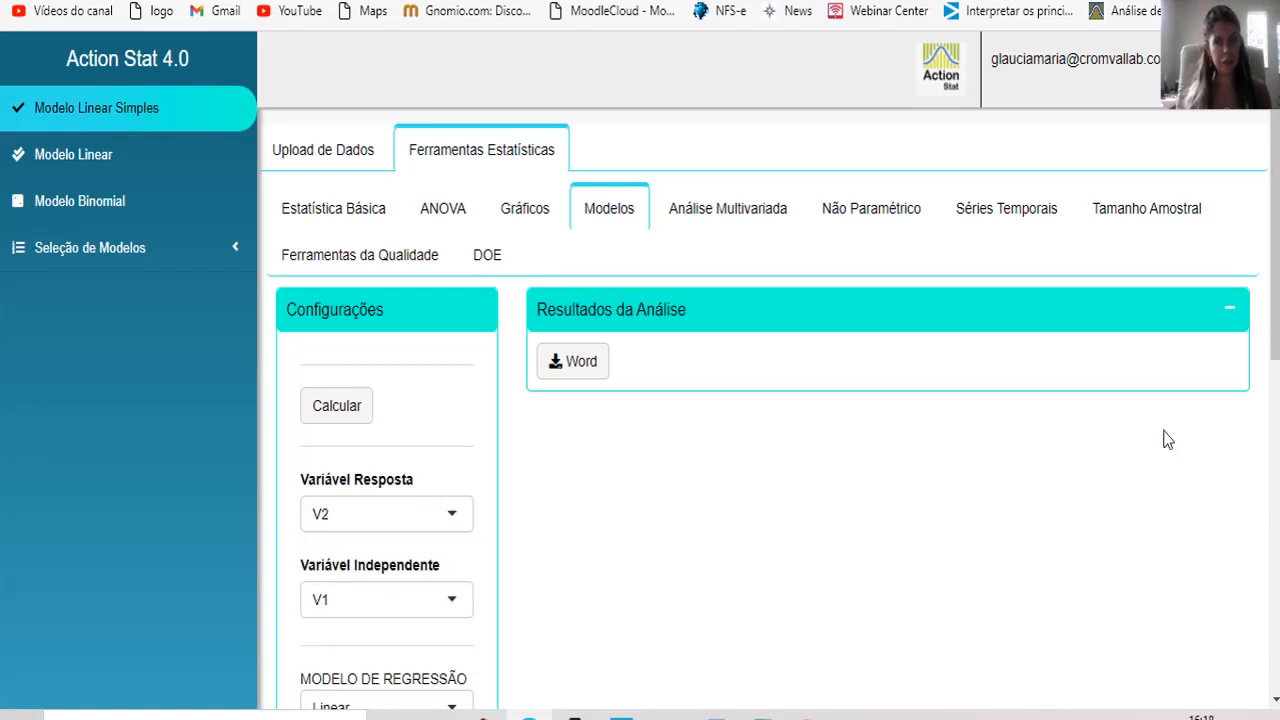
pyautogui.moveTo(1276, 240); pyautogui.dragTo(1276, 340)
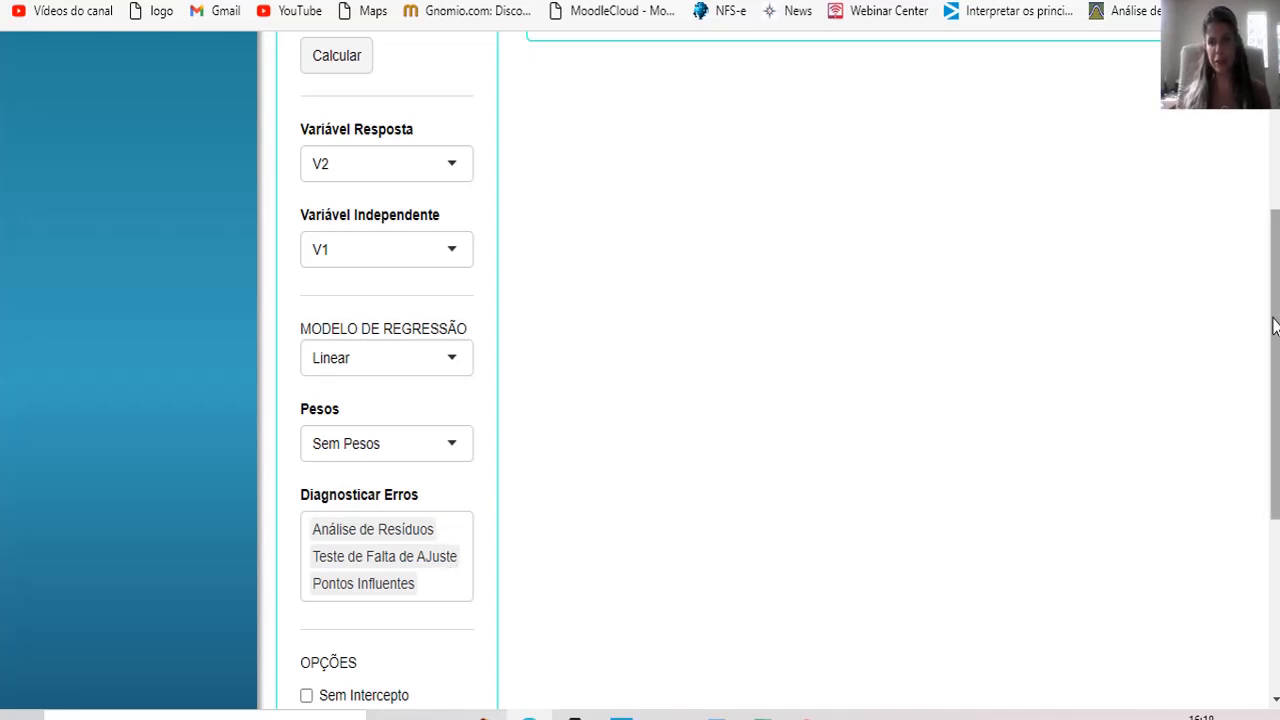
pyautogui.moveTo(1276, 317); pyautogui.dragTo(1276, 480)
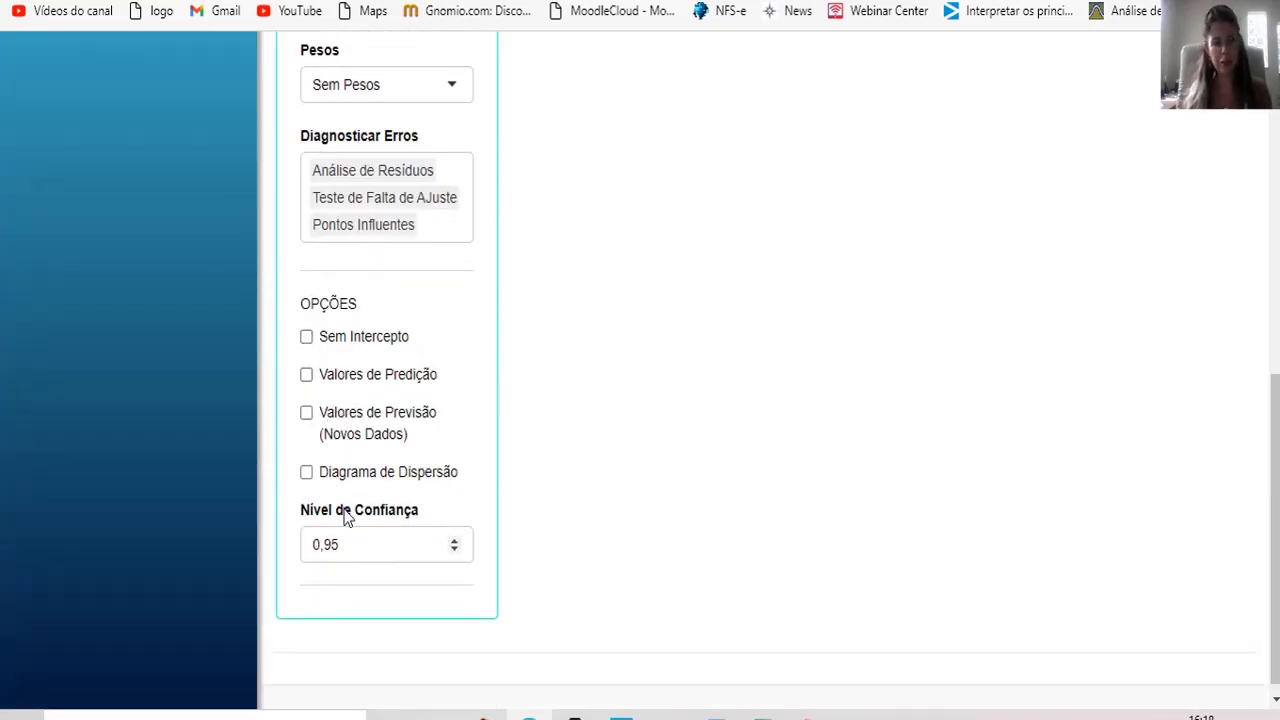
# Include the scatter diagram in the simple linear model options, then calculate the regression of V2 on V1 and confirm the calculation.
pyautogui.click(307, 474)
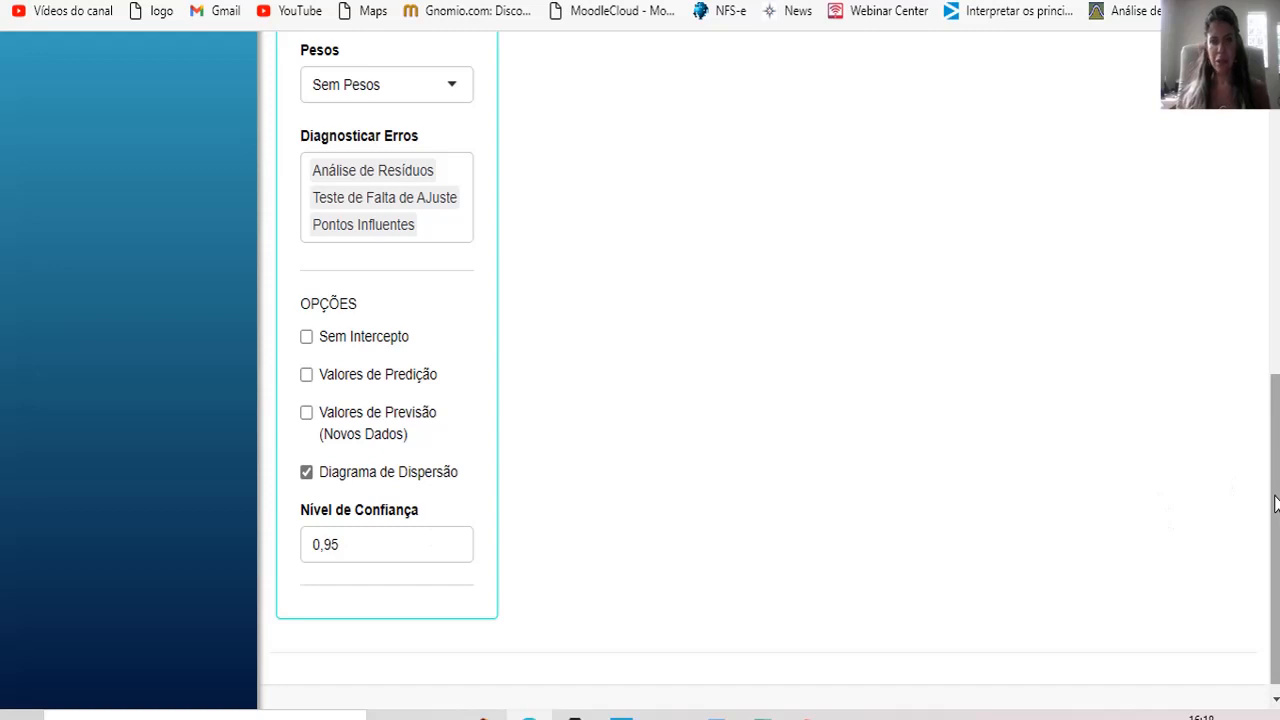
pyautogui.moveTo(1275, 503); pyautogui.dragTo(1275, 200)
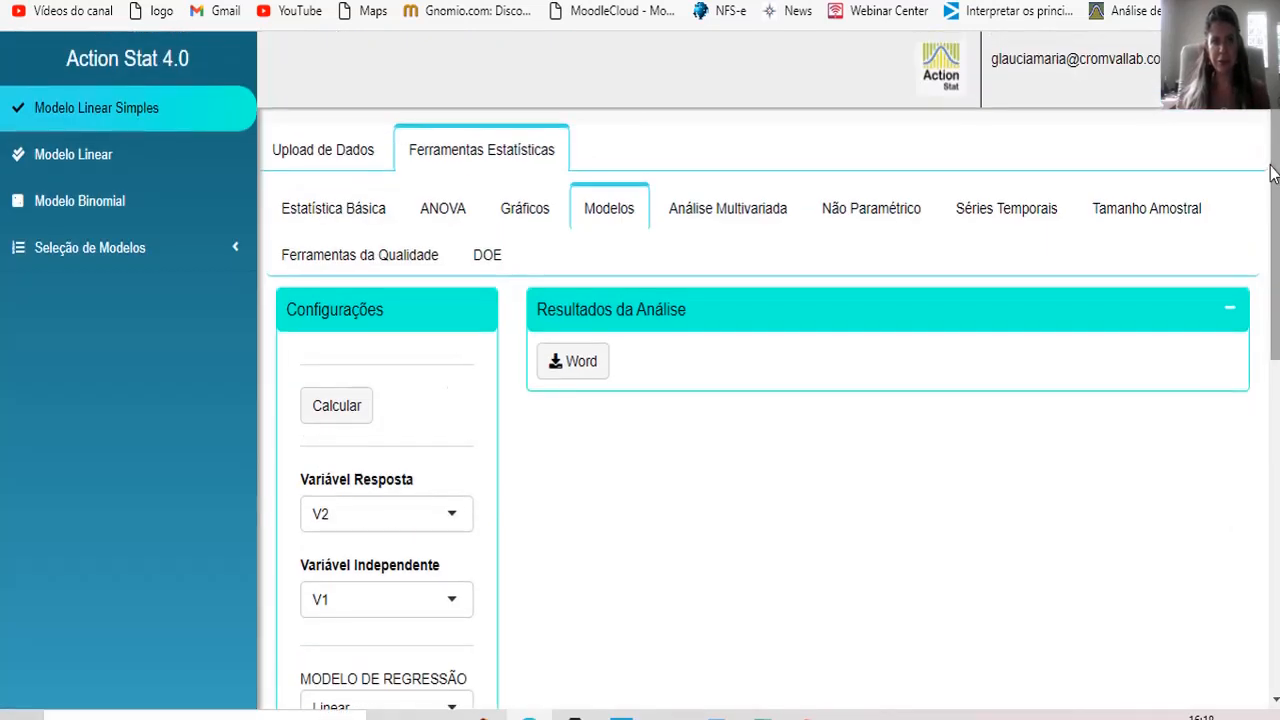
pyautogui.click(316, 412)
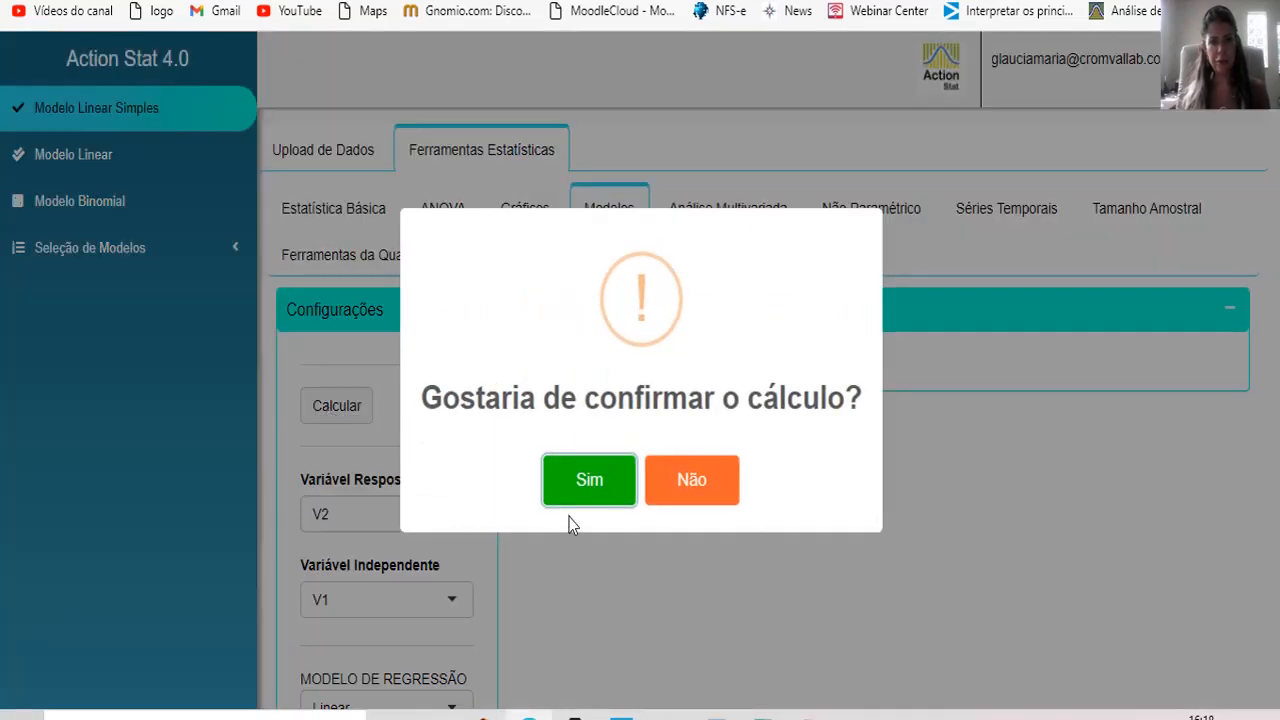
pyautogui.click(584, 481)
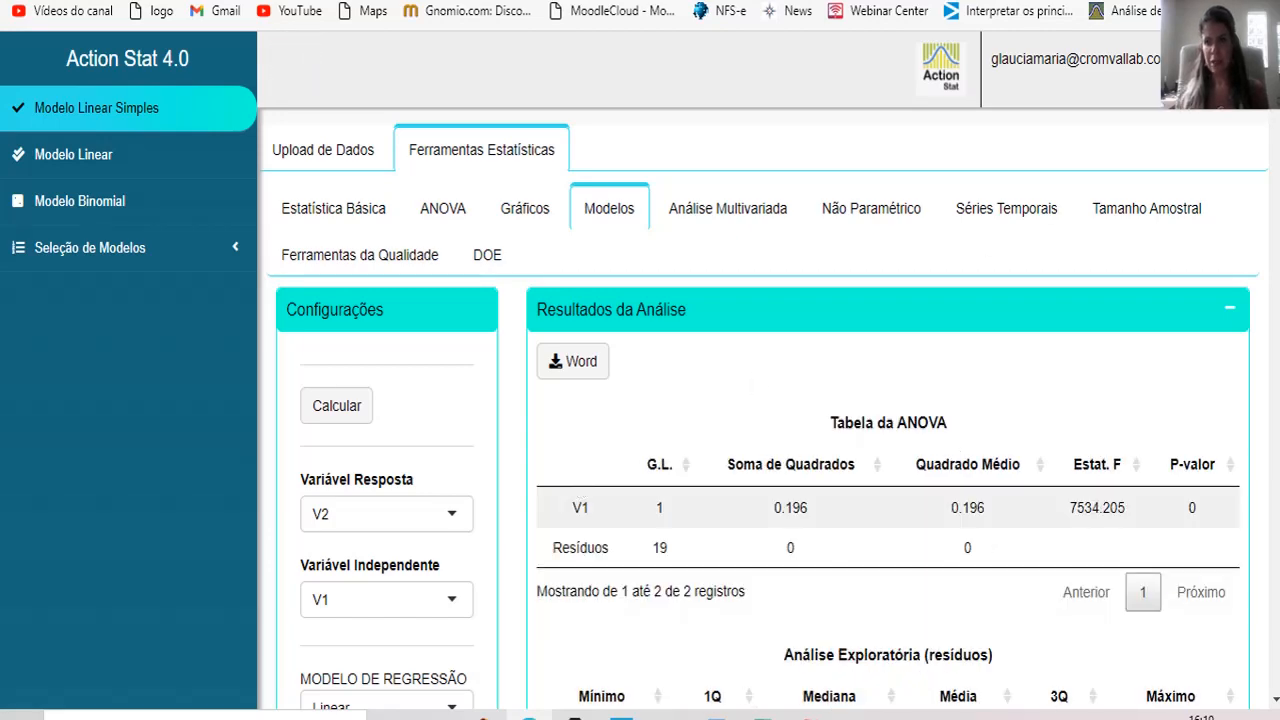
# Examine the regression's ANOVA table, exploratory residual analysis, coefficients, goodness-of-fit measures, parameter confidence intervals and residual analysis summary.
pyautogui.scroll(-5, 760, 400)
pyautogui.scroll(3, 760, 400)
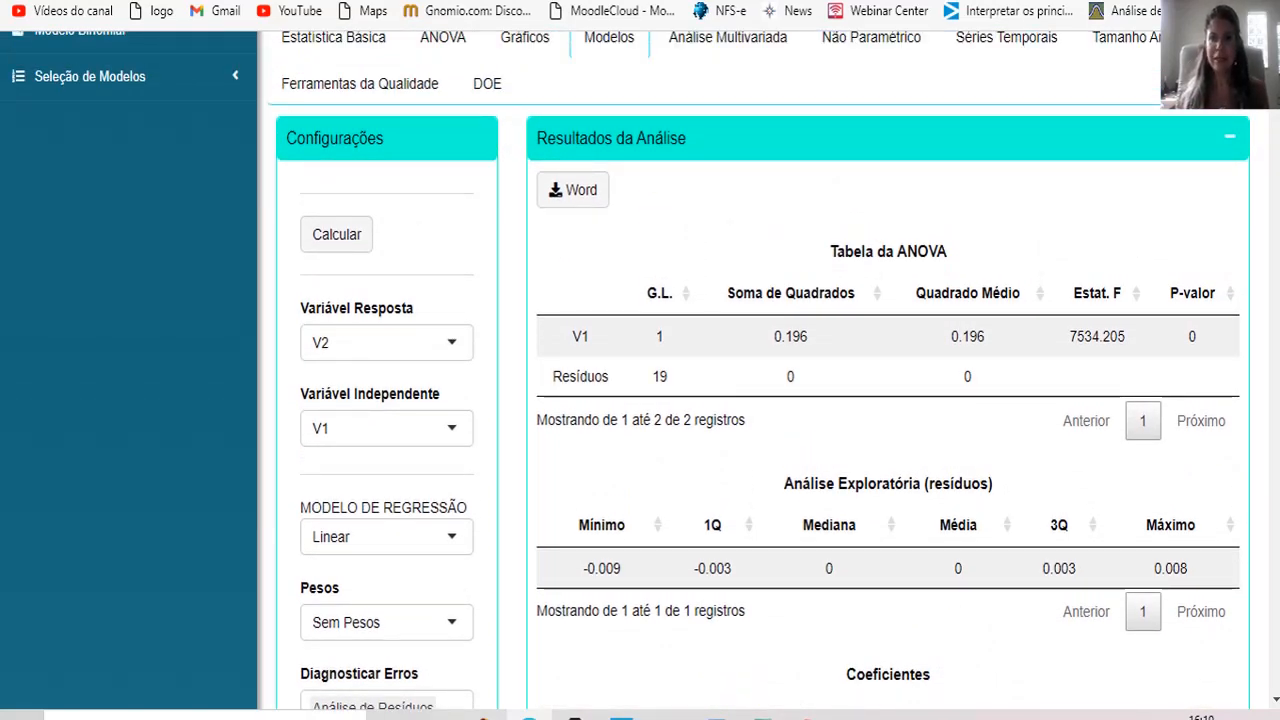
pyautogui.scroll(-1, 760, 400)
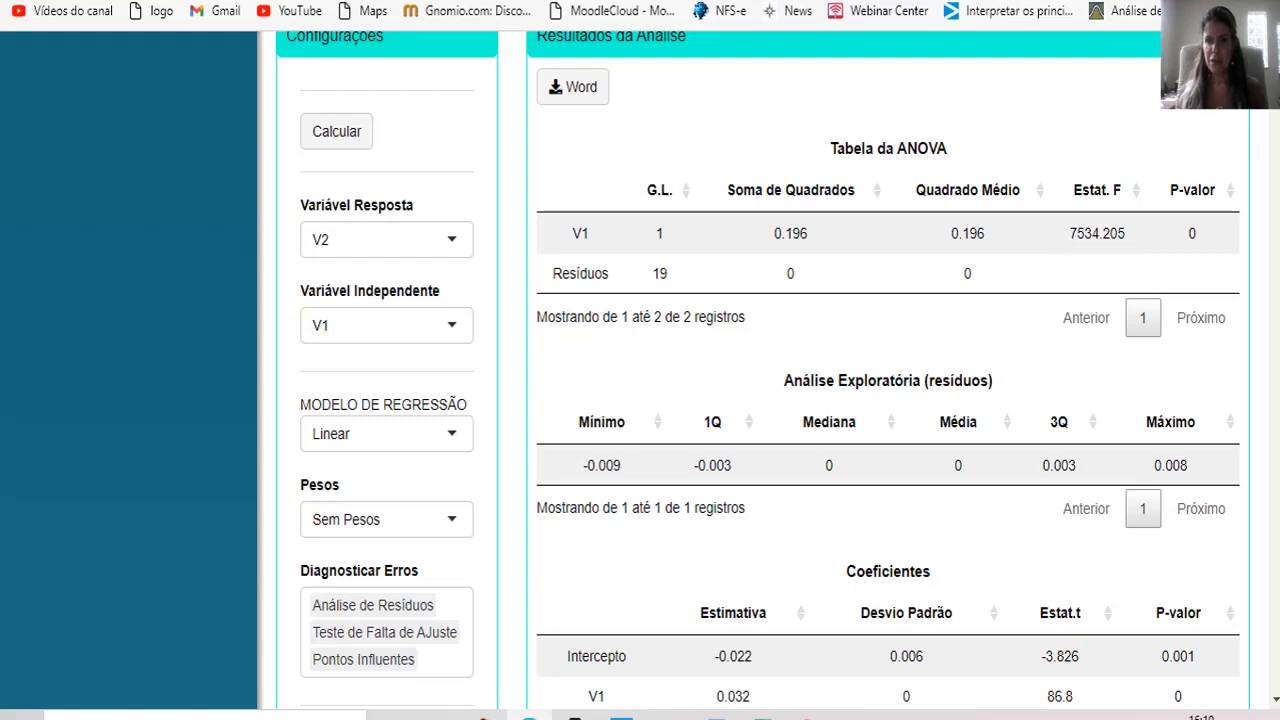
pyautogui.scroll(-3, 1274, 117)
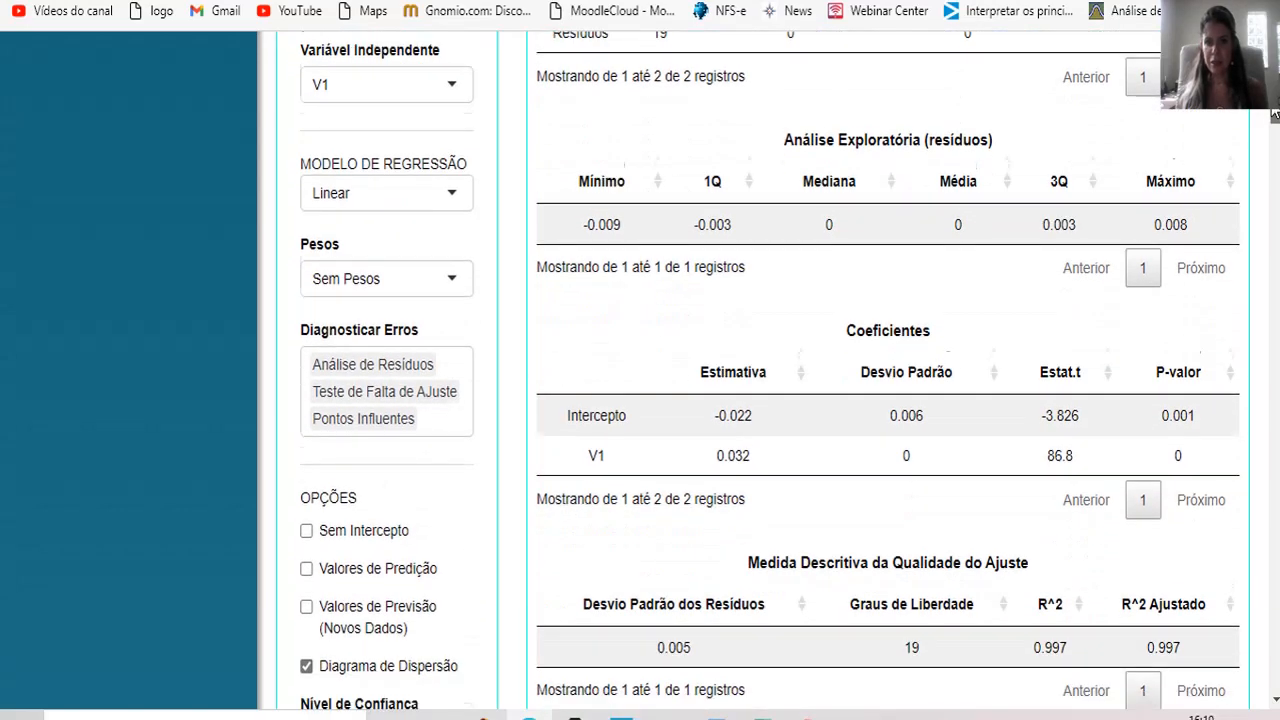
pyautogui.scroll(-2, 1274, 117)
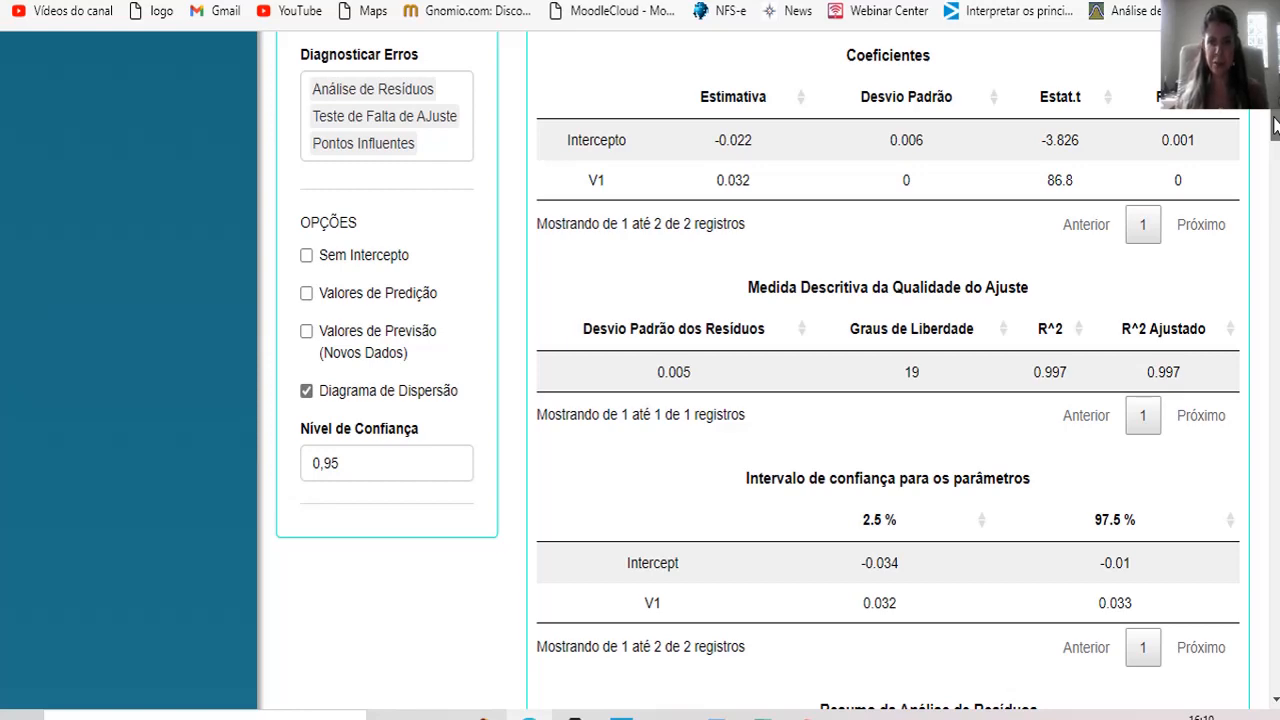
pyautogui.scroll(-2, 1274, 122)
pyautogui.scroll(-1, 1265, 140)
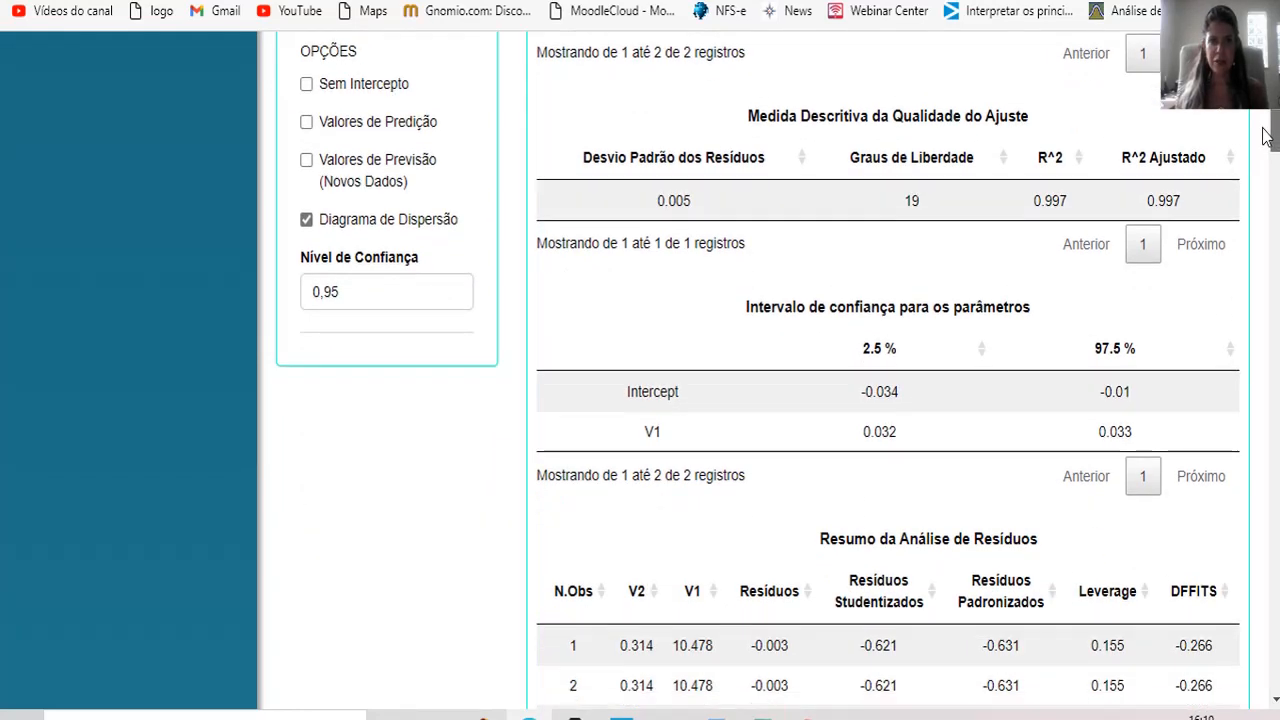
pyautogui.moveTo(1262, 145); pyautogui.dragTo(1258, 168)
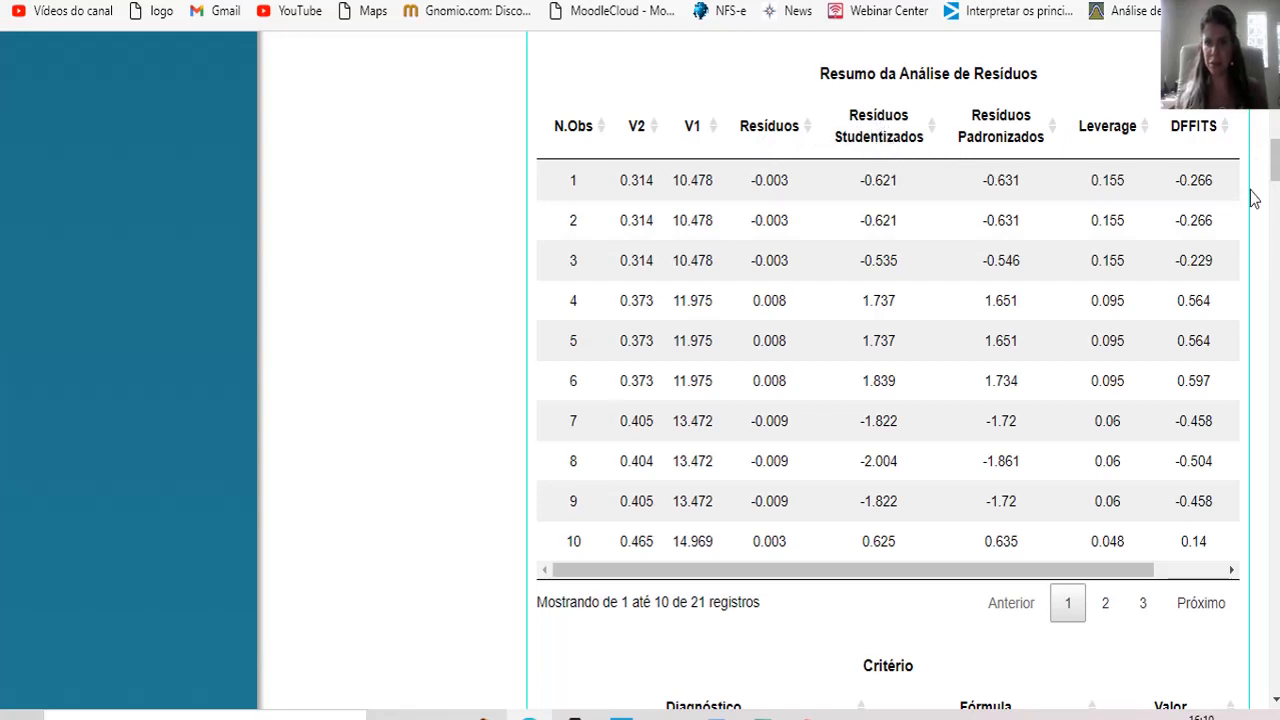
# Examine the residual normality, homoscedasticity and Durbin-Watson independence tests, along with the lack-of-fit test.
pyautogui.moveTo(1275, 150); pyautogui.dragTo(1275, 207)
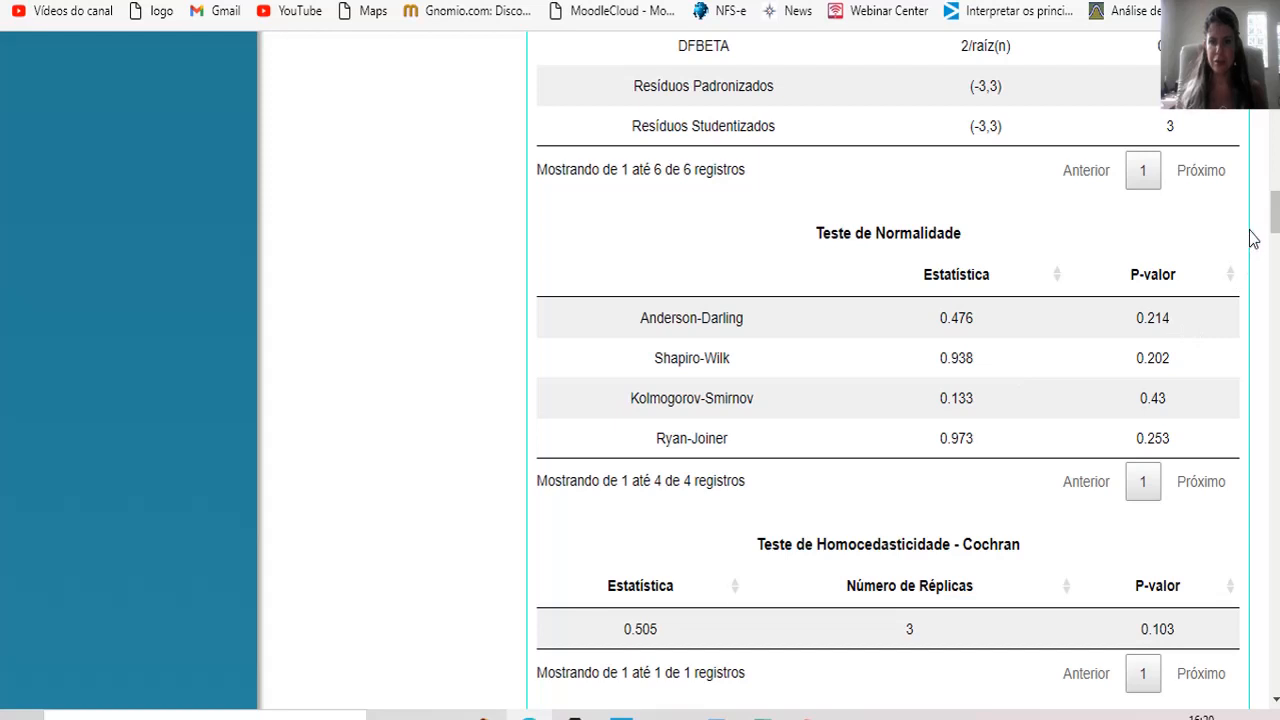
pyautogui.moveTo(1275, 211); pyautogui.dragTo(1275, 220)
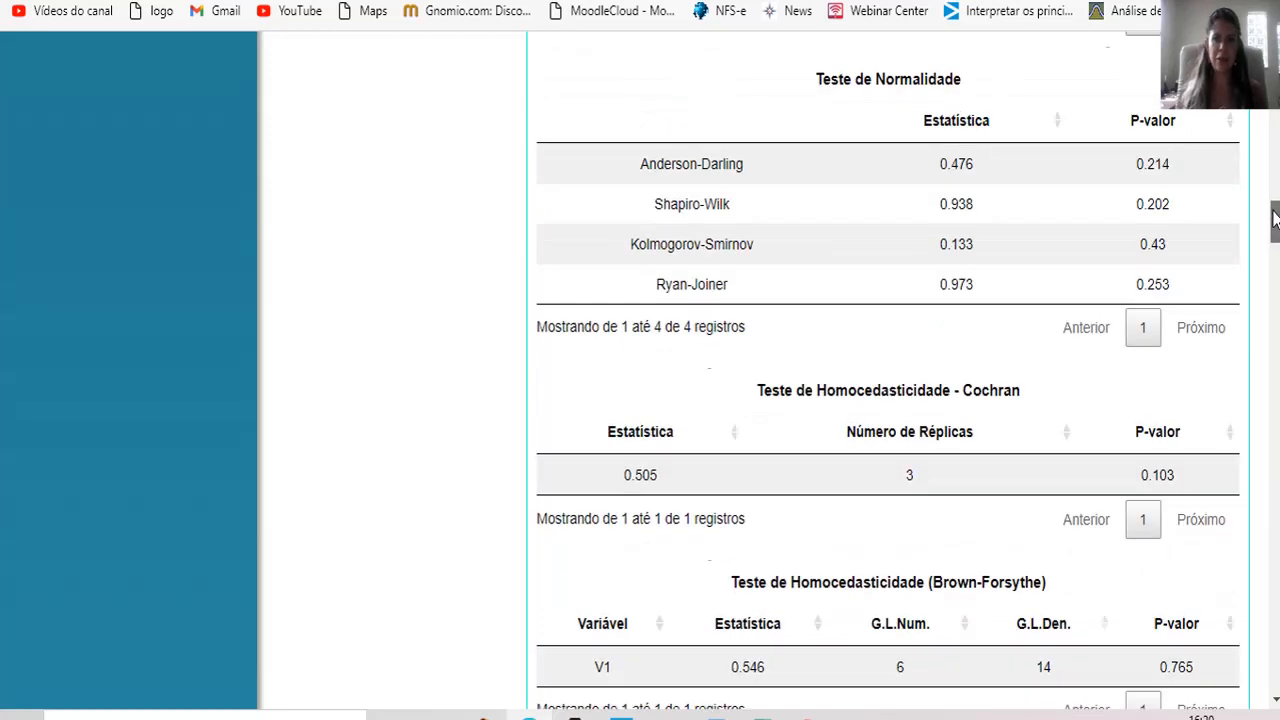
pyautogui.scroll(-1, 1275, 220)
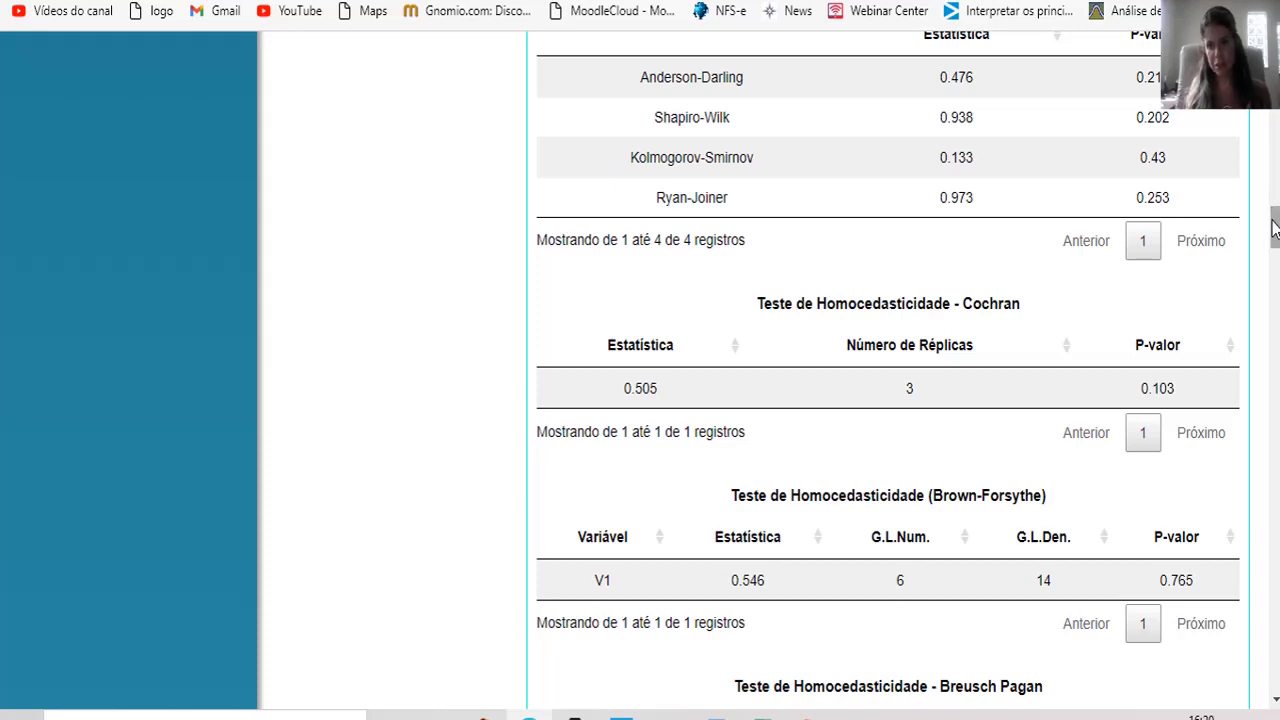
pyautogui.scroll(-2, 1272, 212)
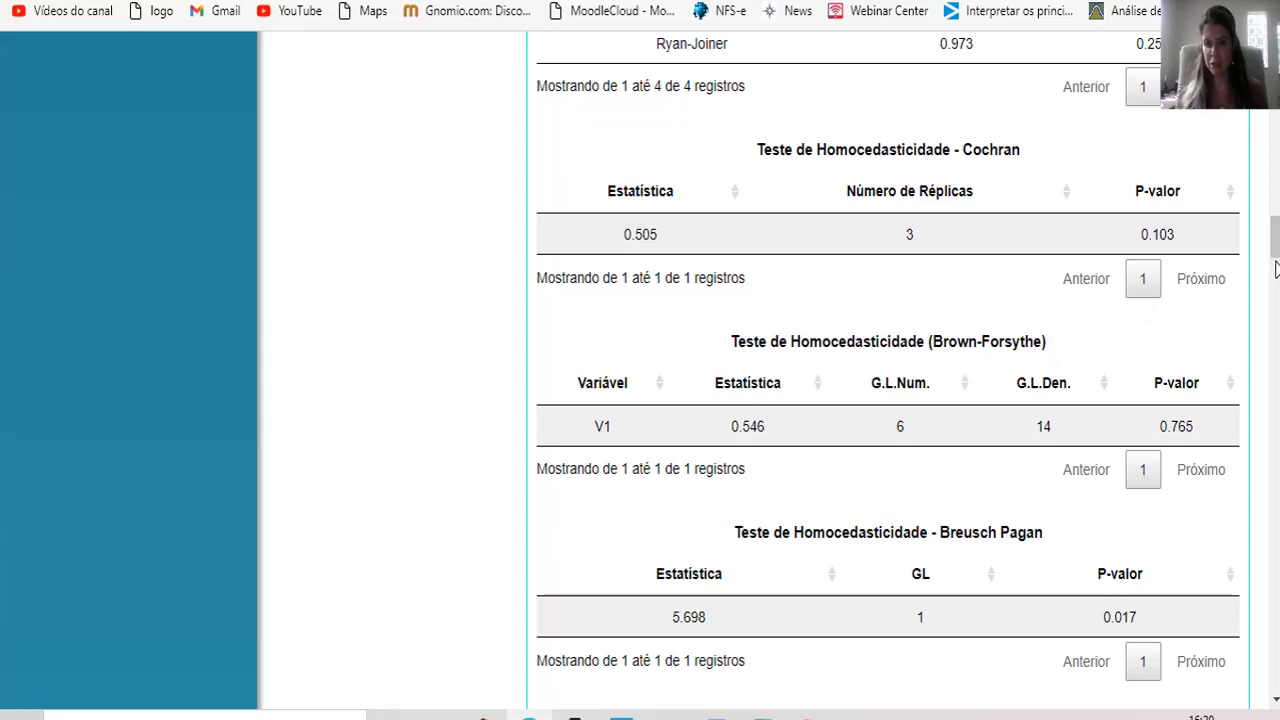
pyautogui.scroll(-3, 1275, 265)
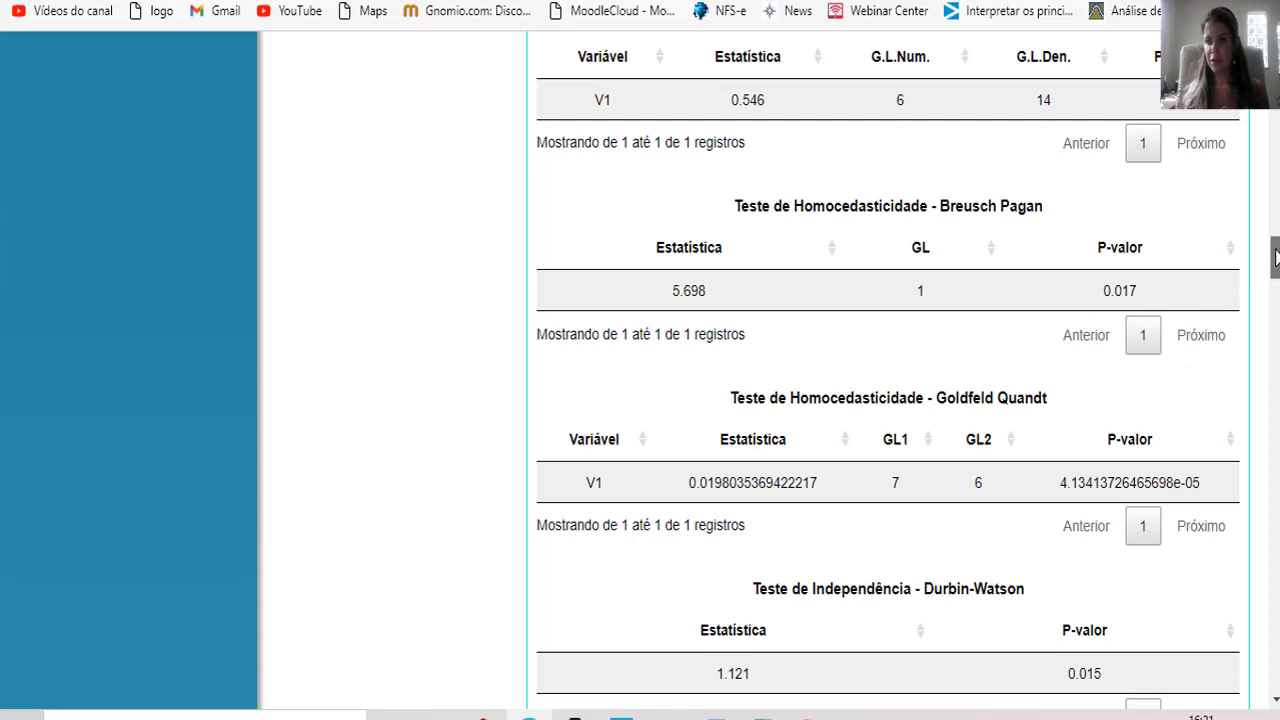
pyautogui.moveTo(1276, 252); pyautogui.dragTo(1276, 272)
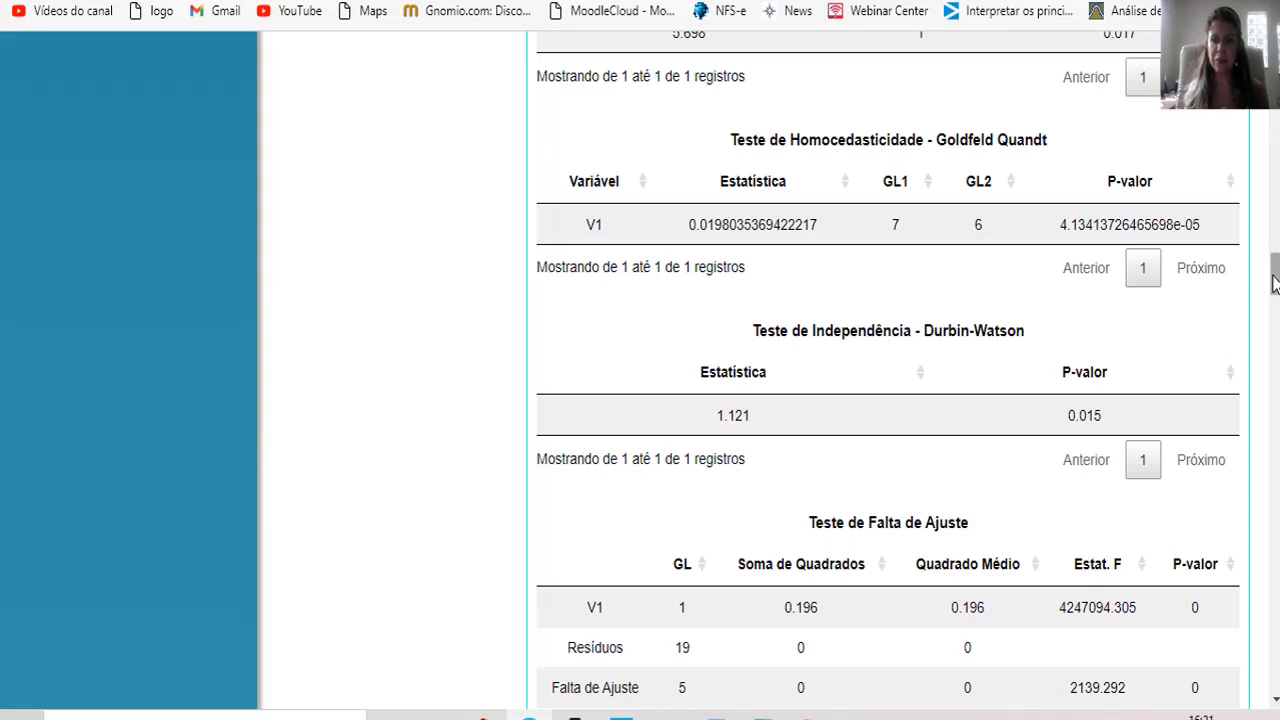
pyautogui.moveTo(1275, 283); pyautogui.dragTo(1275, 241)
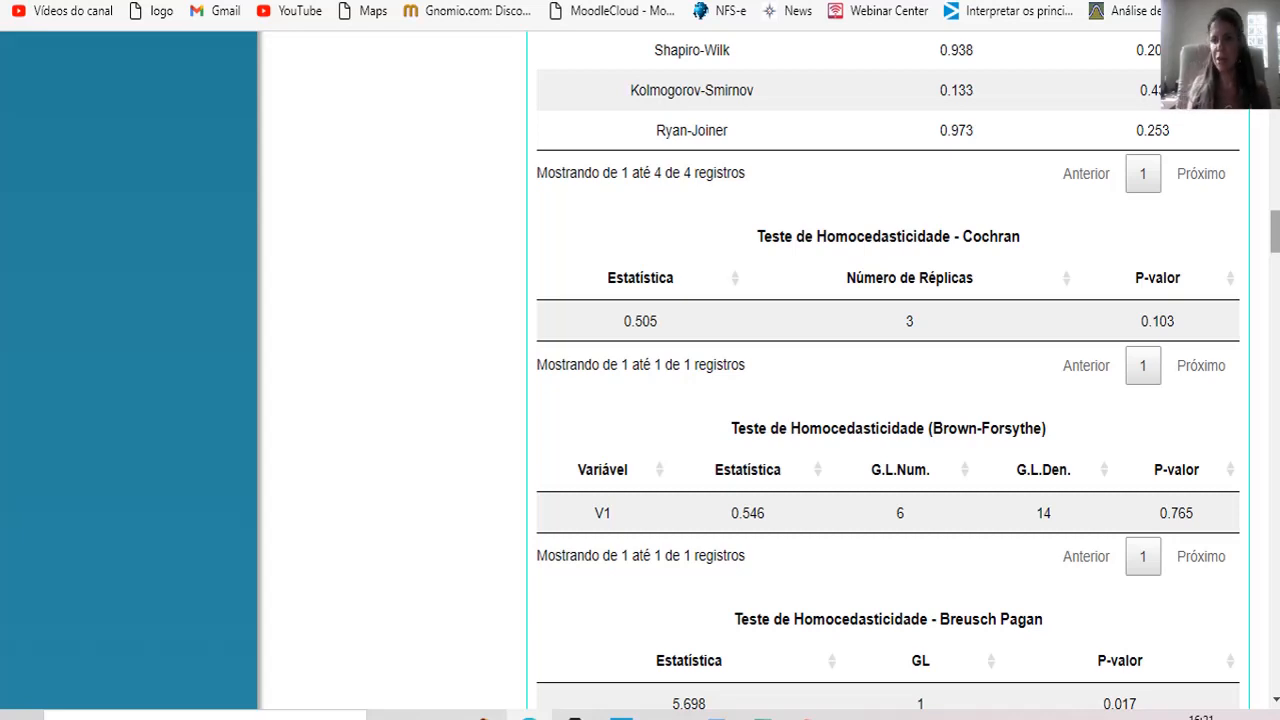
# Examine the fitted values plot, the residual and QQ plots, and the leverage, DFFITS and D-COOK diagnostics of the regression.
pyautogui.moveTo(1275, 230); pyautogui.dragTo(1275, 303)
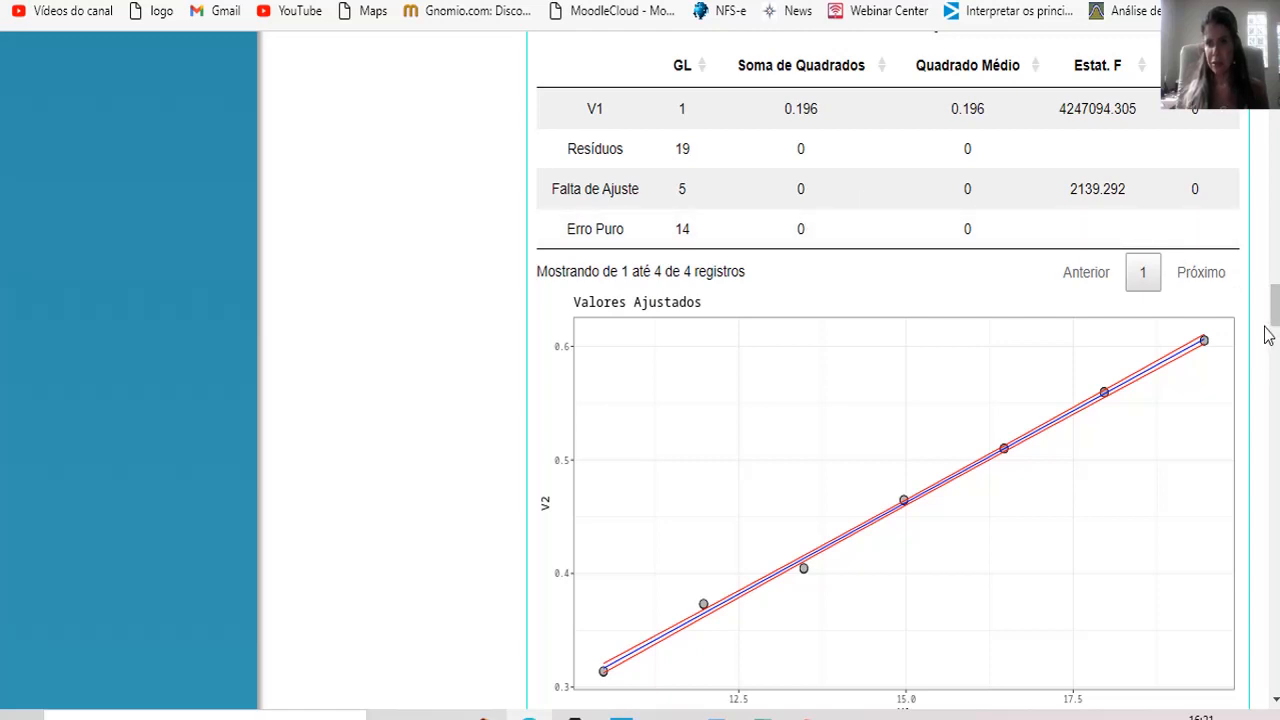
pyautogui.moveTo(1273, 313)
pyautogui.mouseDown()
pyautogui.moveTo(1274, 337)
pyautogui.moveTo(1274, 323)
pyautogui.mouseUp()
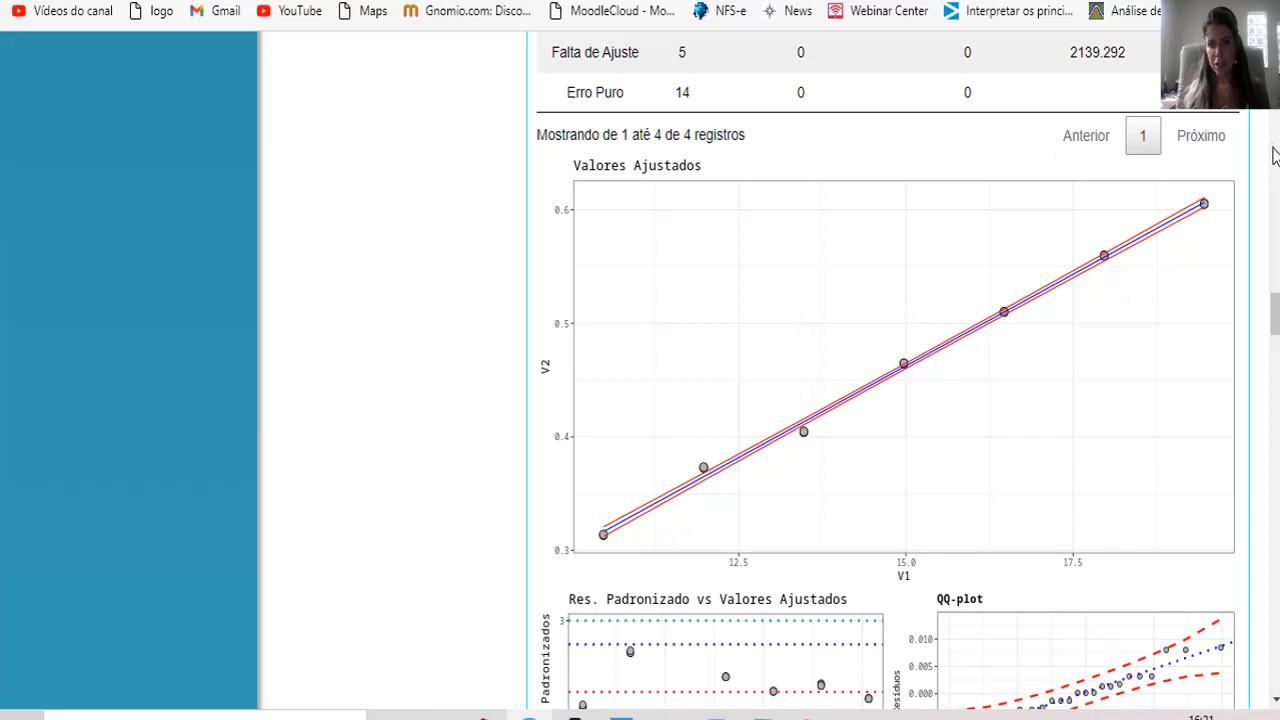
pyautogui.moveTo(1275, 321); pyautogui.dragTo(1275, 335)
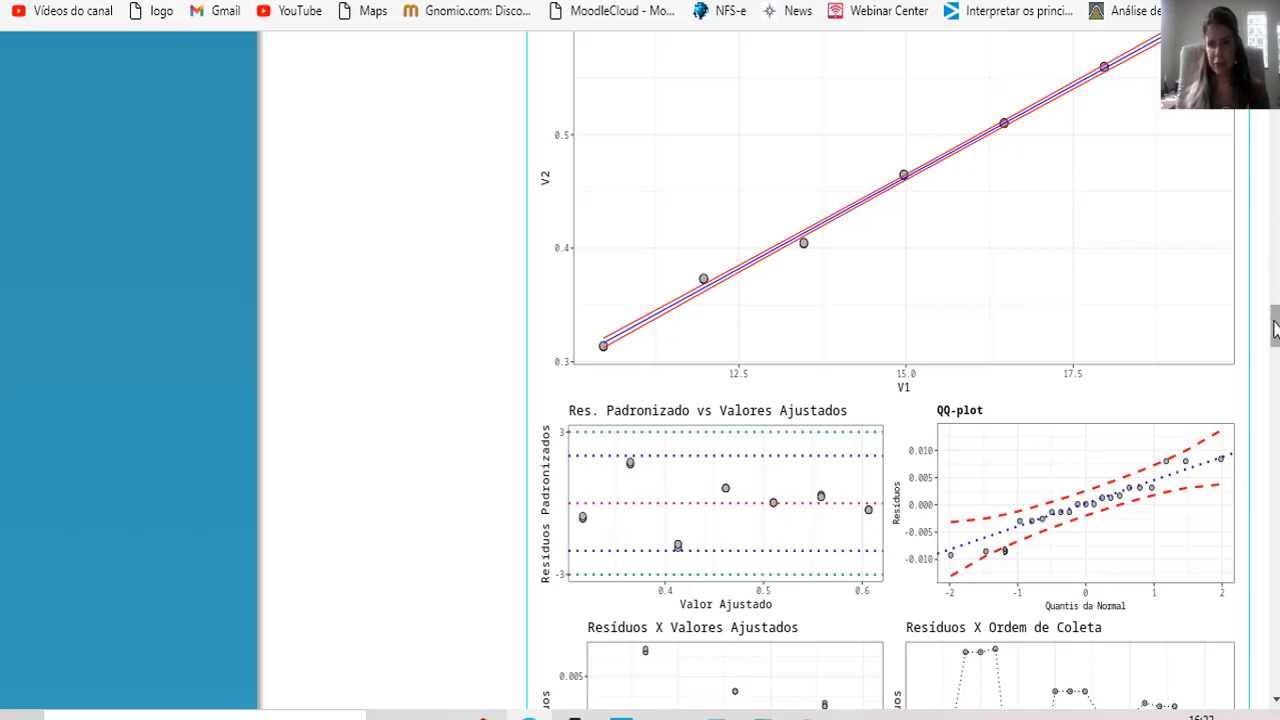
pyautogui.moveTo(1275, 328); pyautogui.dragTo(1275, 356)
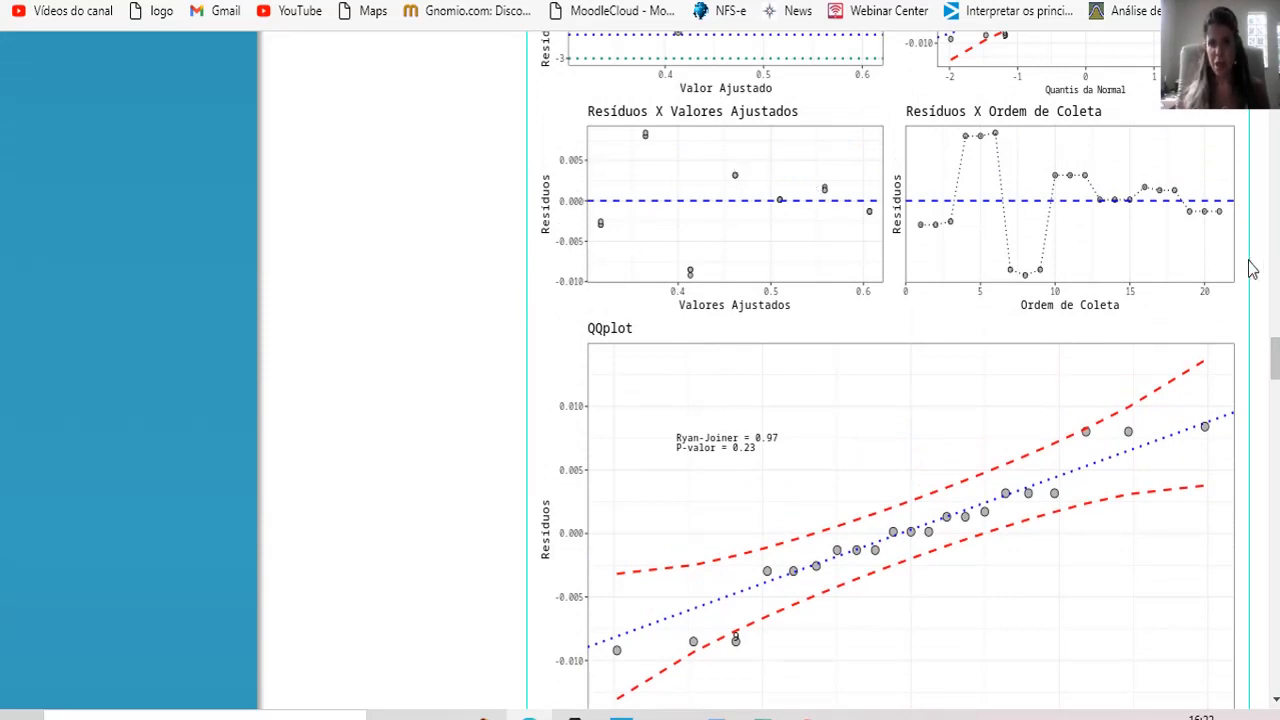
pyautogui.moveTo(1276, 365); pyautogui.dragTo(1277, 381)
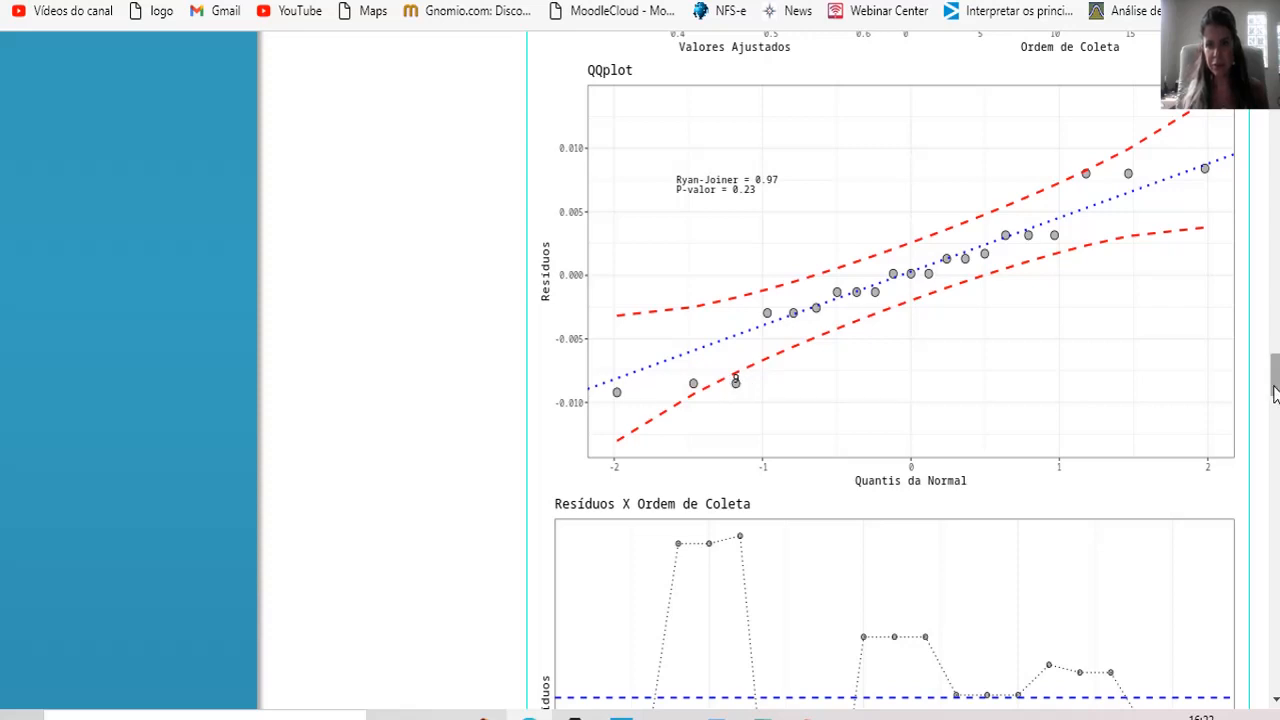
pyautogui.moveTo(1275, 370); pyautogui.dragTo(1276, 392)
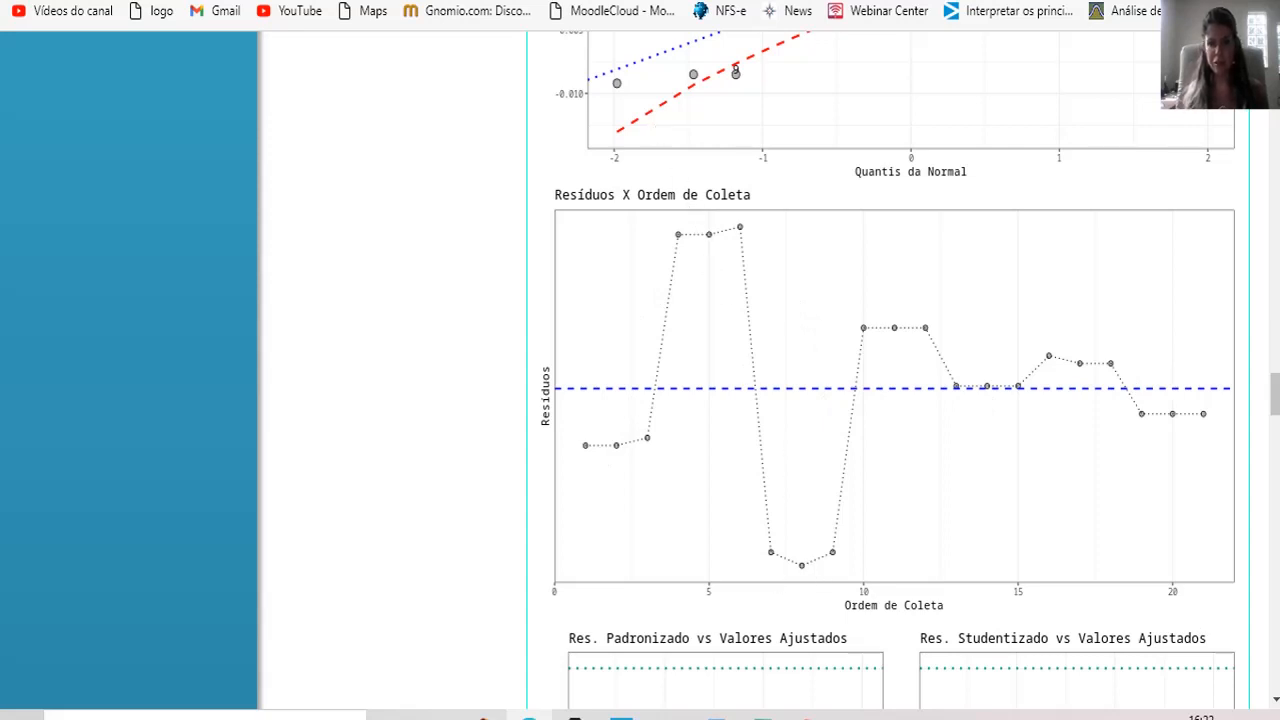
pyautogui.scroll(-4, 1275, 420)
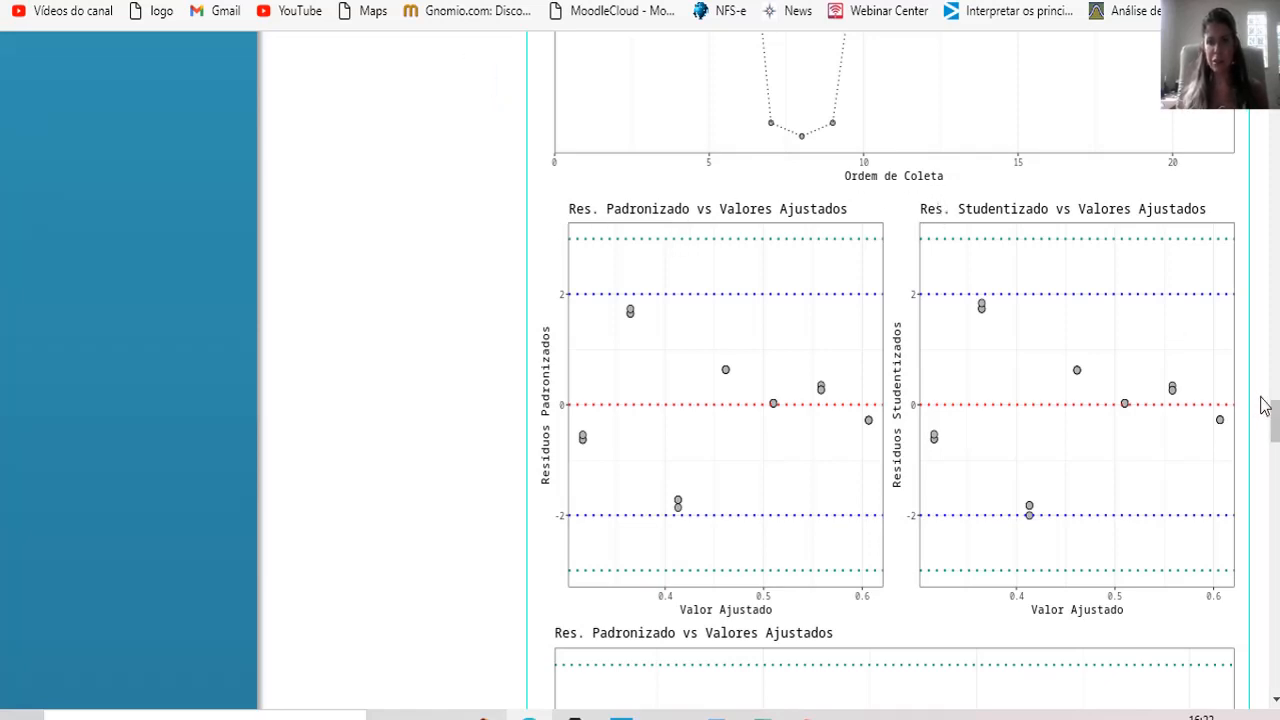
pyautogui.moveTo(1275, 414); pyautogui.dragTo(1276, 534)
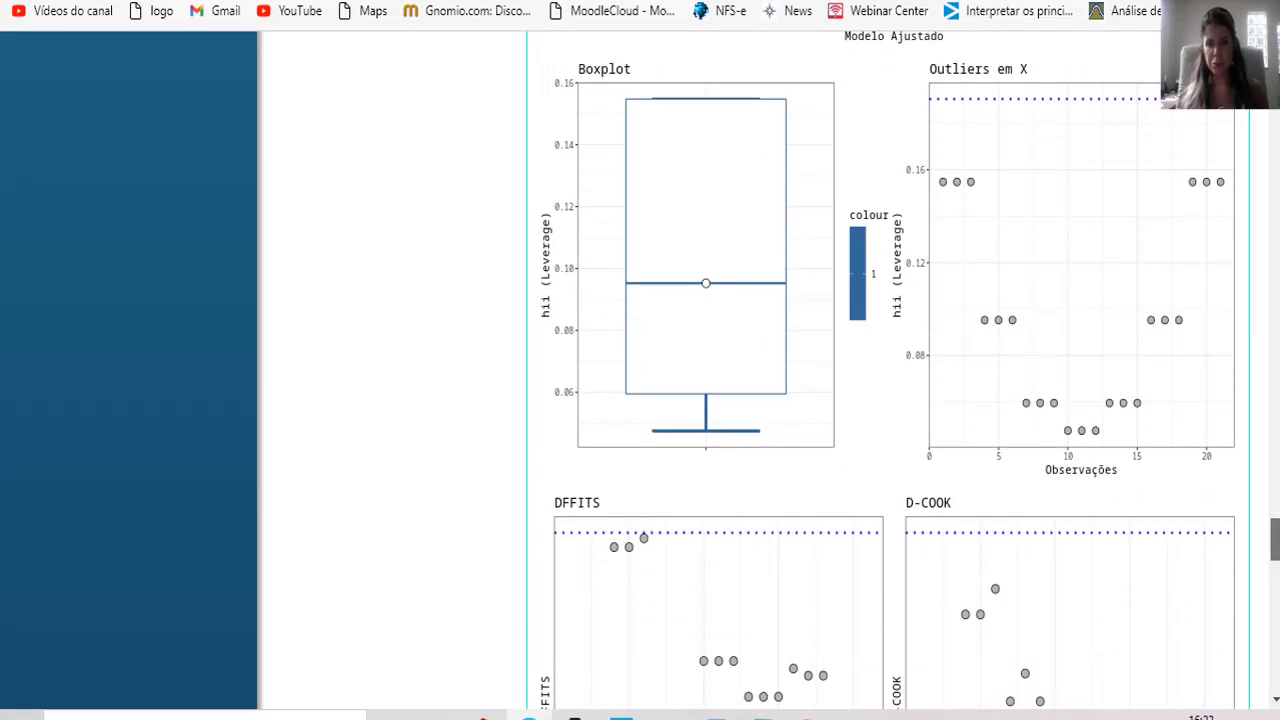
pyautogui.moveTo(1276, 534); pyautogui.dragTo(1272, 672)
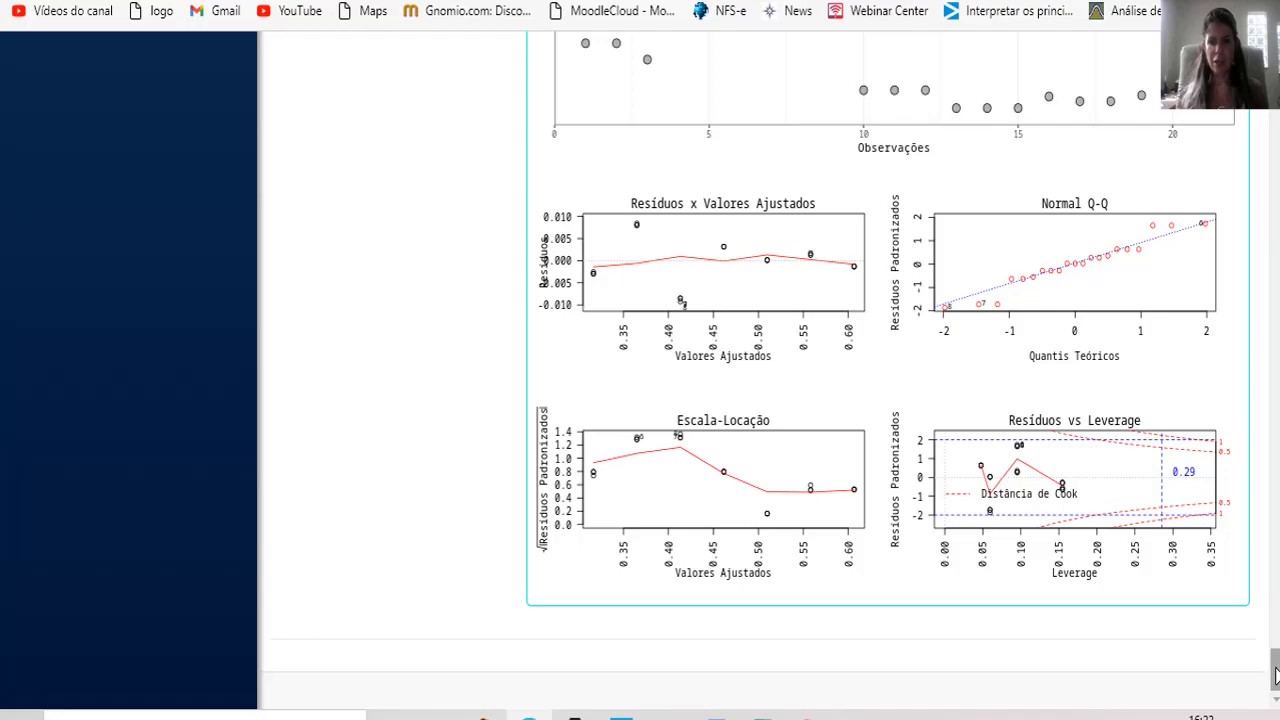
pyautogui.moveTo(1276, 667); pyautogui.dragTo(1276, 55)
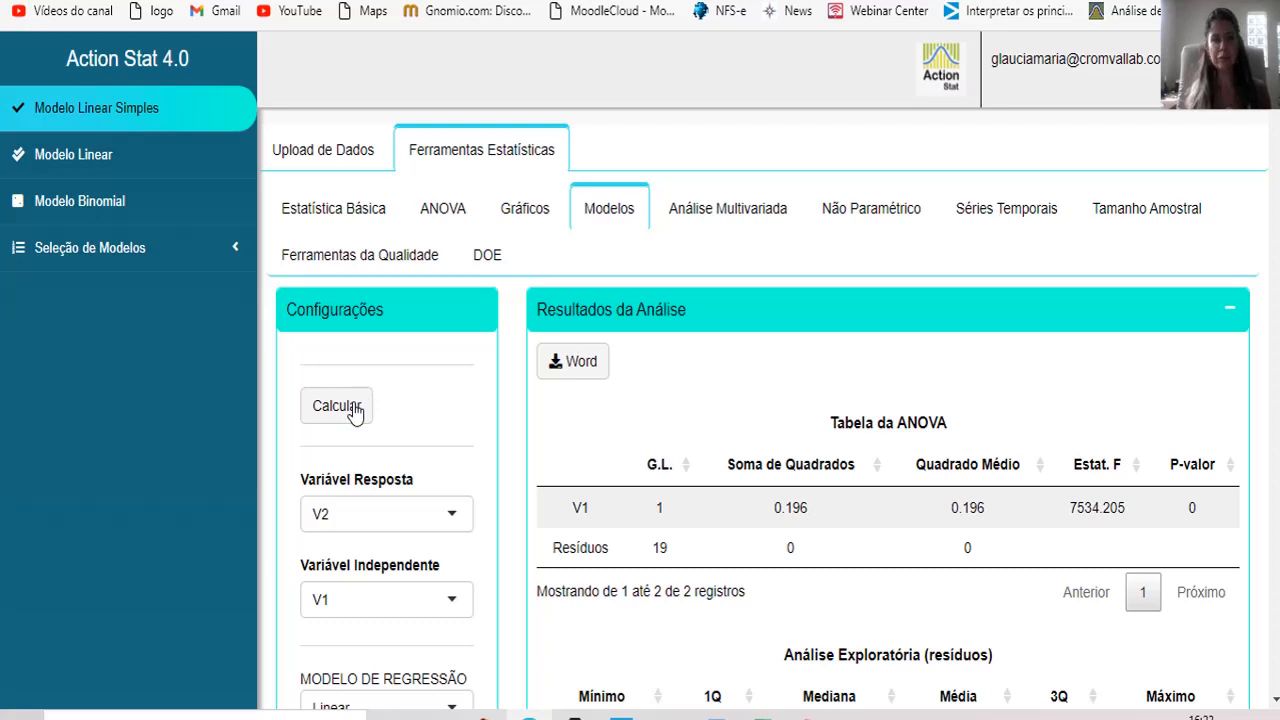
# Export the full regression analysis as a Word document, then display the Ferramentas da Qualidade tools.
pyautogui.click(572, 366)
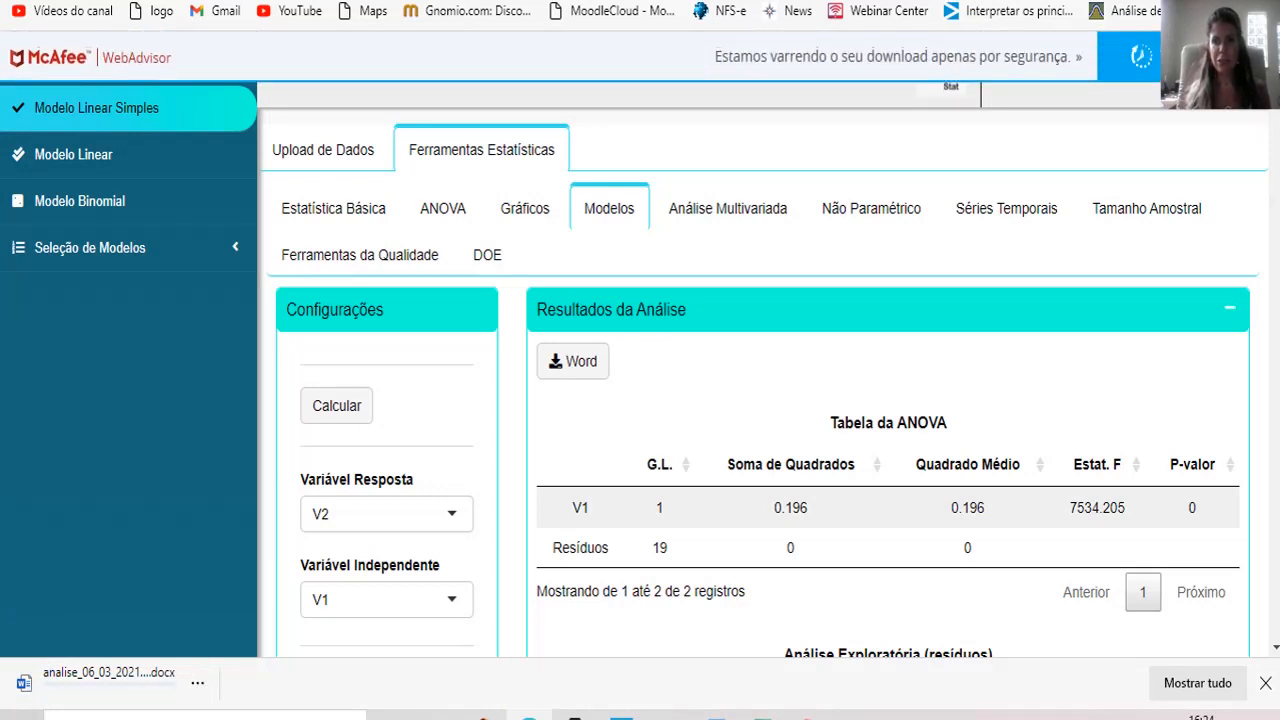
pyautogui.scroll(-12, 1275, 178)
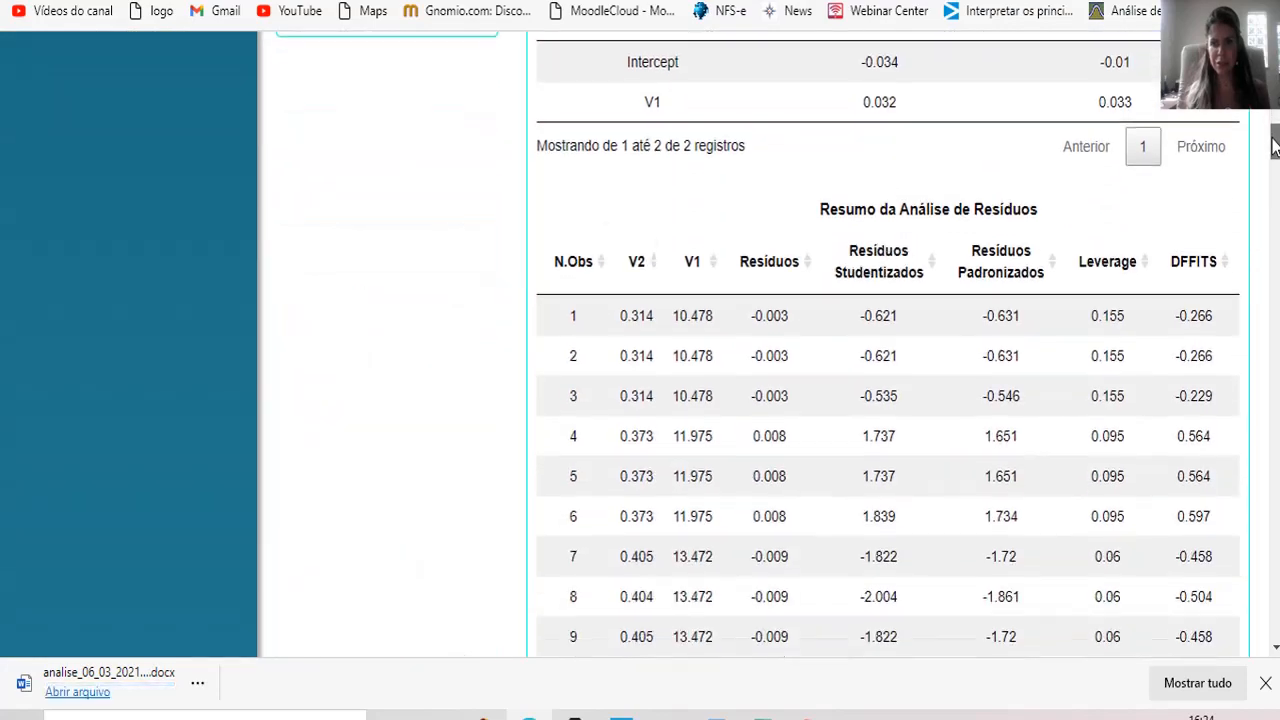
pyautogui.moveTo(1275, 178); pyautogui.dragTo(1265, 640)
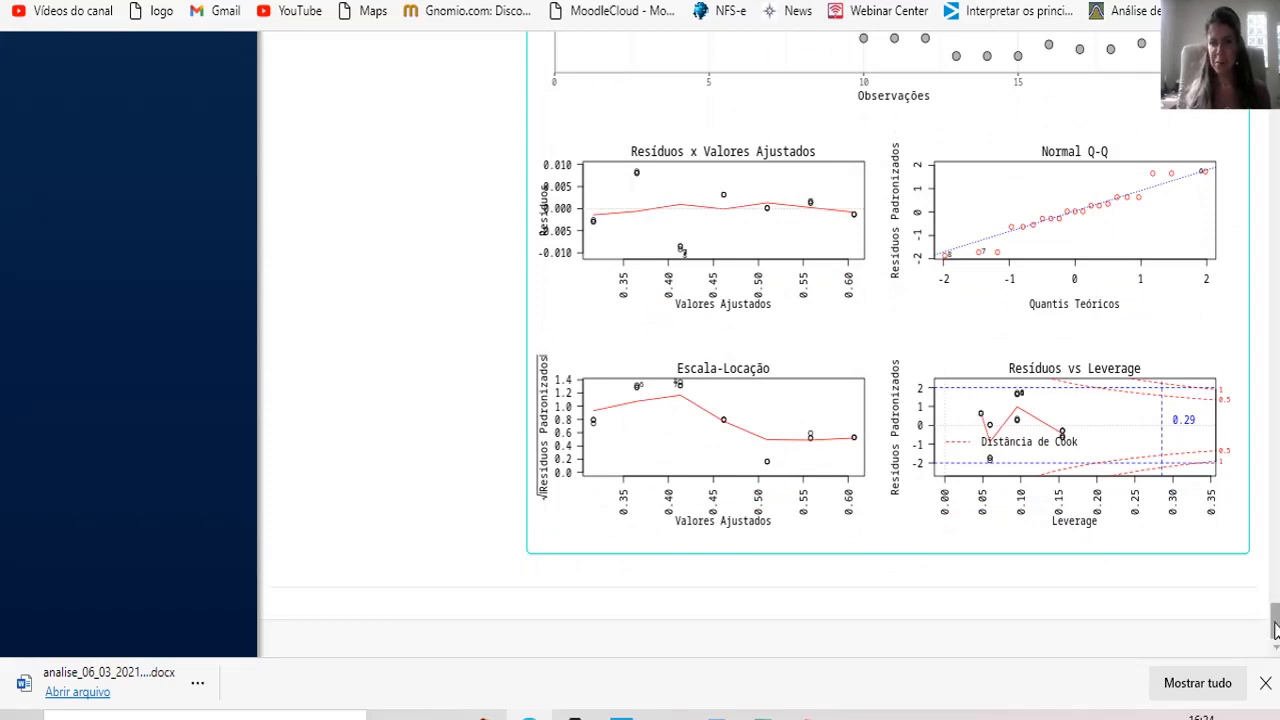
pyautogui.moveTo(1274, 624); pyautogui.dragTo(1270, 28)
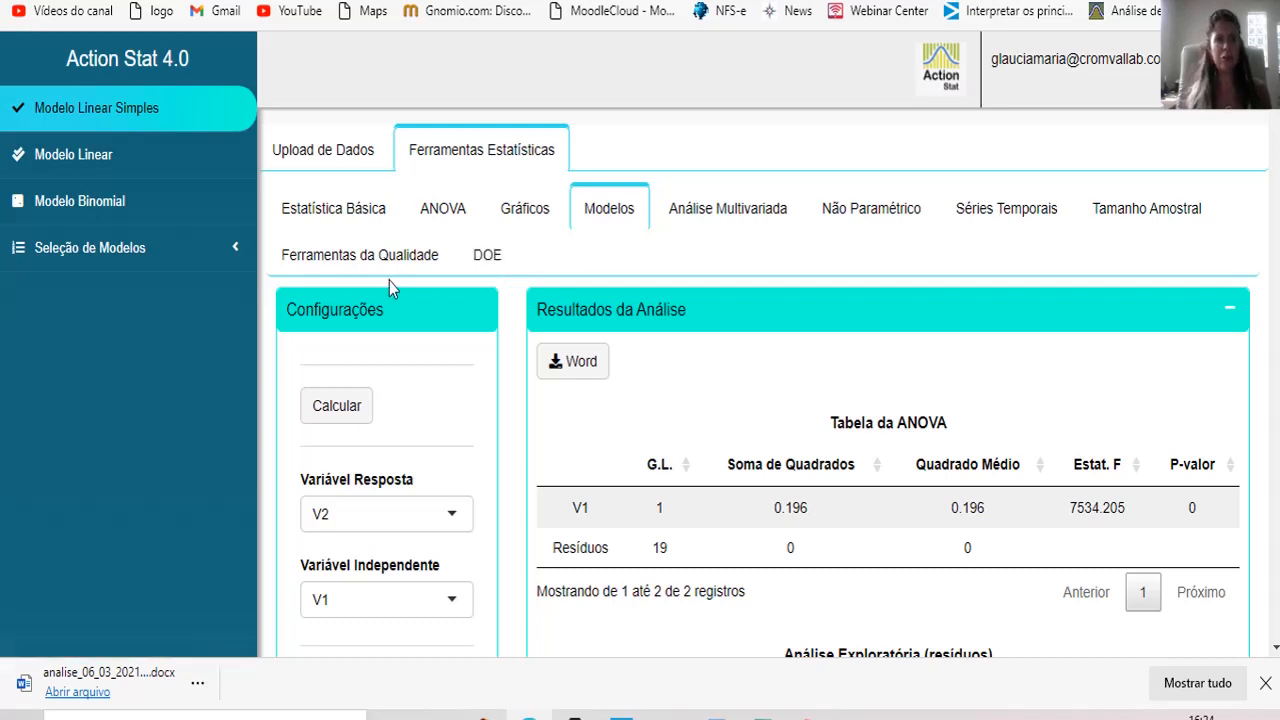
pyautogui.click(355, 259)
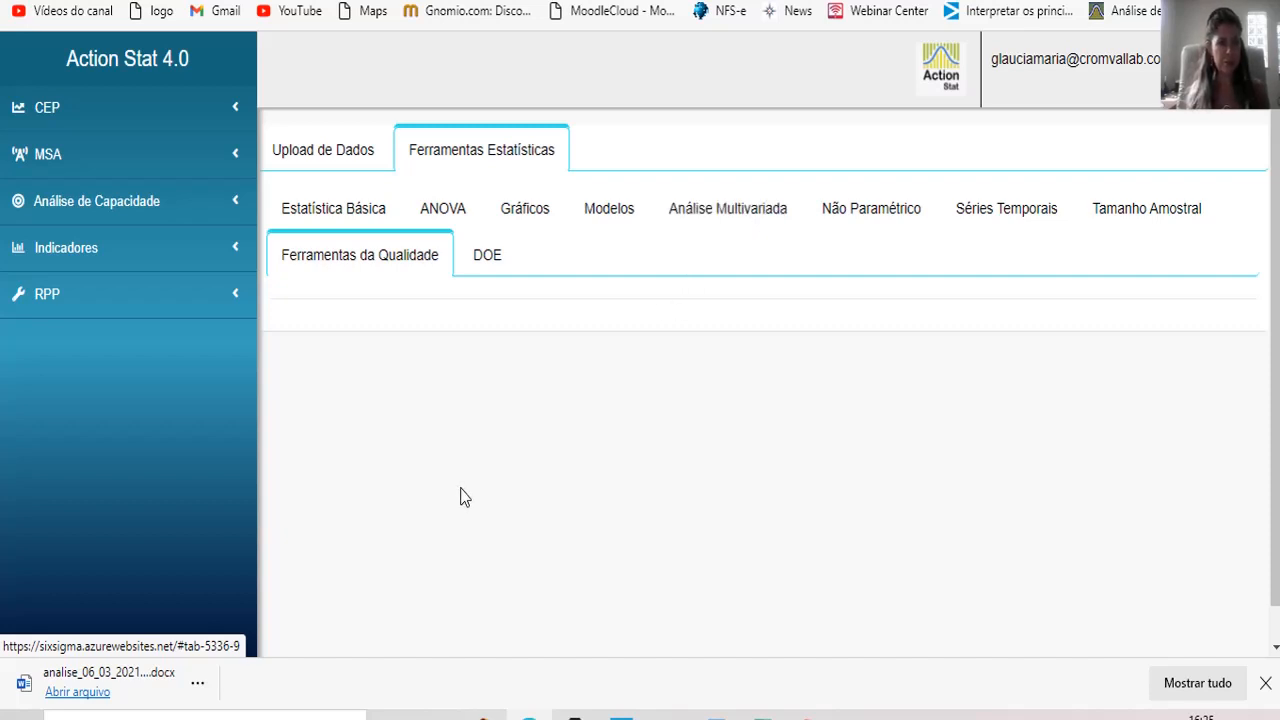
# Open the exported Word report, look through its result tables and residual plots, and switch back to Action Stat.
pyautogui.click(53, 696)
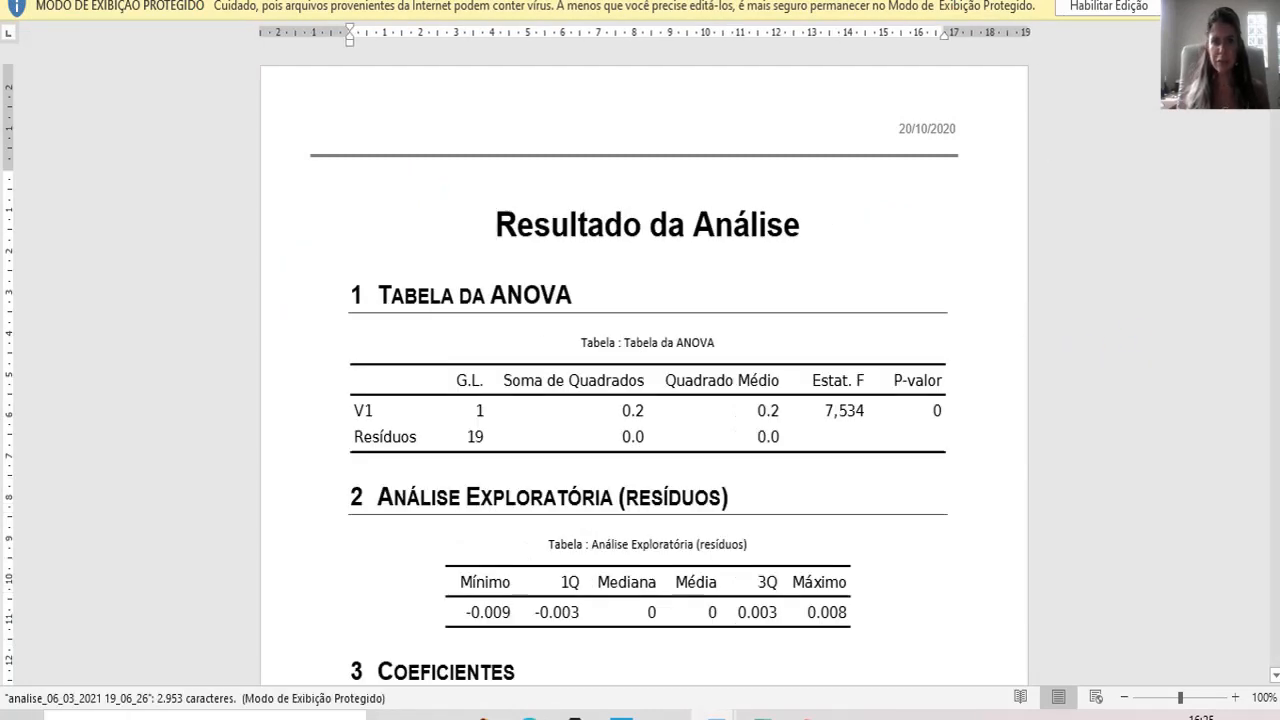
pyautogui.moveTo(1275, 62); pyautogui.dragTo(1275, 320)
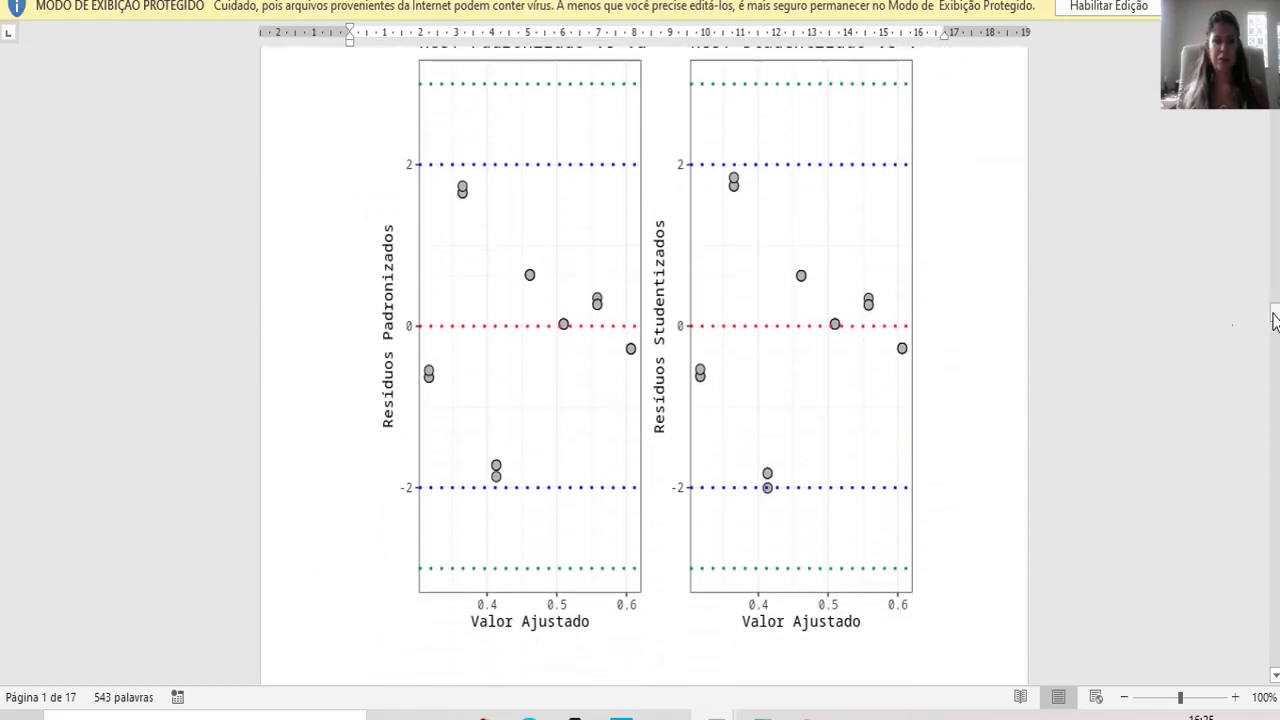
pyautogui.click(853, 361)
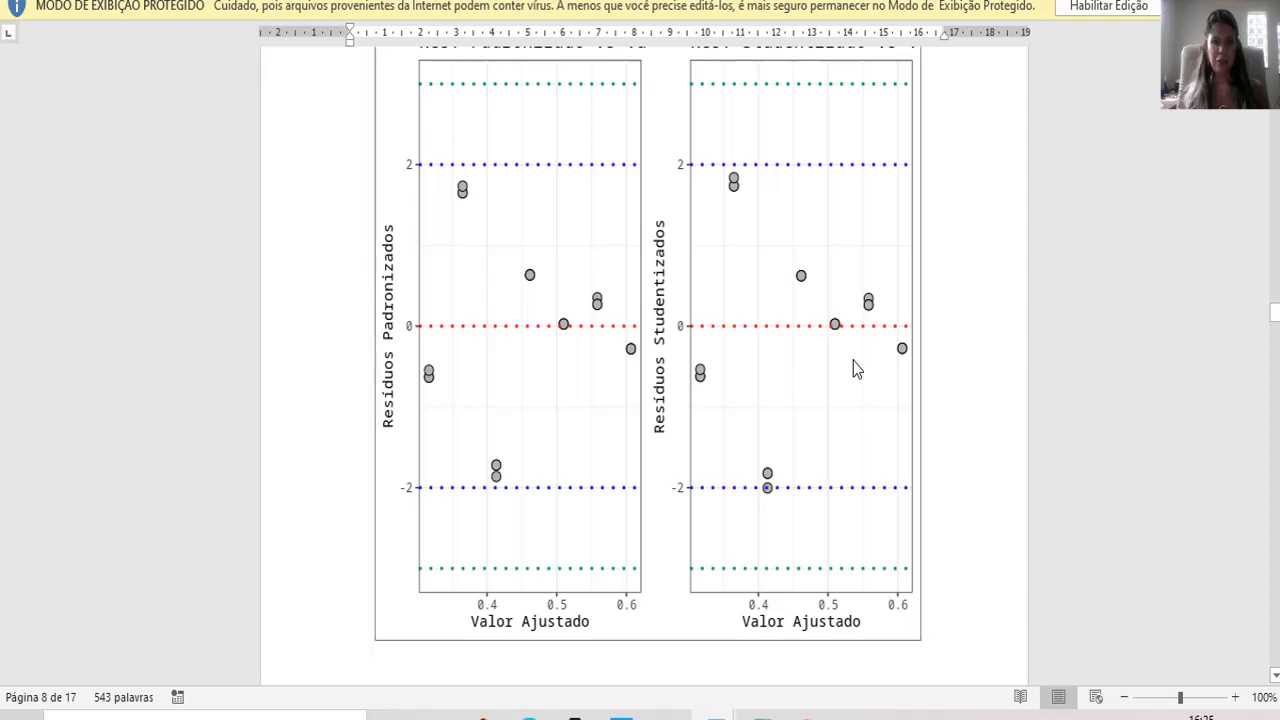
pyautogui.click(1013, 486)
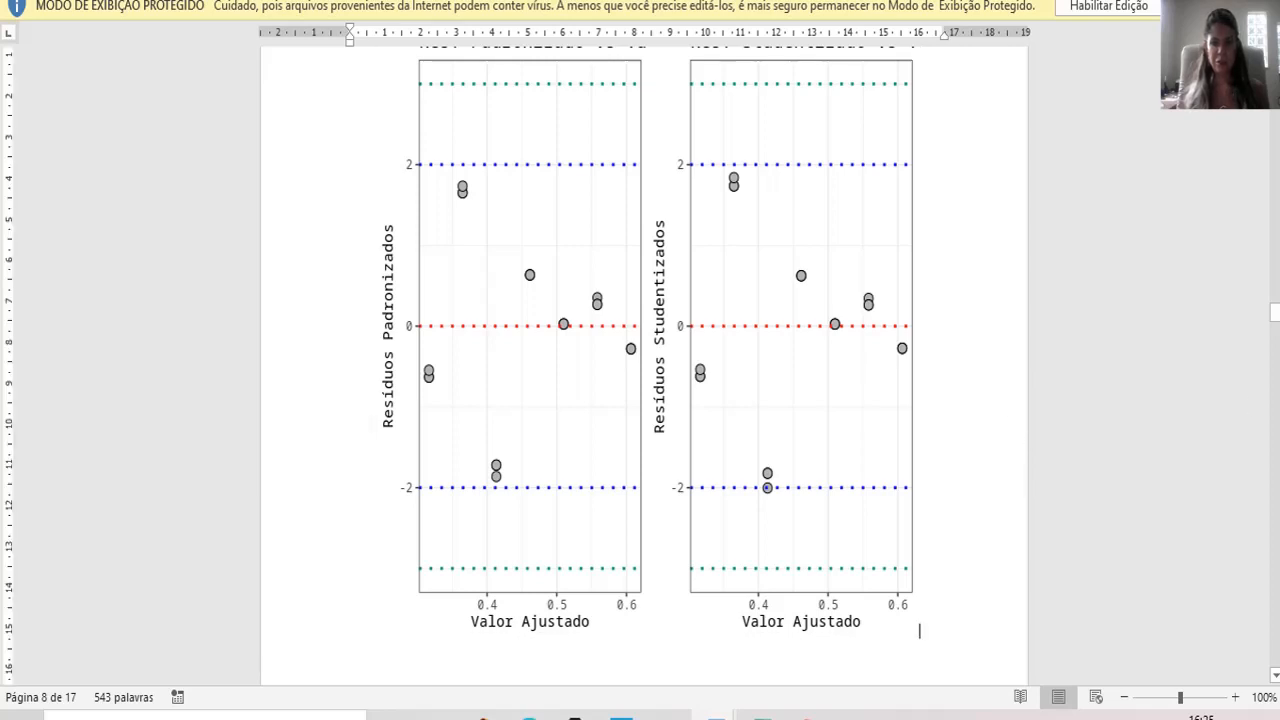
pyautogui.moveTo(1272, 322); pyautogui.dragTo(1275, 58)
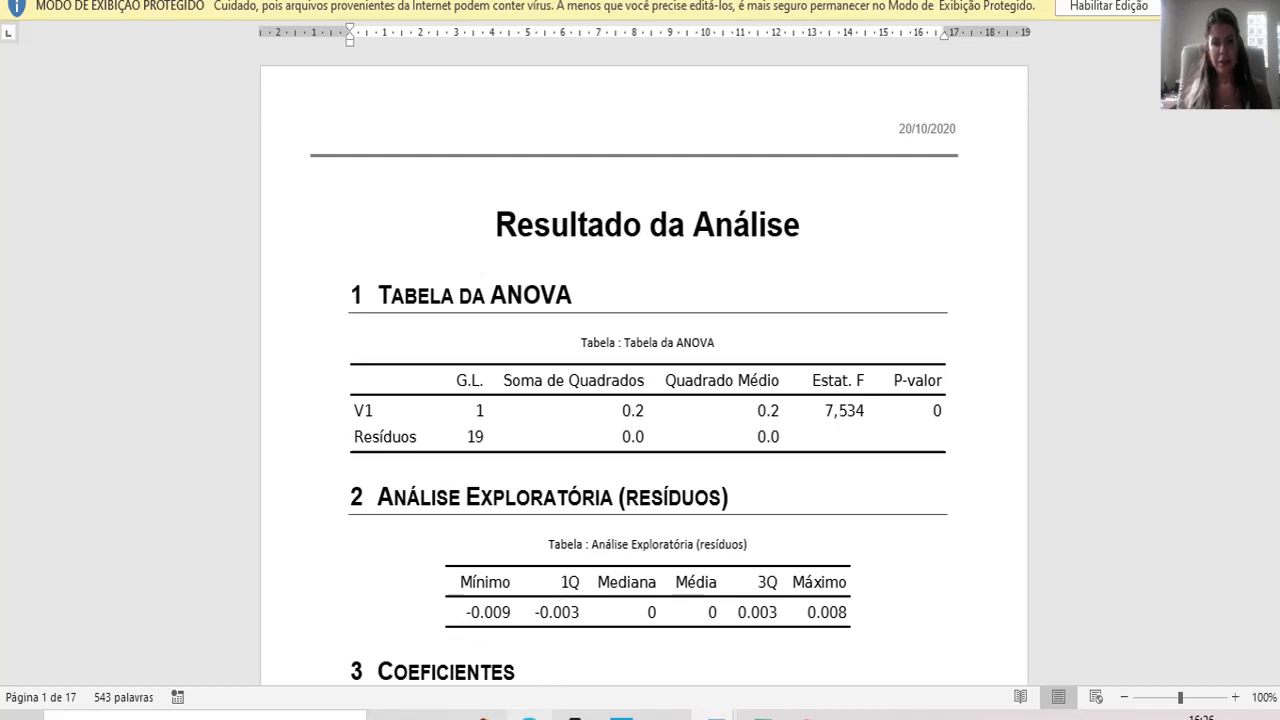
pyautogui.click(528, 716)
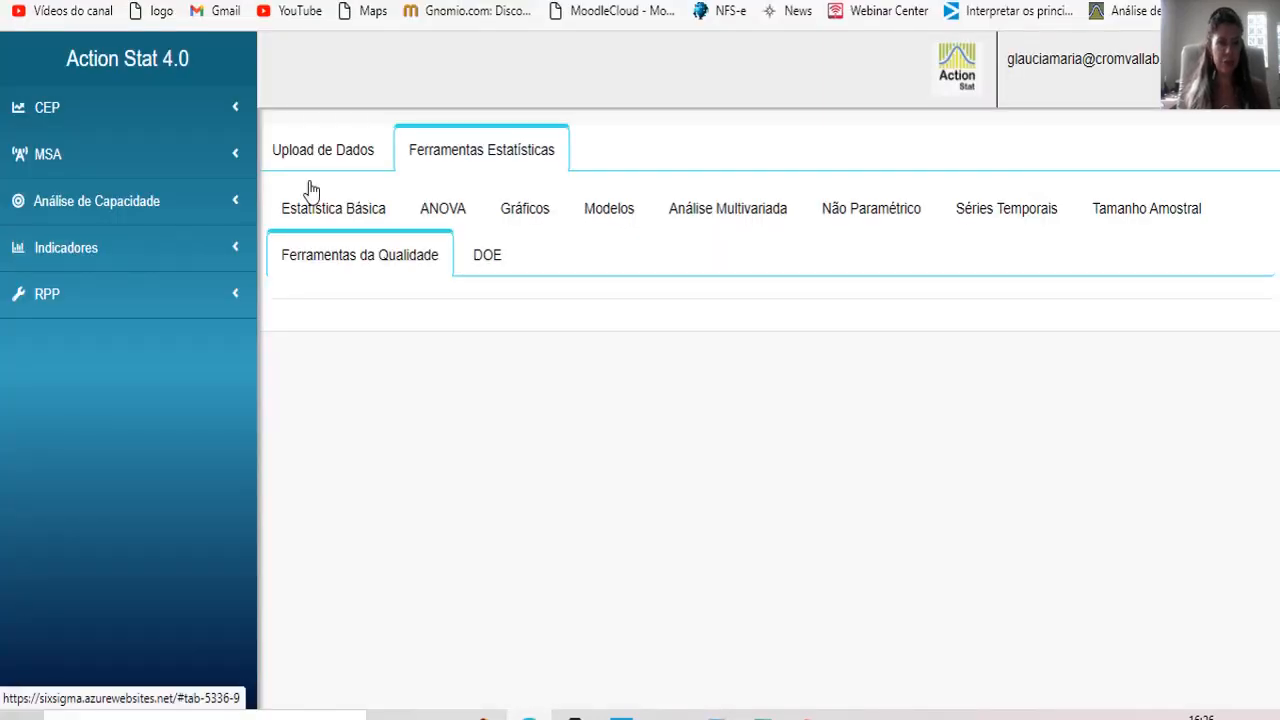